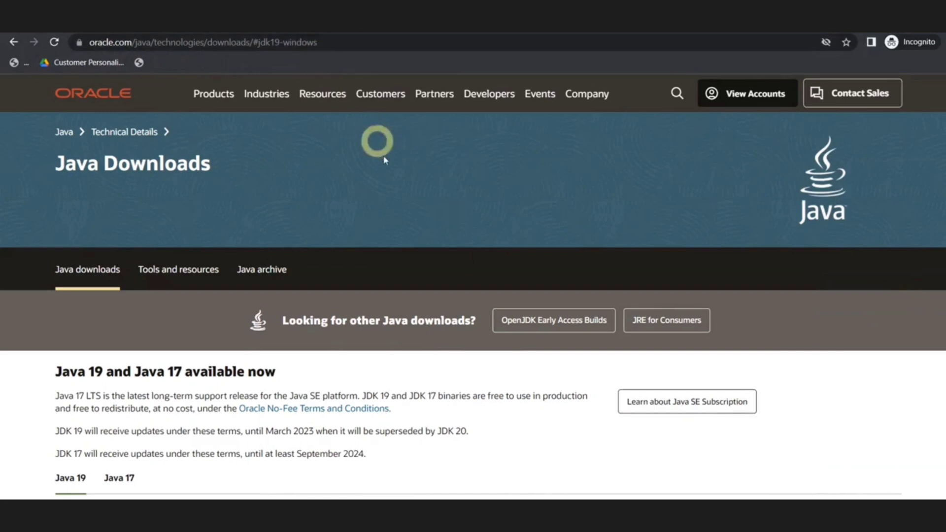
# - Find the Java 8 section on the Java Downloads page and show its Windows installers
pyautogui.scroll(-2, 387, 179)
pyautogui.scroll(-5, 389, 182)
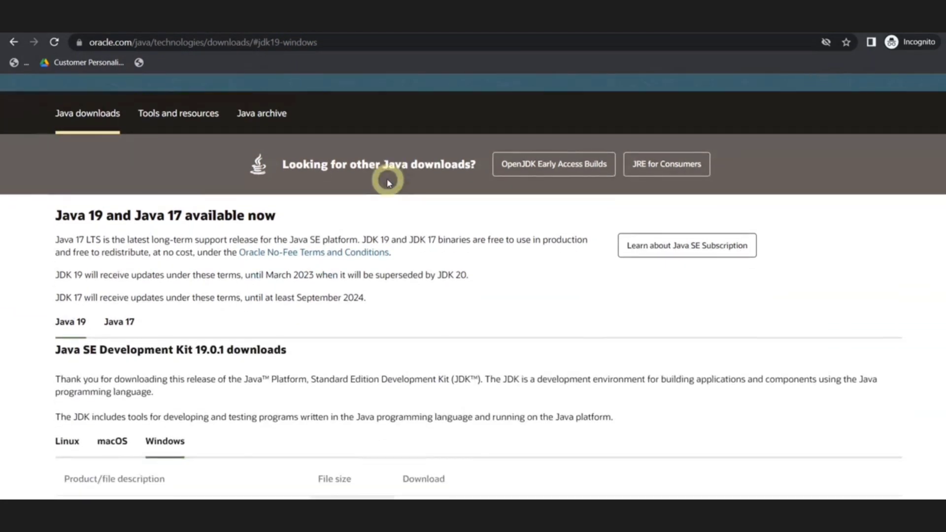
pyautogui.scroll(-10, 388, 183)
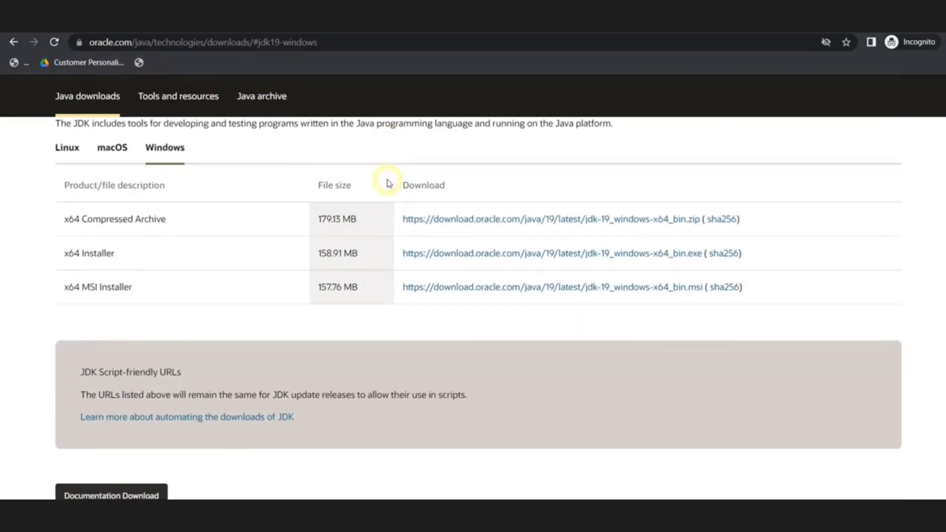
pyautogui.scroll(-5, 388, 183)
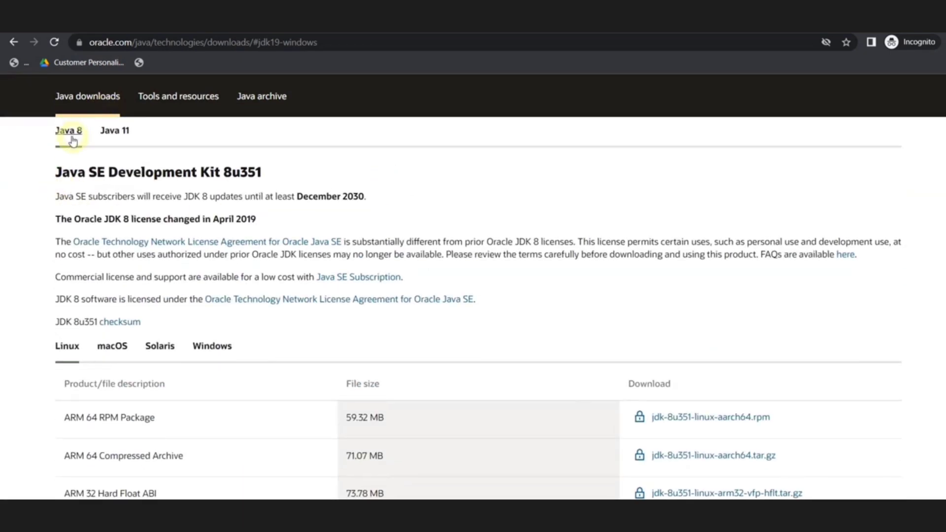
pyautogui.scroll(-1, 129, 255)
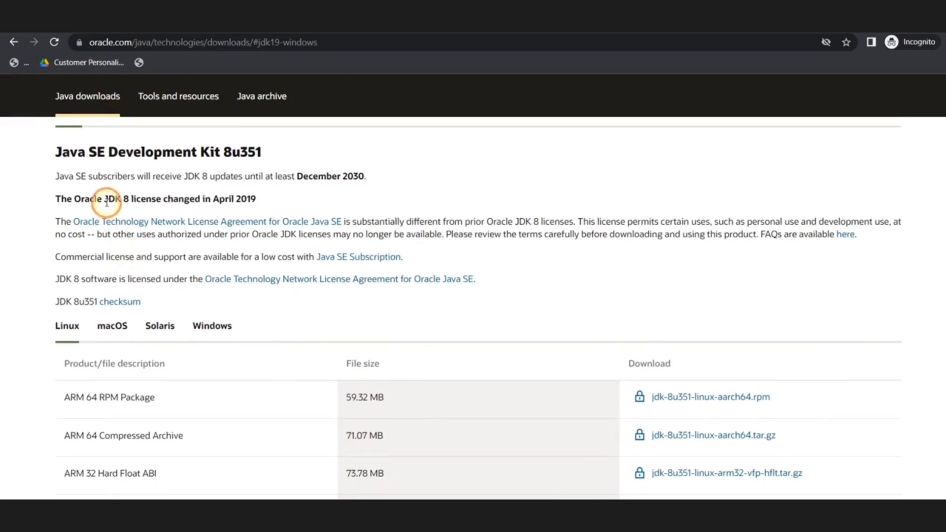
pyautogui.tripleClick(107, 202)
pyautogui.scroll(-3, 108, 207)
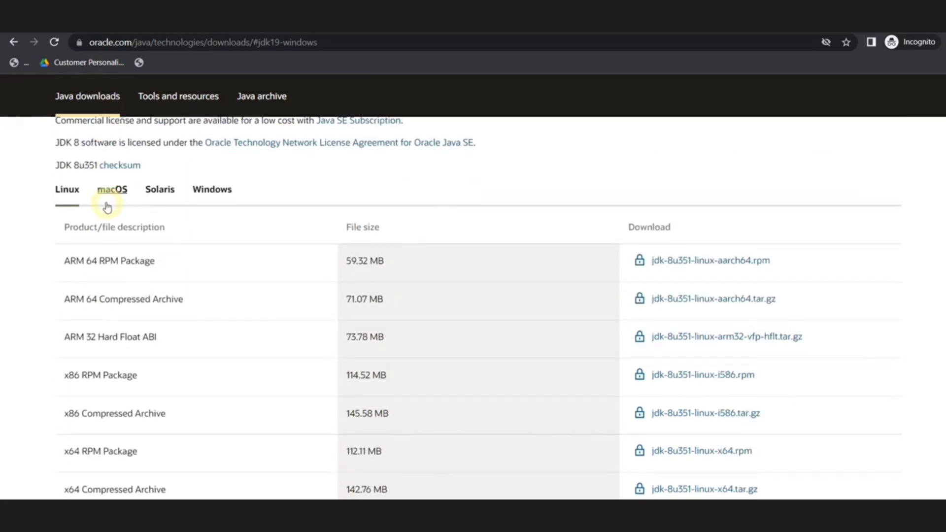
pyautogui.scroll(-1, 107, 207)
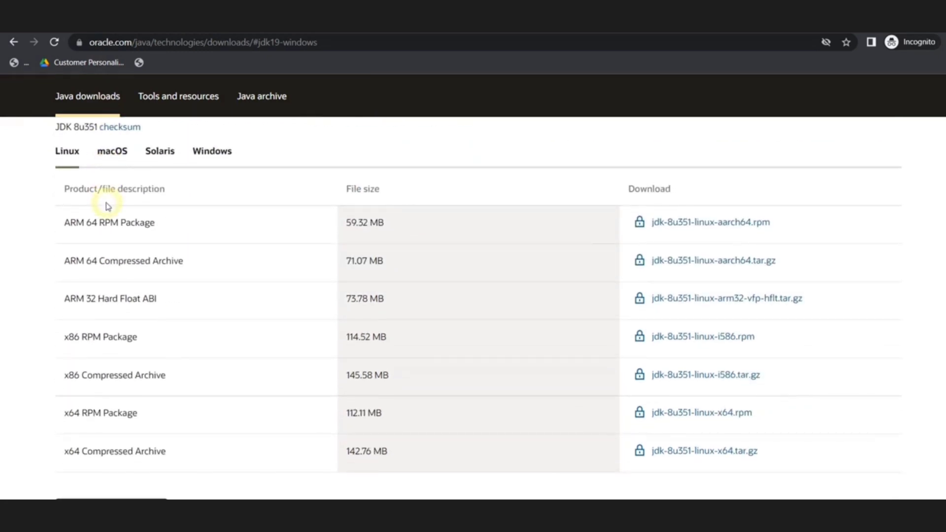
pyautogui.click(202, 159)
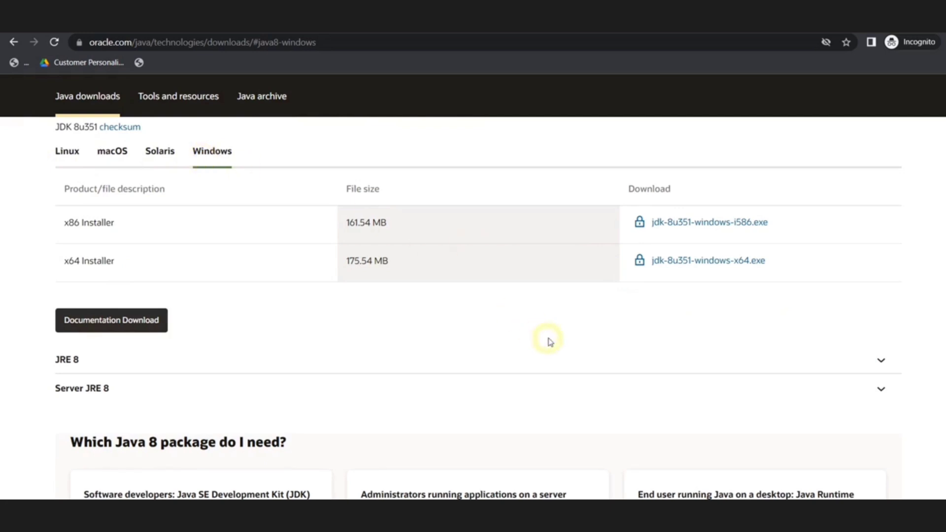
# - Request the x64 installer jdk-8u351-windows-x64.exe, accept the license agreement, and sign in to the Oracle account to download it
pyautogui.click(686, 261)
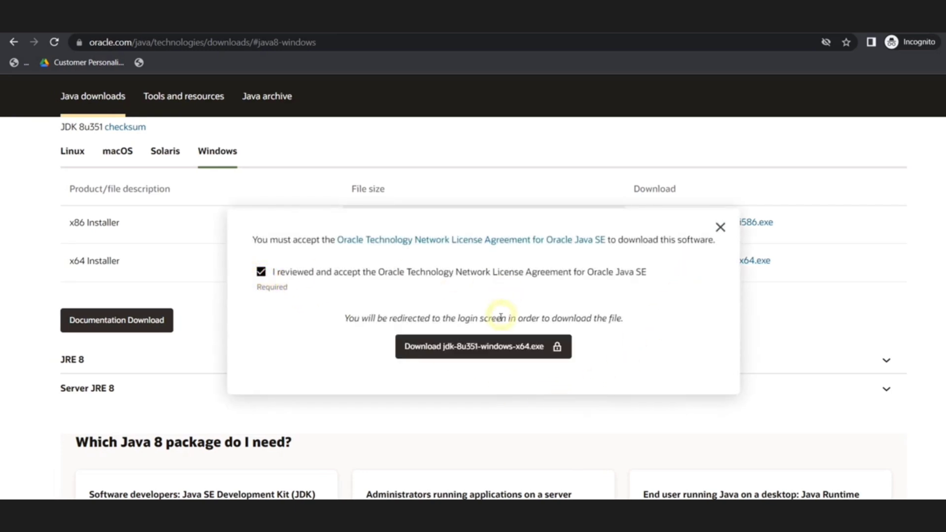
pyautogui.click(470, 346)
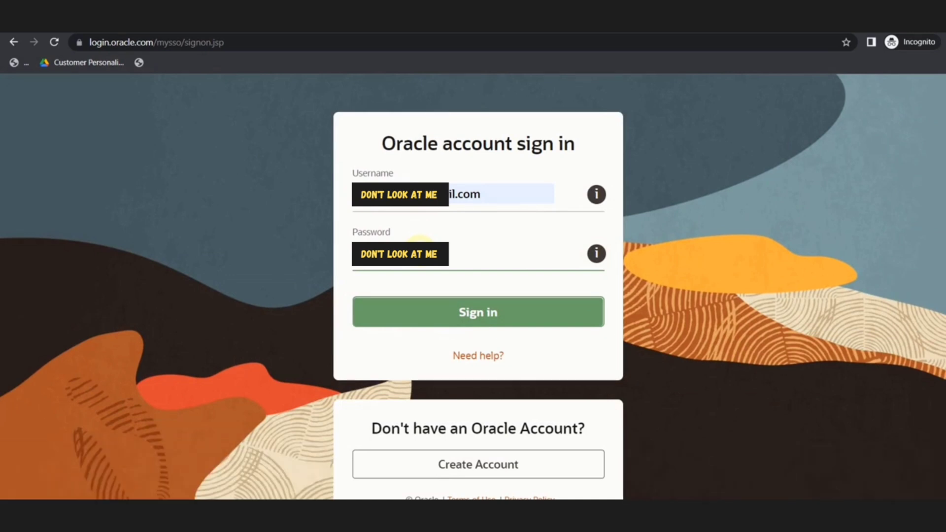
pyautogui.click(460, 312)
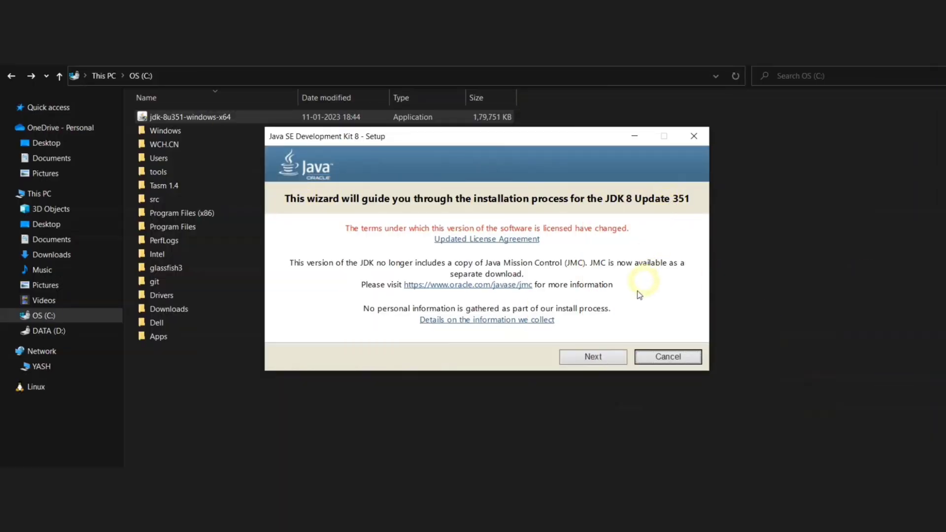
# - Start installing JDK 8 Update 351 with the default features and default install folder
pyautogui.click(596, 358)
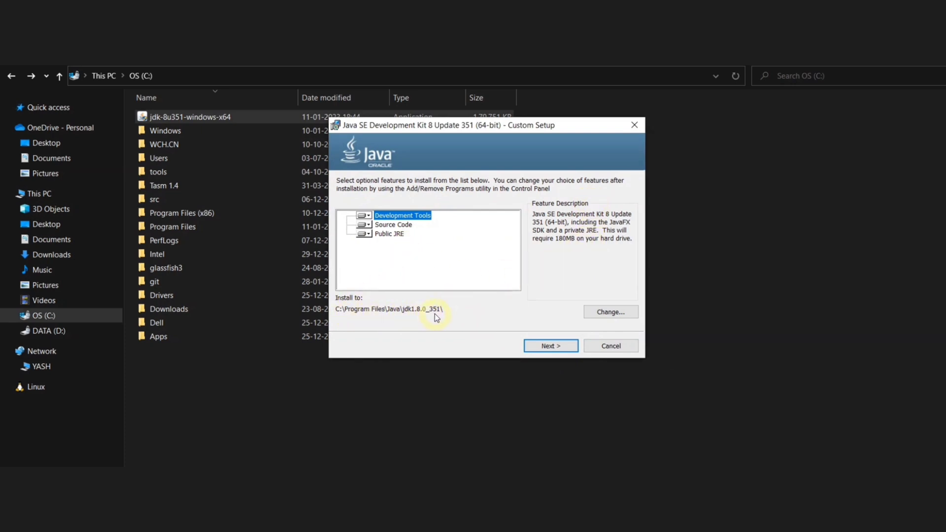
pyautogui.click(556, 347)
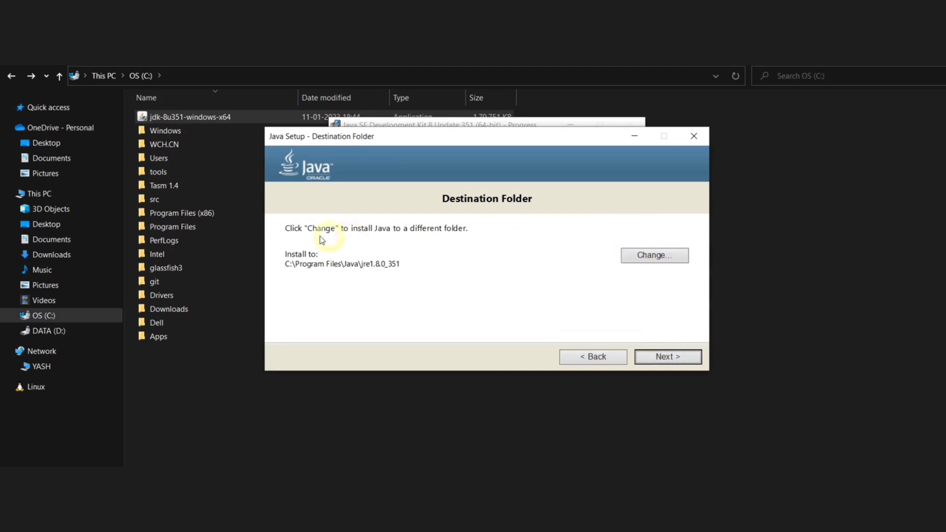
# - Install the Java runtime into a new folder named Java on the C: drive, and close the finished setup
pyautogui.click(648, 255)
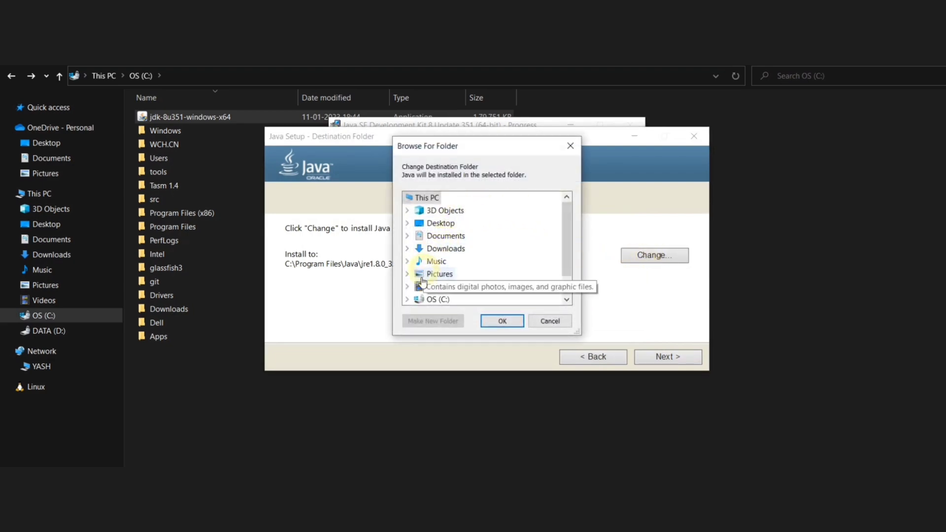
pyautogui.click(427, 299)
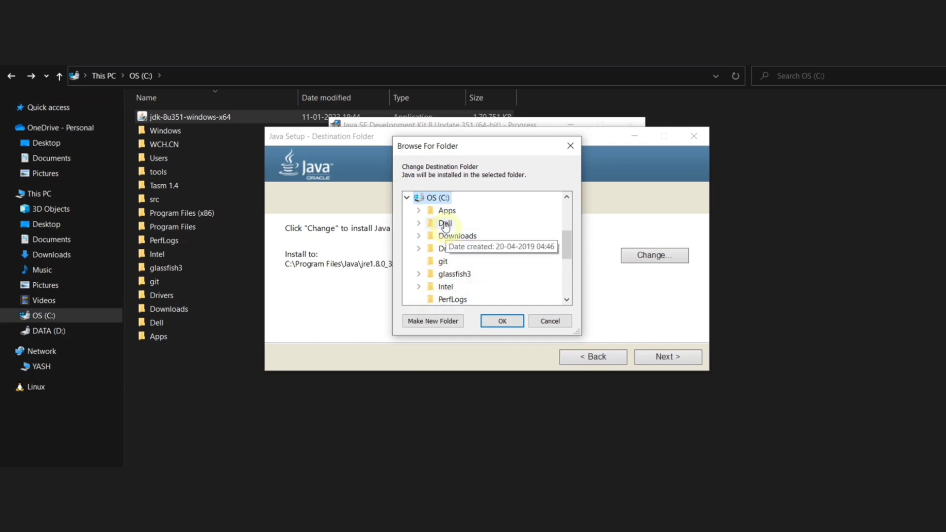
pyautogui.click(422, 322)
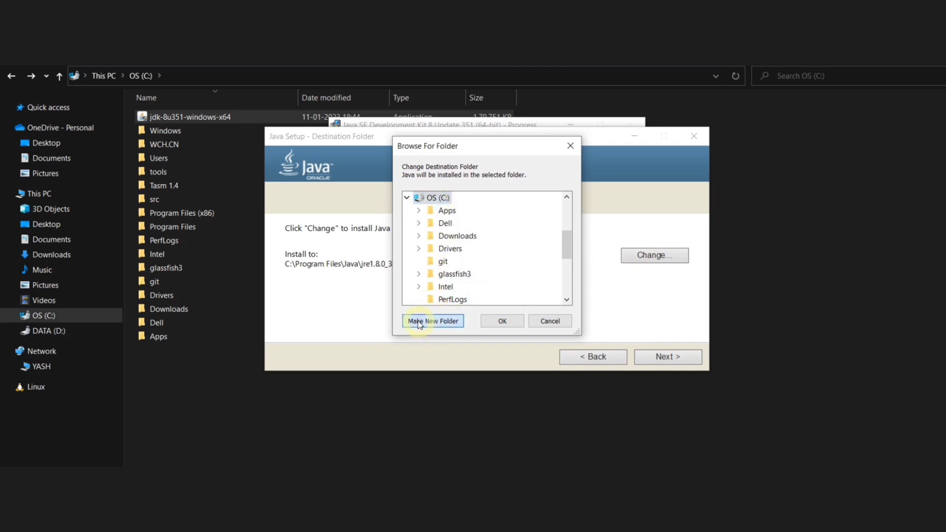
pyautogui.write('J')
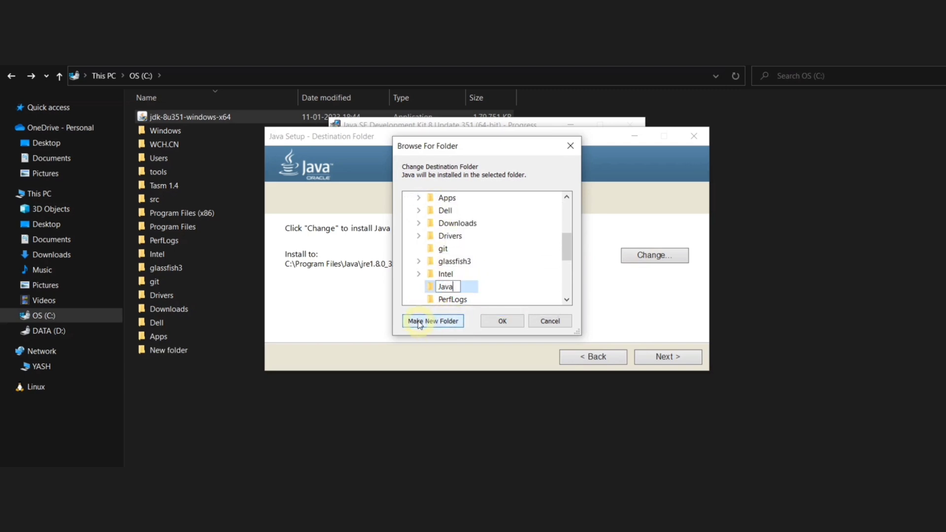
pyautogui.write('ava')
pyautogui.press('Return')
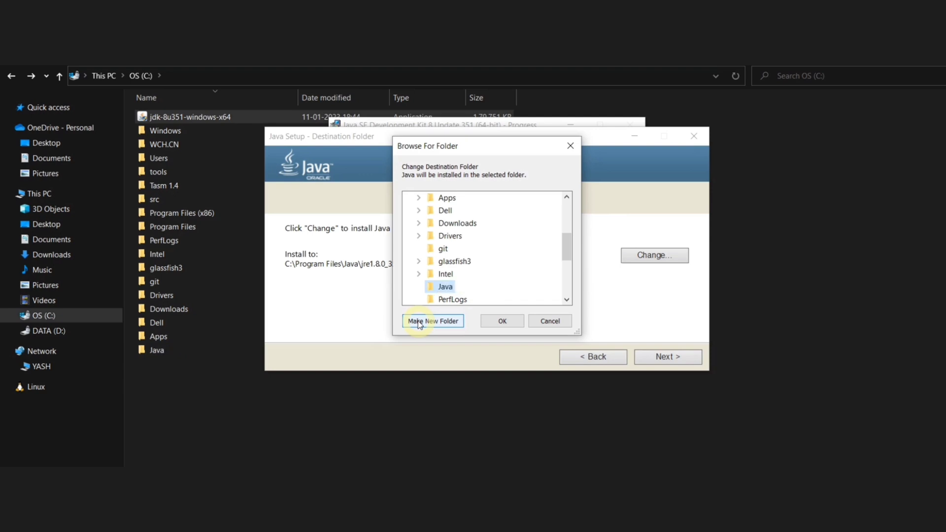
pyautogui.click(499, 321)
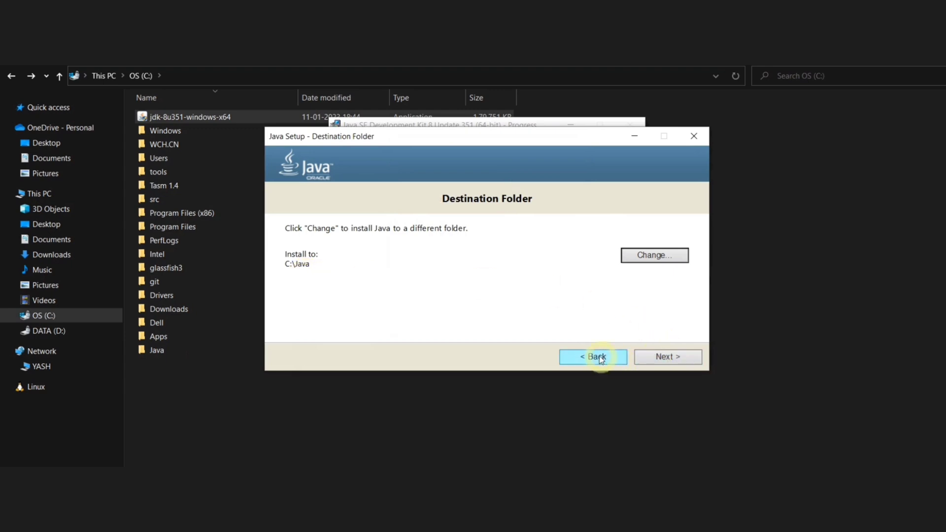
pyautogui.click(674, 351)
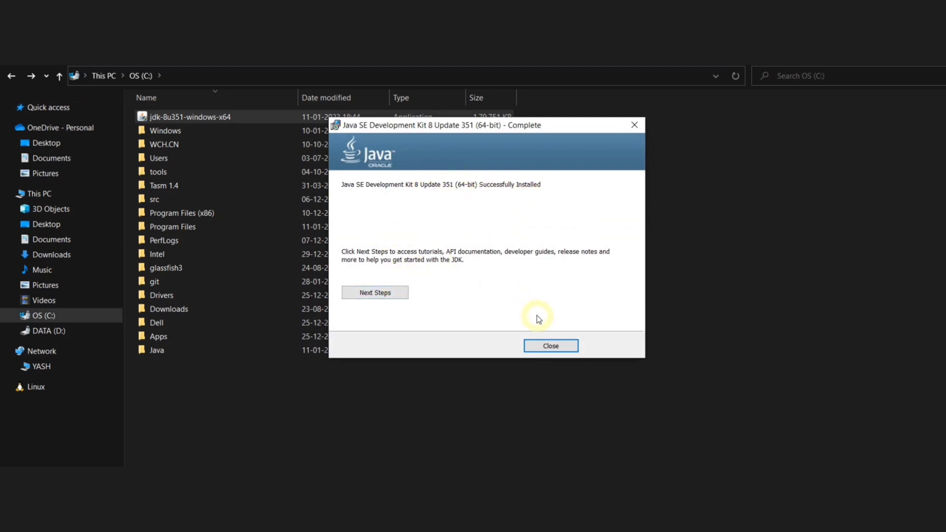
pyautogui.click(555, 345)
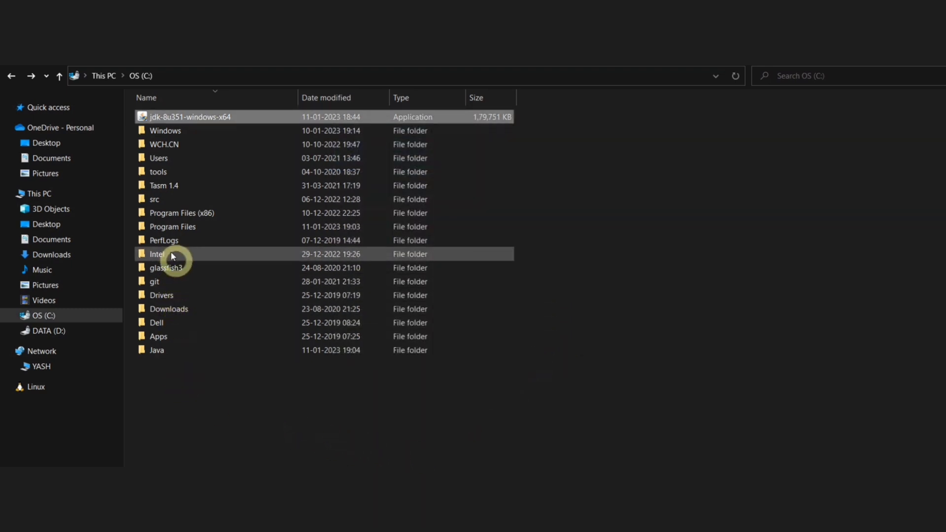
# - Open the jdk1.8.0_351 folder inside C:\Program Files\Java to examine the installed JDK files
pyautogui.doubleClick(154, 227)
pyautogui.click(196, 158)
pyautogui.click(193, 282)
pyautogui.click(156, 311)
pyautogui.doubleClick(156, 310)
pyautogui.click(172, 117)
pyautogui.doubleClick(173, 118)
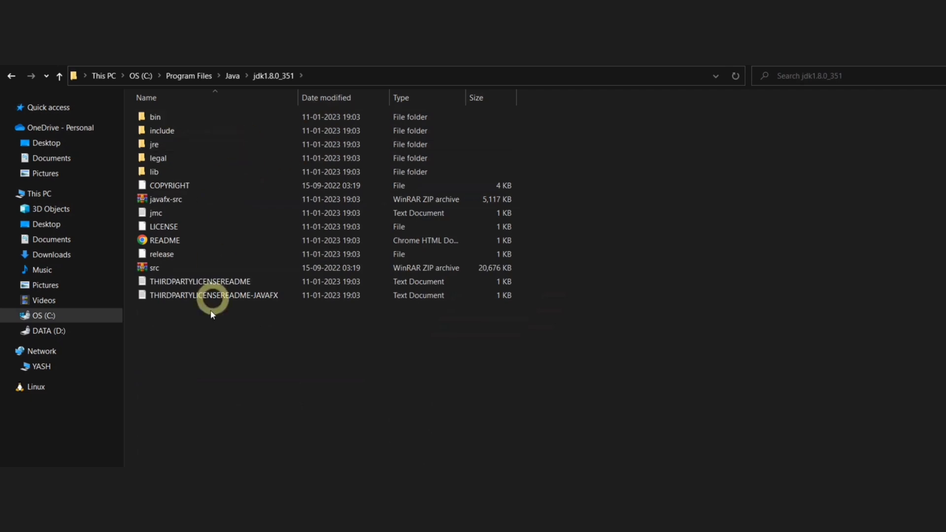
# - Copy the jdk1.8.0_351 folder from C:\Program Files\Java into C:\Java
pyautogui.click(234, 77)
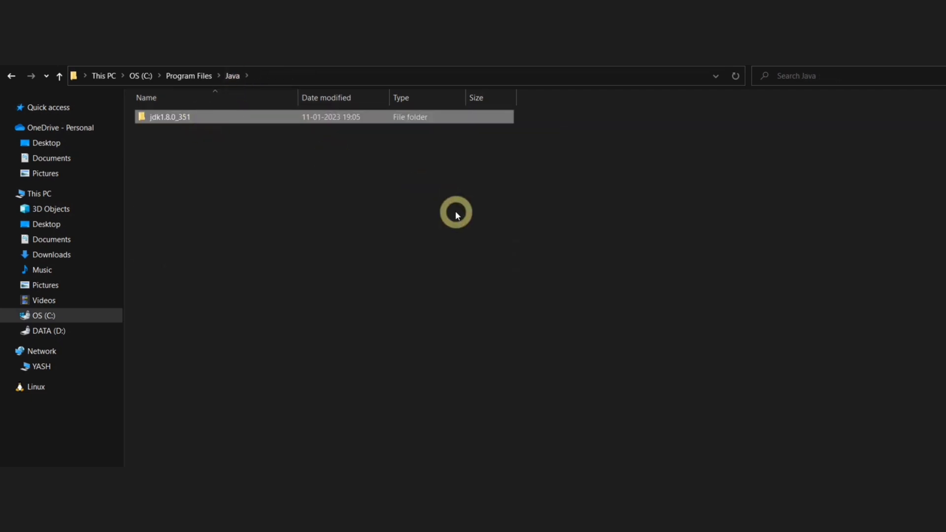
pyautogui.click(146, 78)
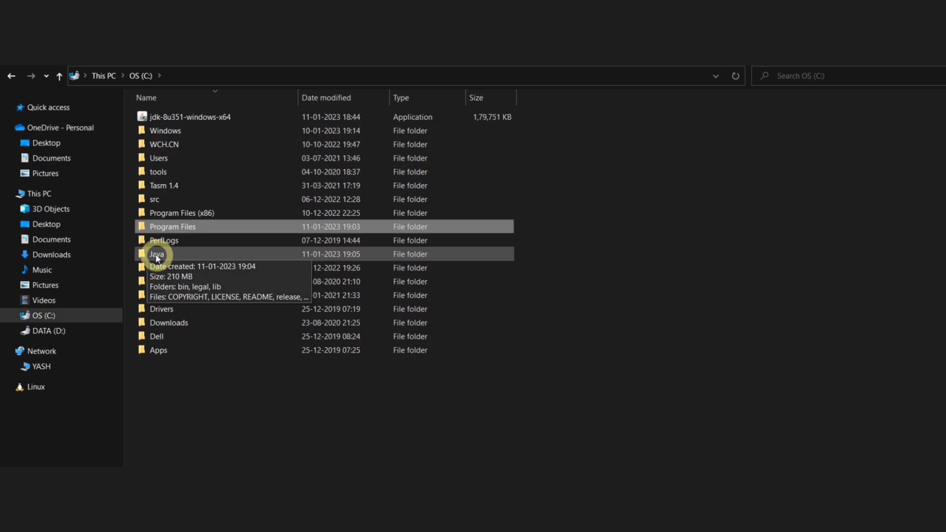
pyautogui.doubleClick(157, 255)
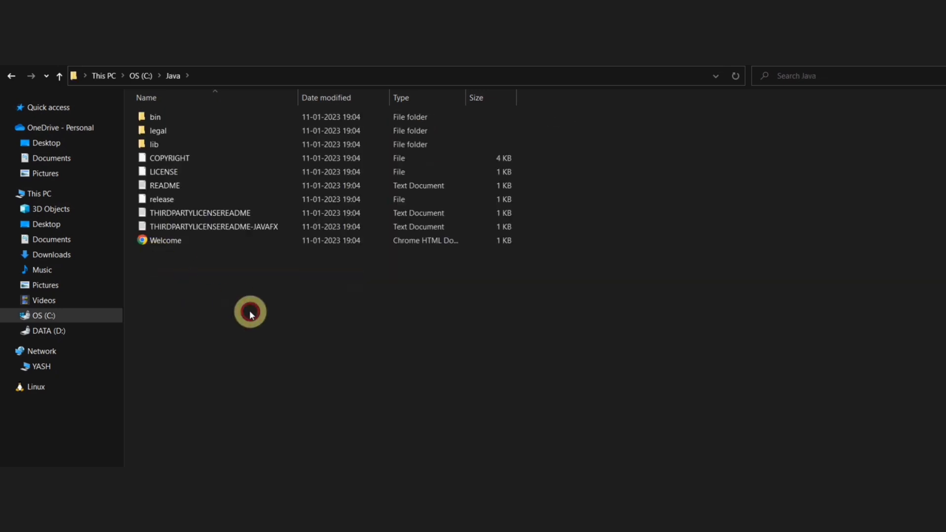
pyautogui.hotkey('ctrl', 'v')
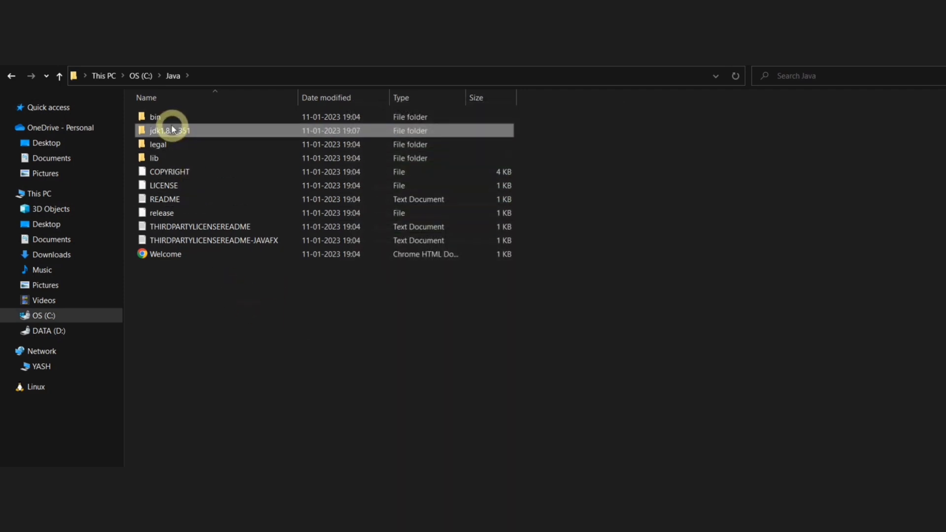
# - Permanently delete the Java folder from C:\Program Files and return to the root of the C: drive
pyautogui.click(142, 76)
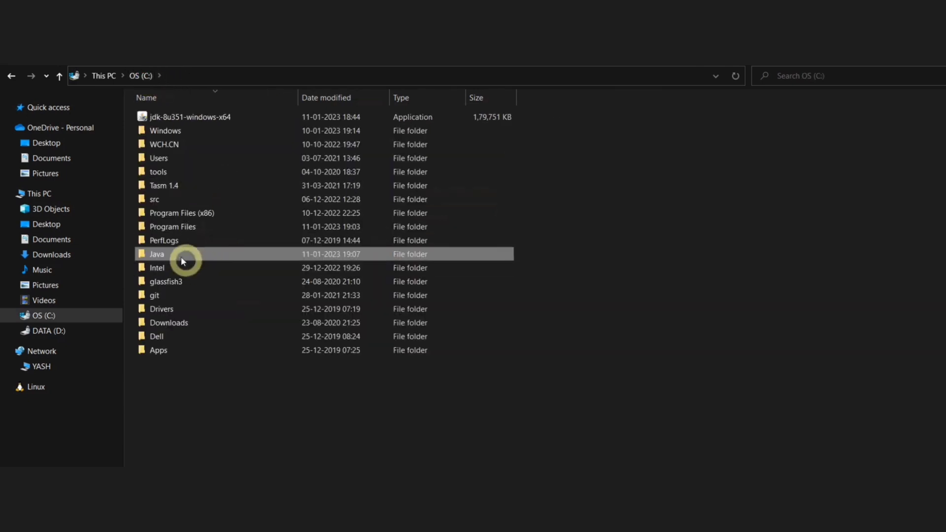
pyautogui.doubleClick(168, 227)
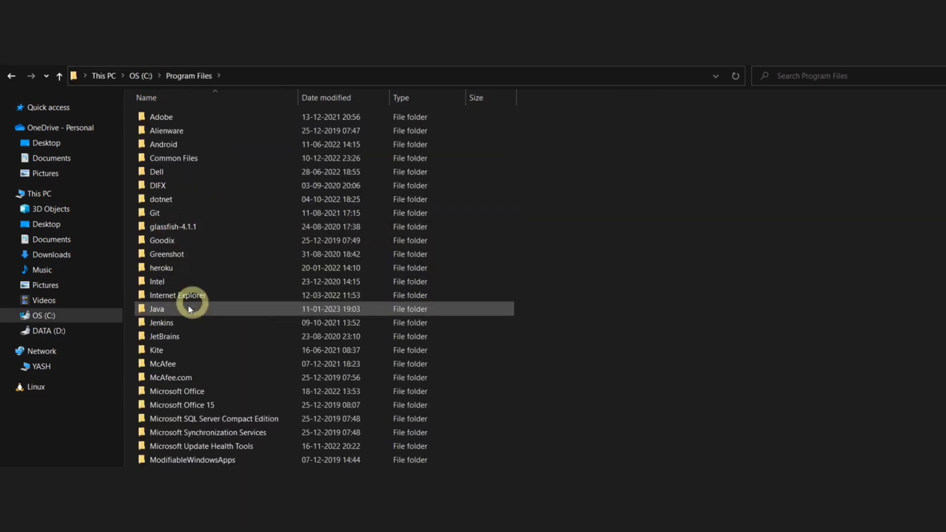
pyautogui.doubleClick(152, 310)
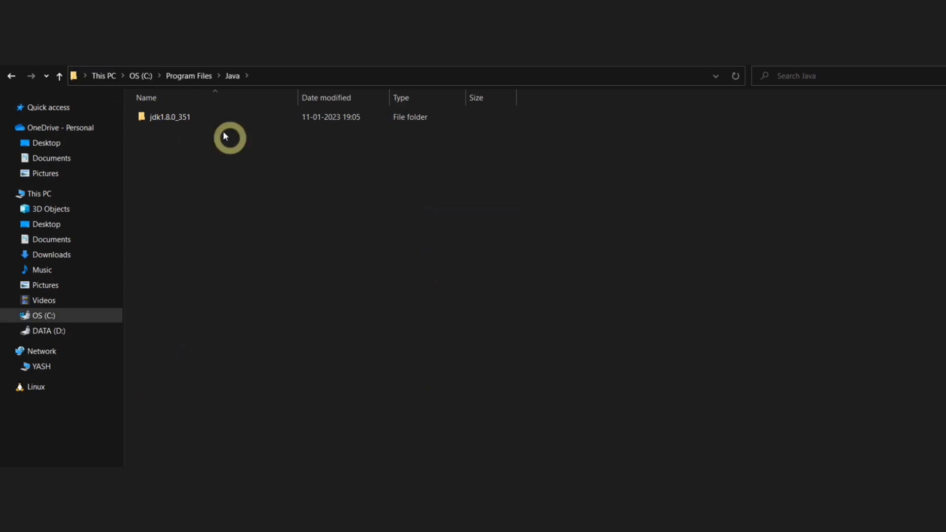
pyautogui.click(12, 77)
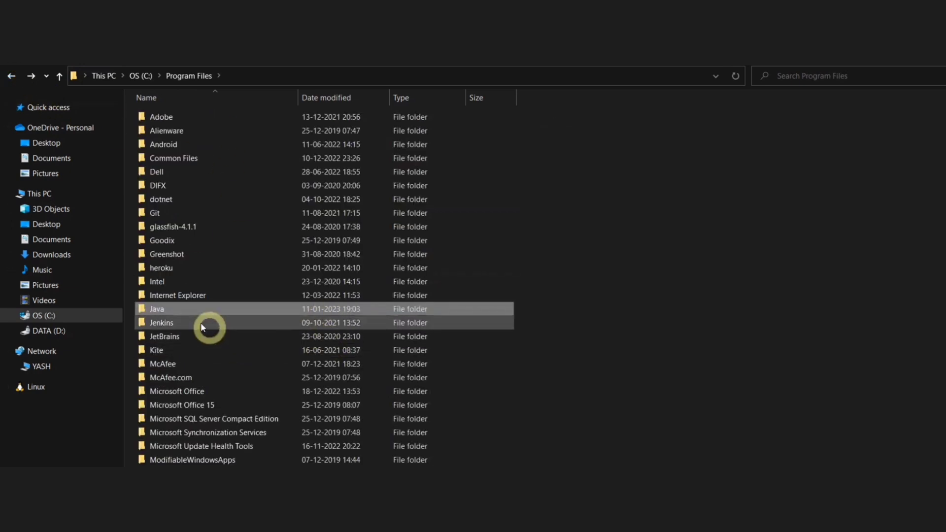
pyautogui.click(169, 309)
pyautogui.press('Escape')
pyautogui.click(372, 311)
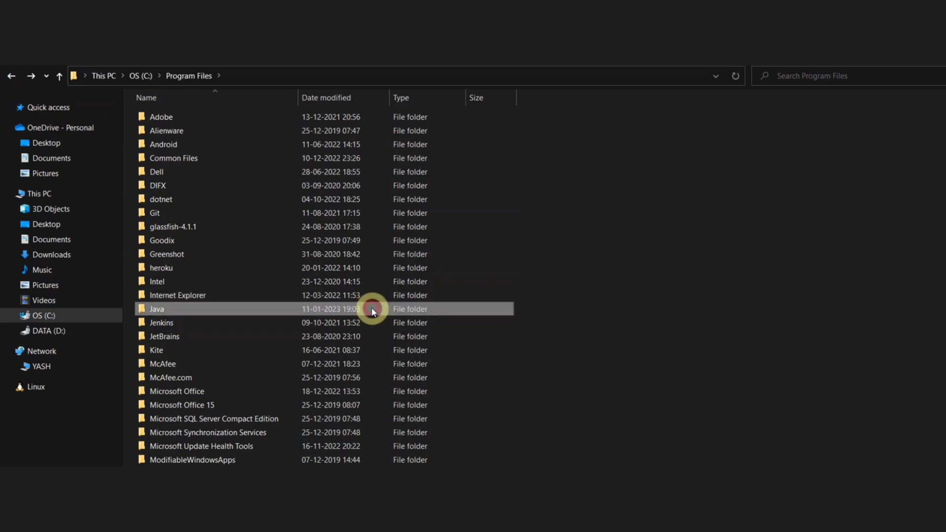
pyautogui.hotkey('shift', 'Delete')
pyautogui.press('Return')
pyautogui.hotkey('alt', 'Up')
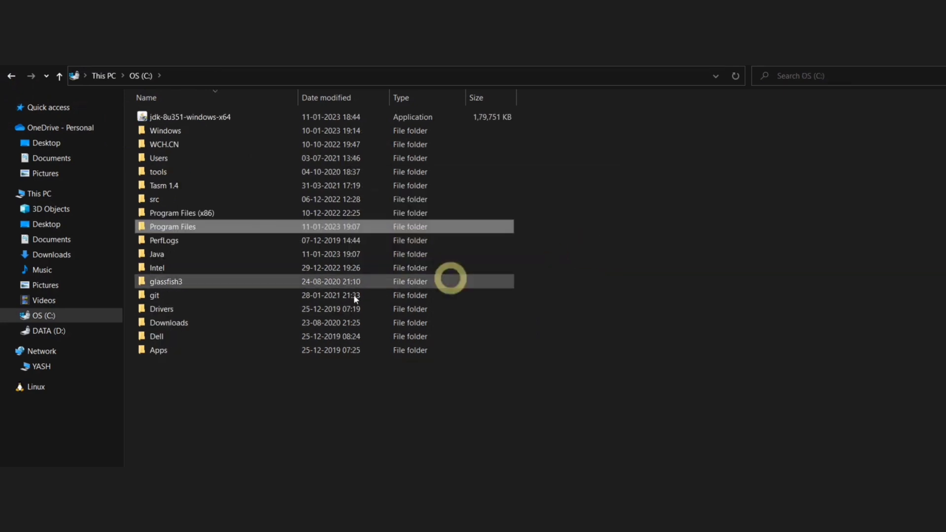
# - Open the C:\Java folder and bring up the Windows environment variables settings
pyautogui.doubleClick(156, 254)
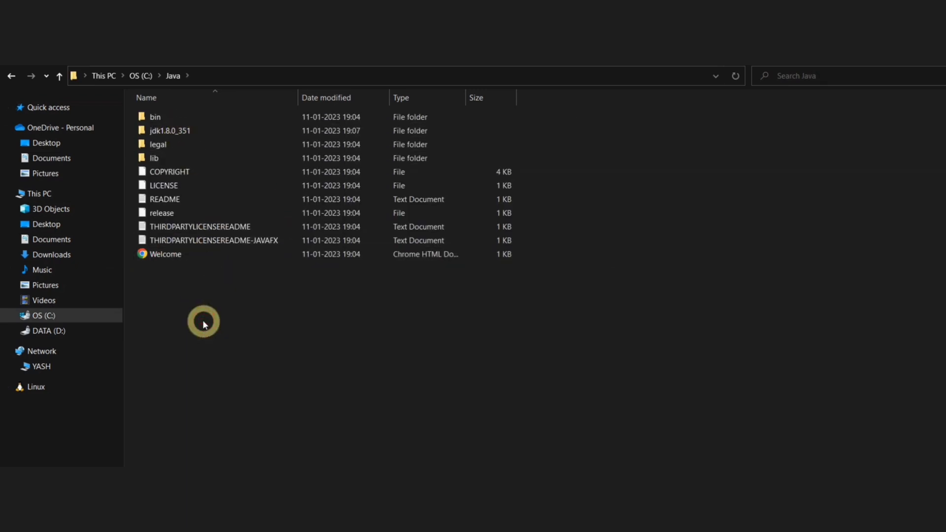
pyautogui.press('super')
pyautogui.write('env')
pyautogui.click(84, 191)
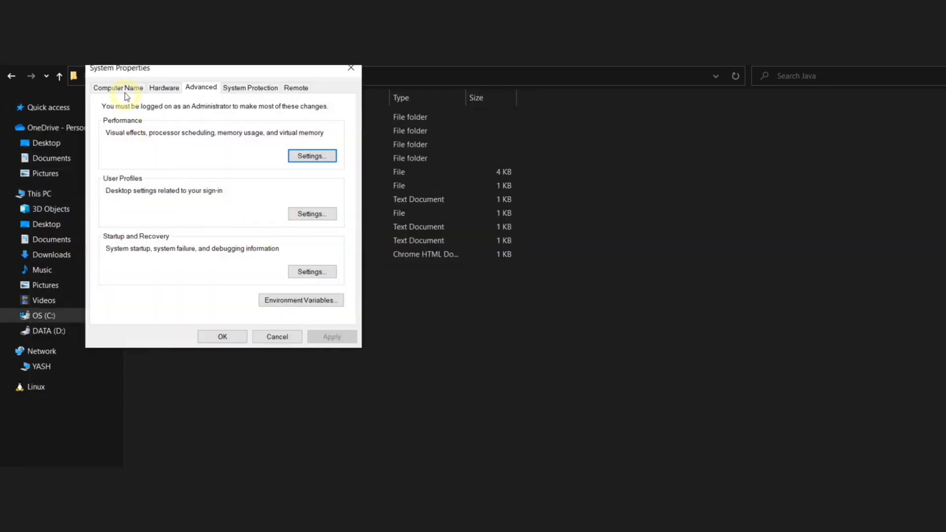
pyautogui.moveTo(140, 73); pyautogui.dragTo(435, 146)
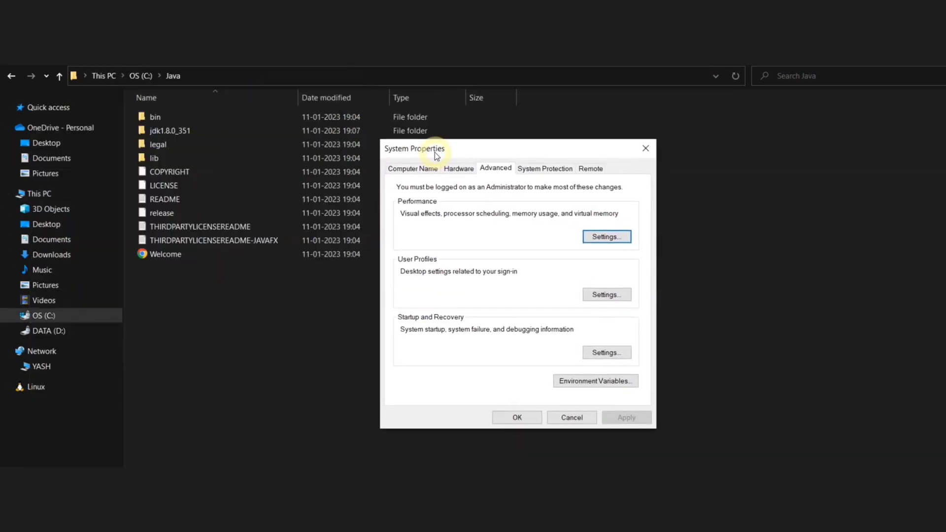
pyautogui.click(582, 382)
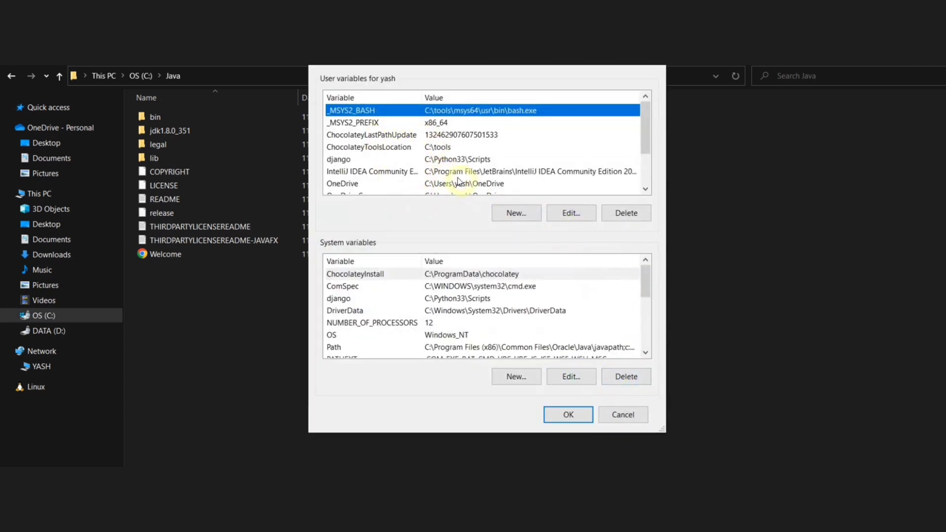
# - Create a user variable named JAVA_HOME with the path of the JDK's bin folder, C:\Java\jdk1.8.0_351\bin, as its value
pyautogui.click(502, 216)
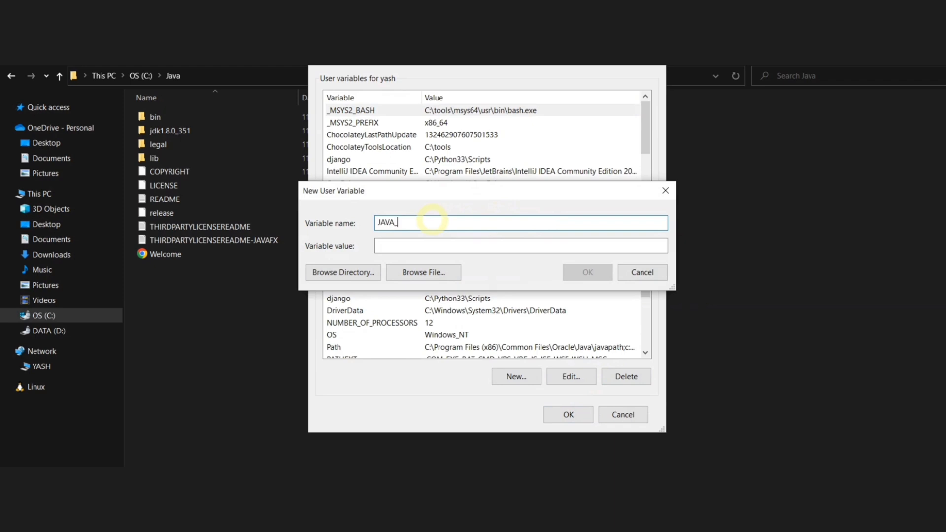
pyautogui.click(429, 244)
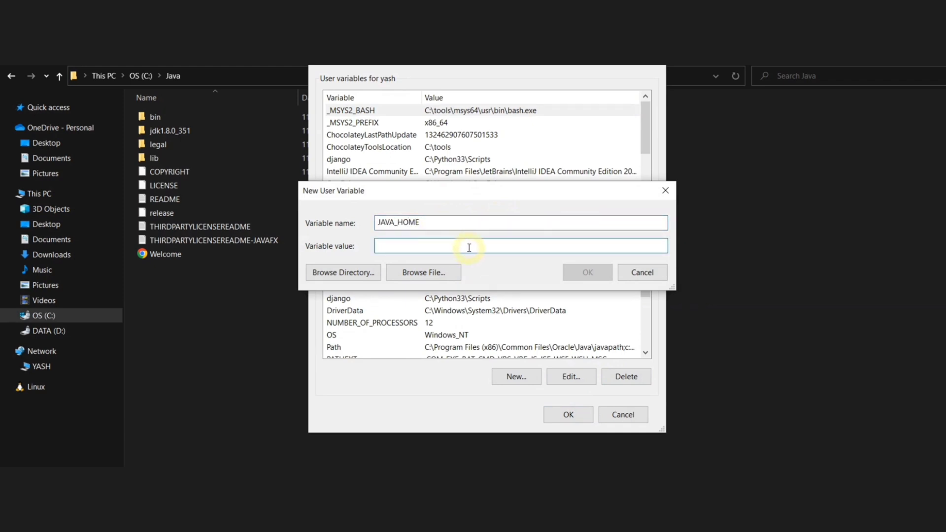
pyautogui.click(198, 120)
pyautogui.doubleClick(197, 119)
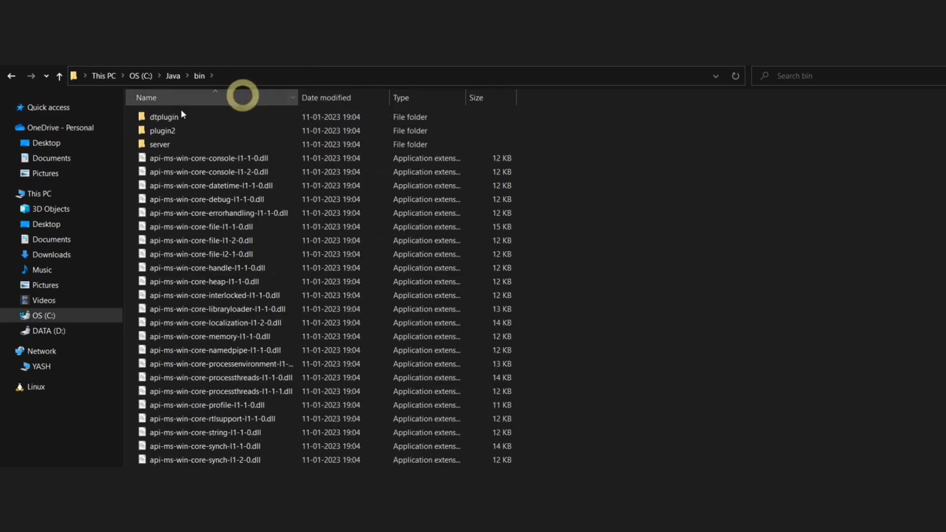
pyautogui.click(10, 76)
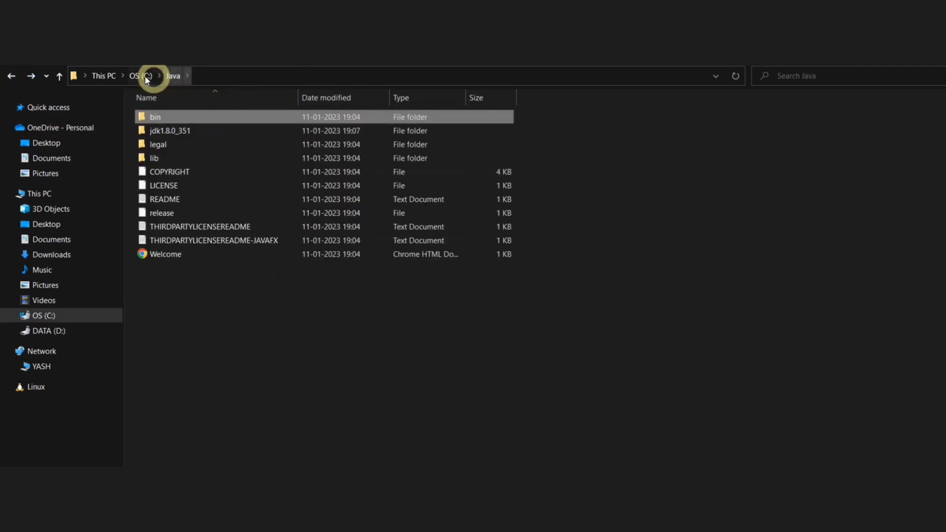
pyautogui.doubleClick(169, 131)
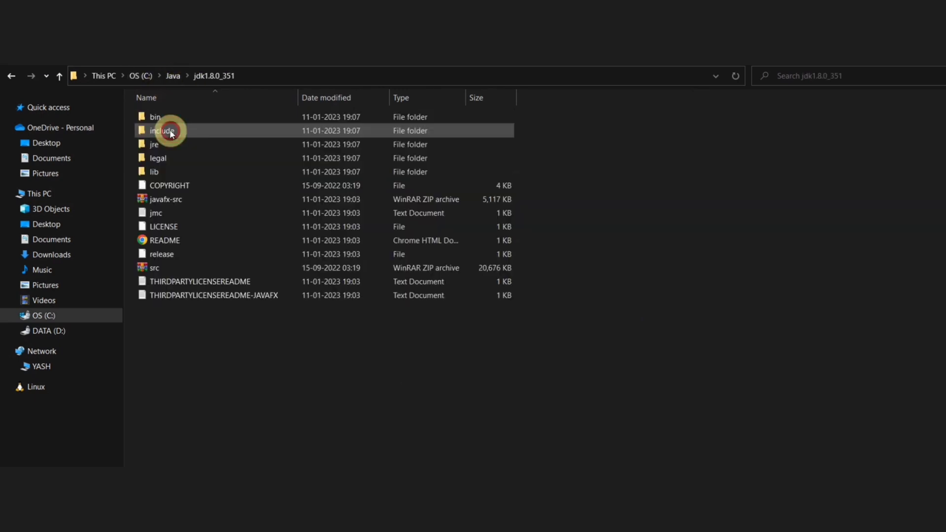
pyautogui.doubleClick(194, 116)
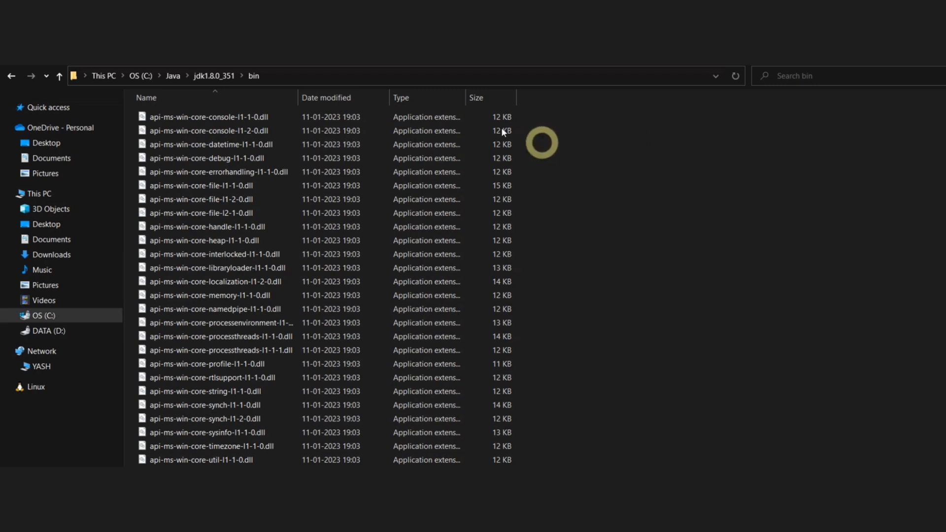
pyautogui.click(448, 78)
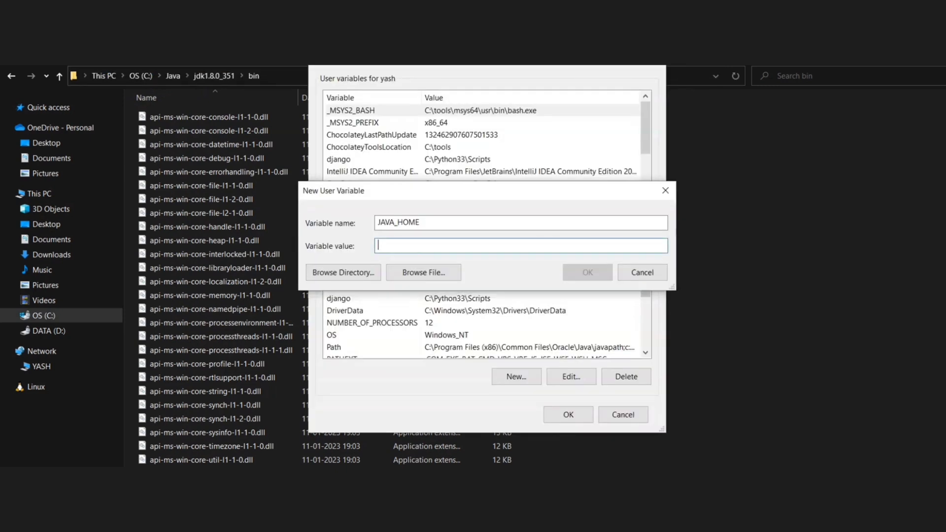
pyautogui.write('C:\\Java\\jdk1.8.0_351\\bin')
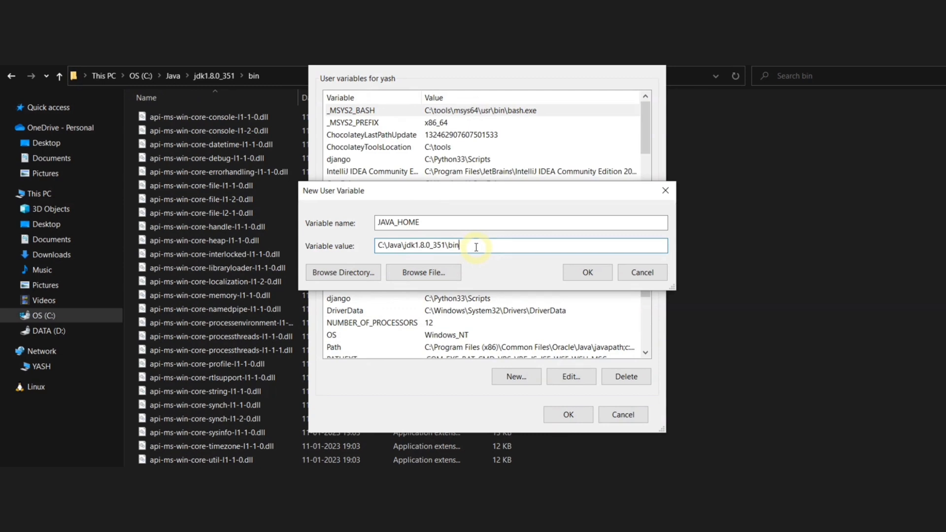
pyautogui.click(591, 272)
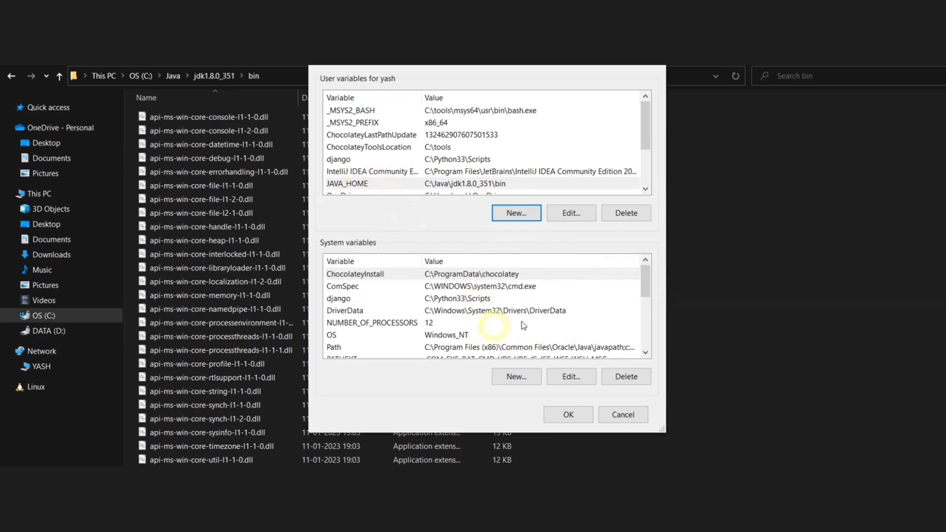
# - Add C:\Java\jdk1.8.0_351\bin as a new entry in the system Path variable and save the environment variable settings
pyautogui.scroll(-1, 431, 315)
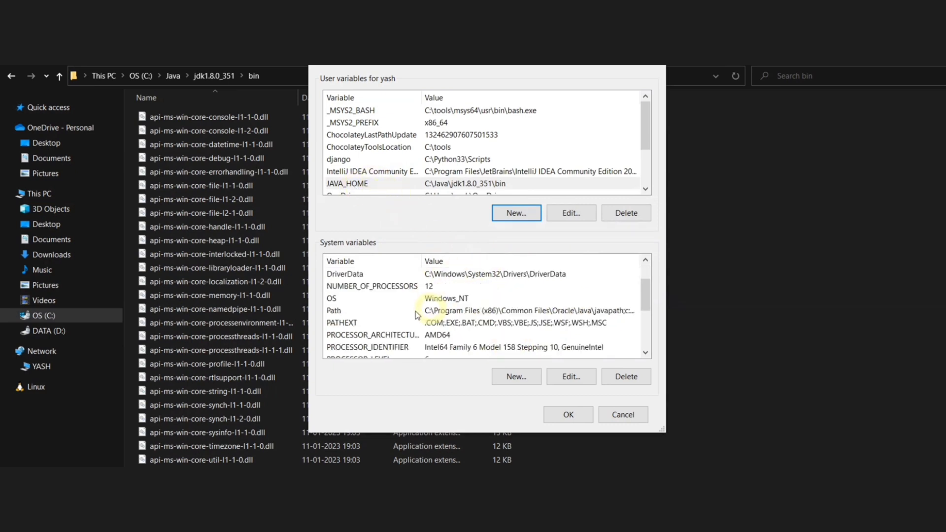
pyautogui.click(334, 311)
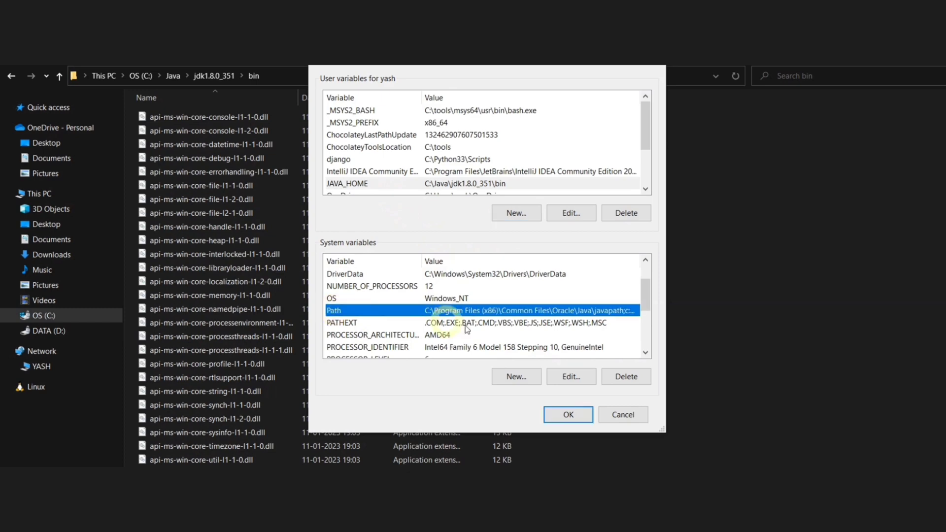
pyautogui.click(563, 375)
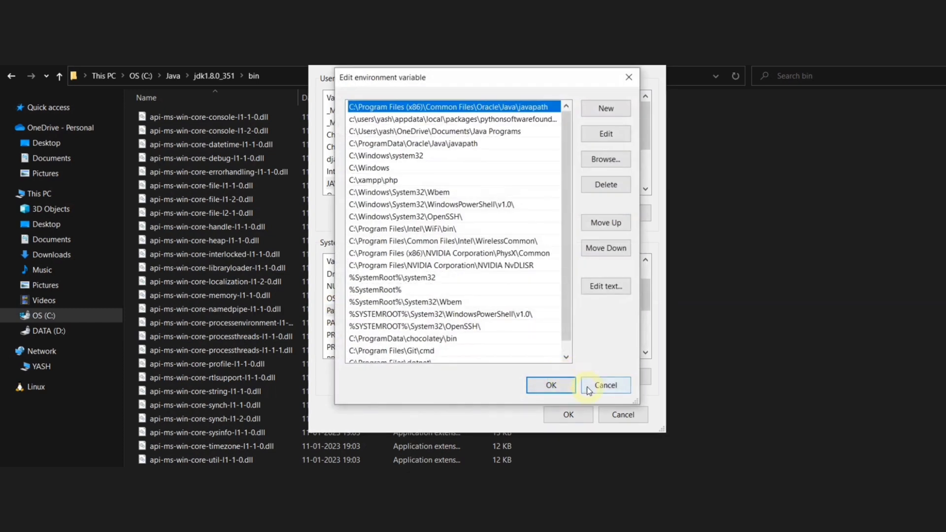
pyautogui.click(597, 110)
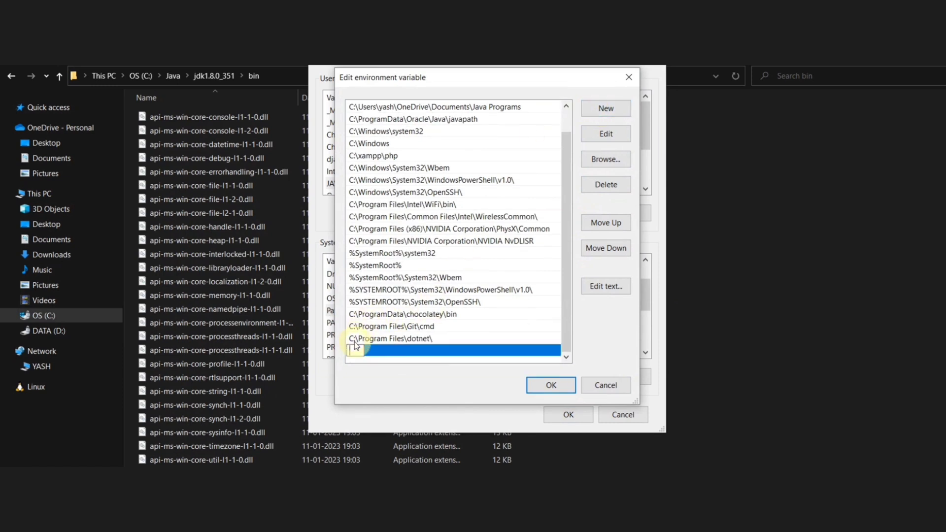
pyautogui.write('C:\\Java\\jdk1.8.0_351\\bin')
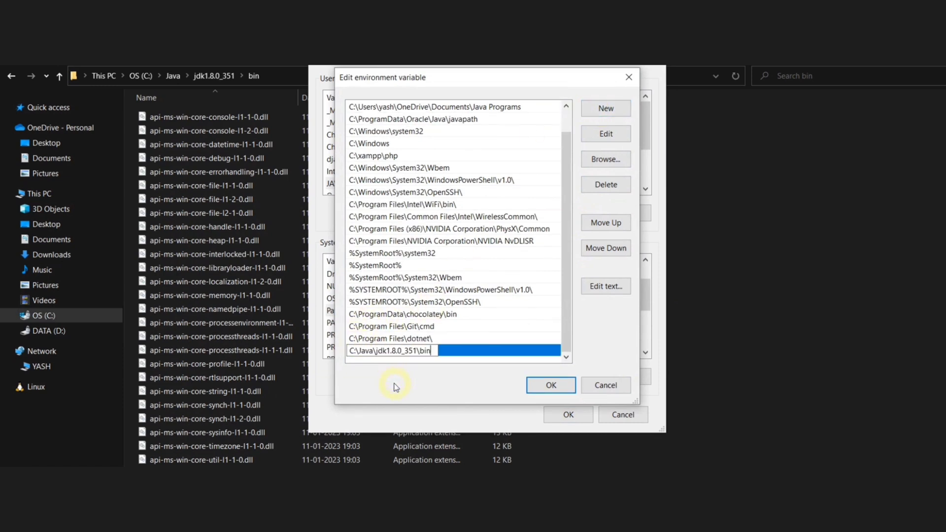
pyautogui.click(552, 385)
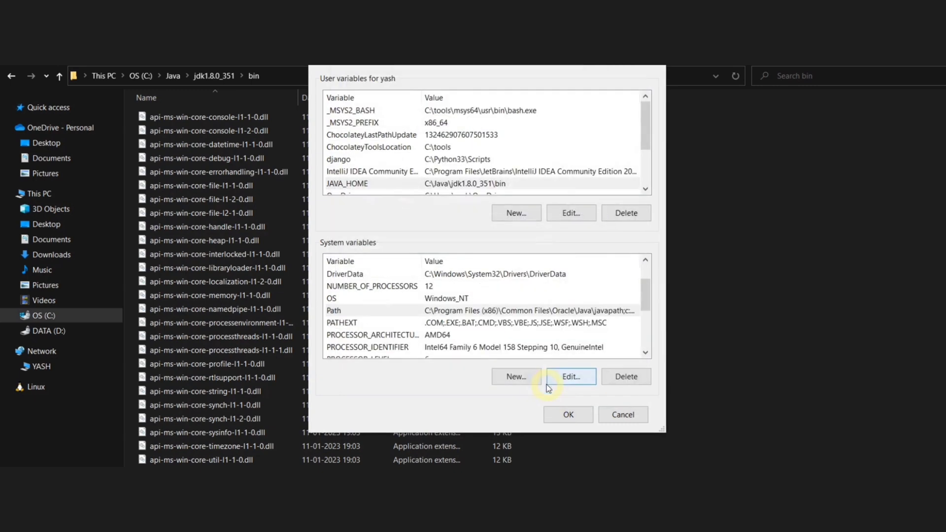
pyautogui.click(564, 412)
pyautogui.click(517, 418)
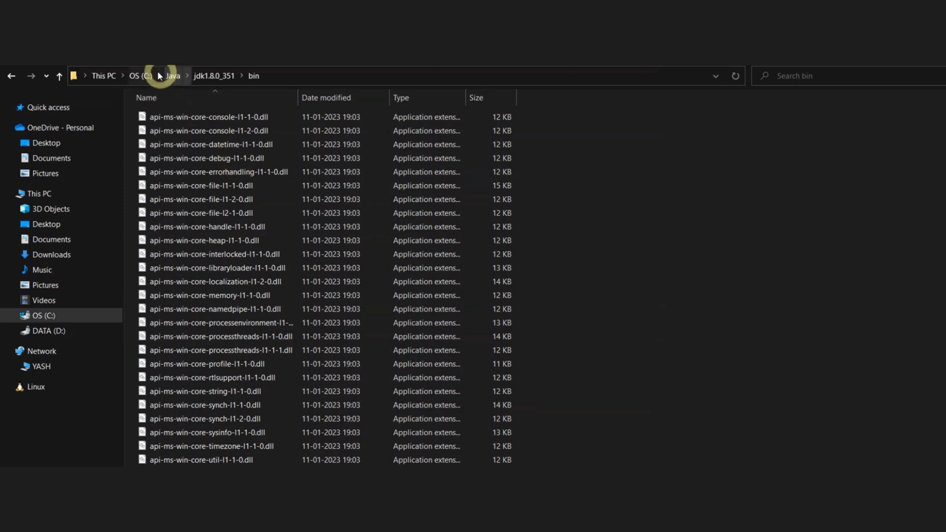
# - Return to the root of the C: drive, then open Command Prompt and run javac to check the Java compiler
pyautogui.click(170, 76)
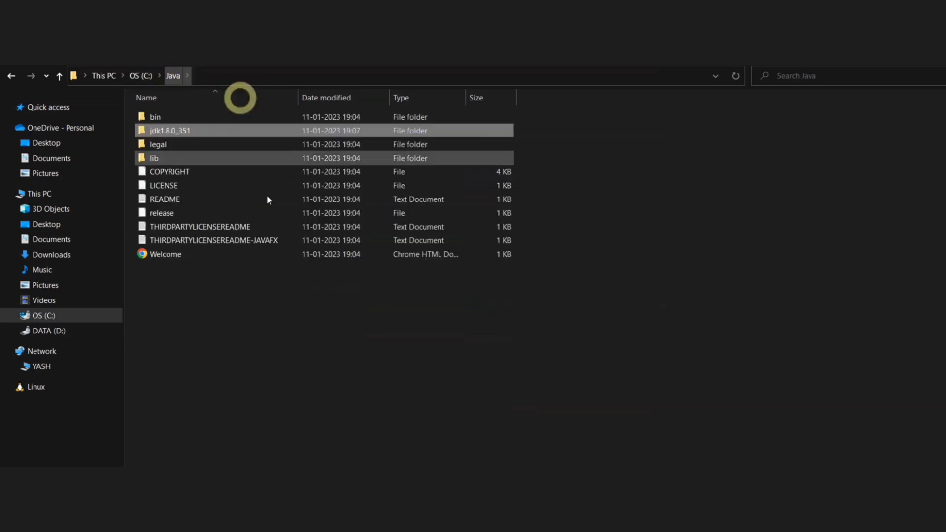
pyautogui.click(150, 82)
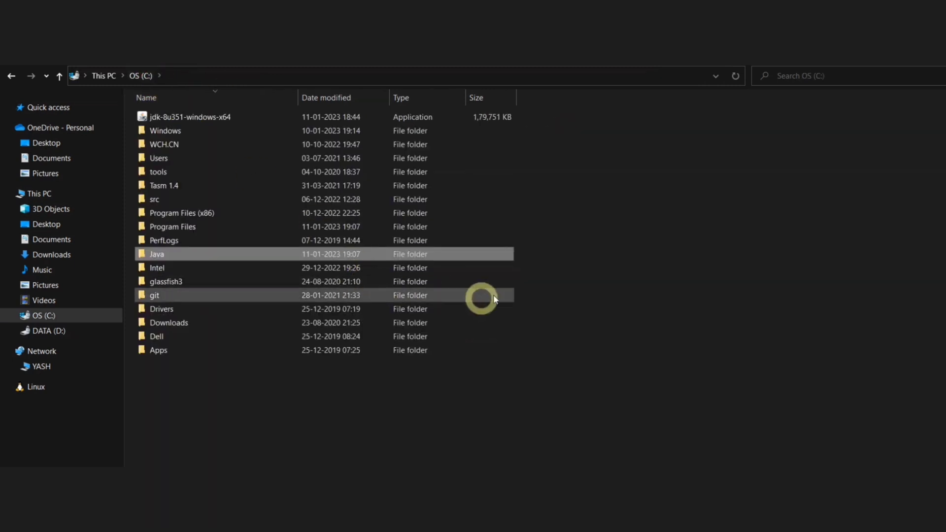
pyautogui.press('super')
pyautogui.write('CMD')
pyautogui.press('Return')
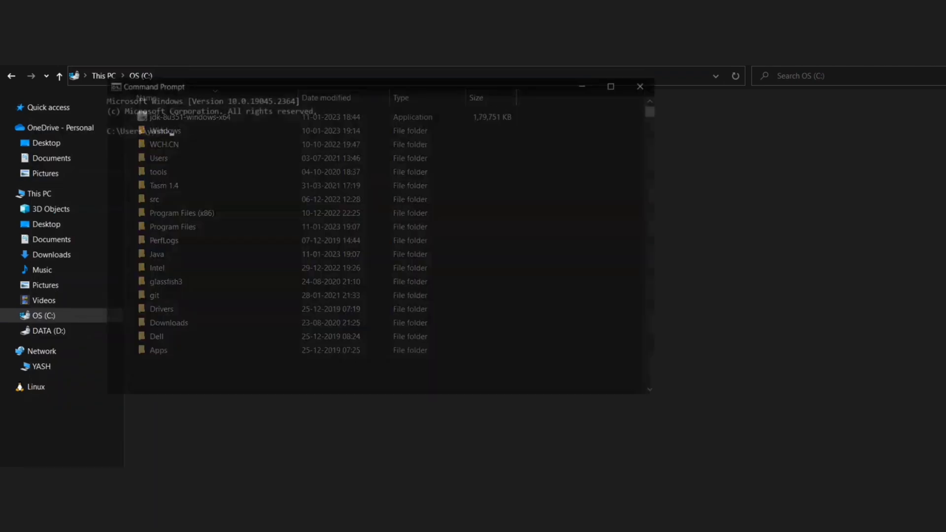
pyautogui.write('java')
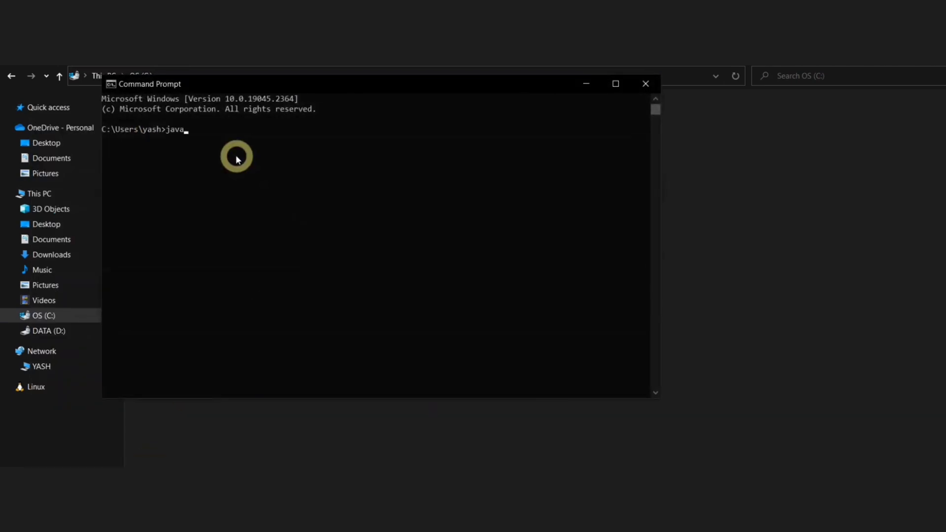
pyautogui.write('c')
pyautogui.press('Return')
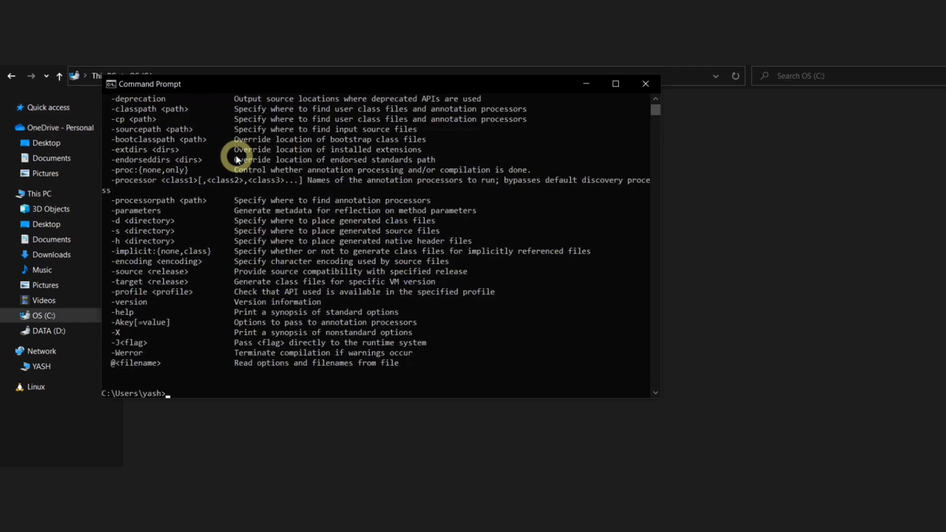
pyautogui.scroll(-4, 290, 198)
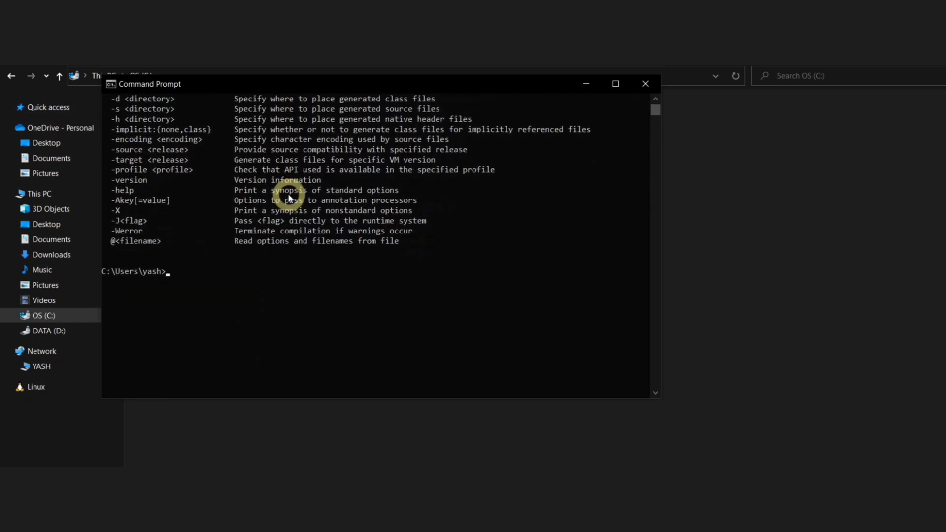
# - Run java -version in Command Prompt and highlight the version number in its output
pyautogui.scroll(-2, 290, 198)
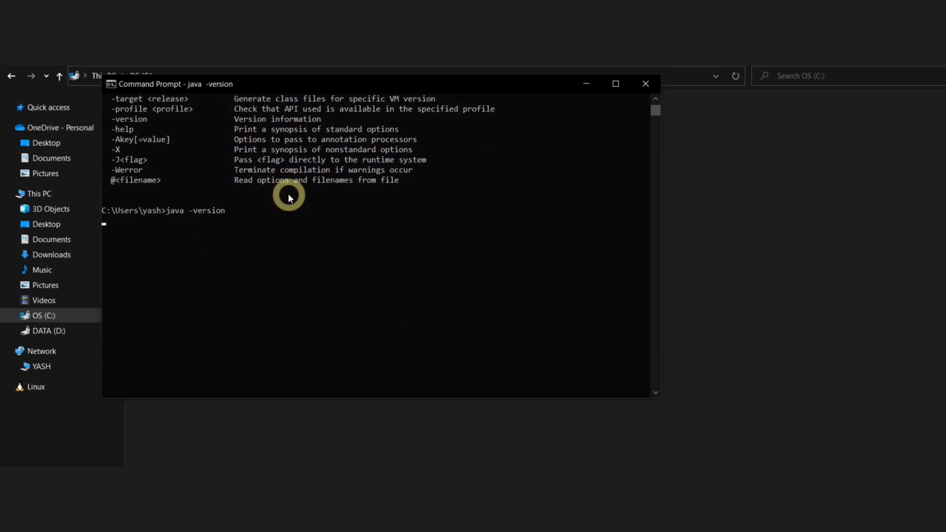
pyautogui.click(169, 221)
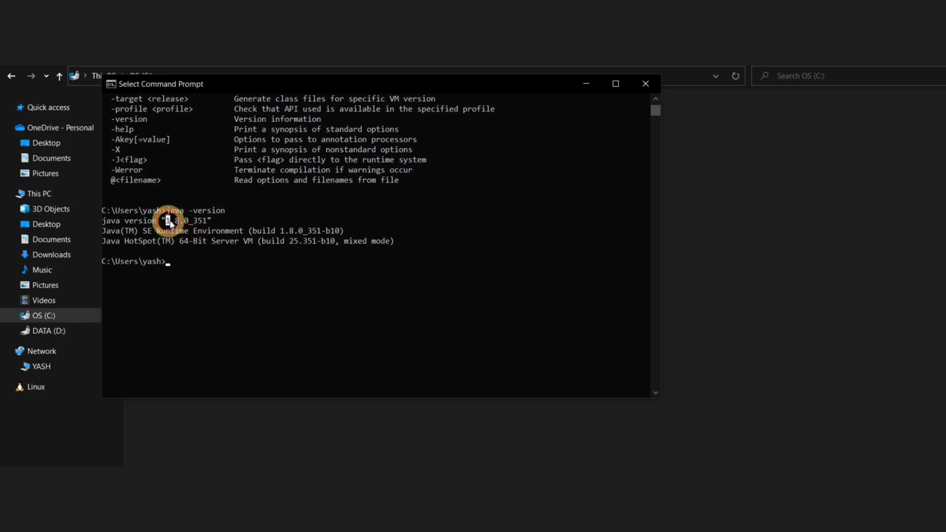
pyautogui.moveTo(168, 221); pyautogui.dragTo(206, 221)
pyautogui.click(237, 262)
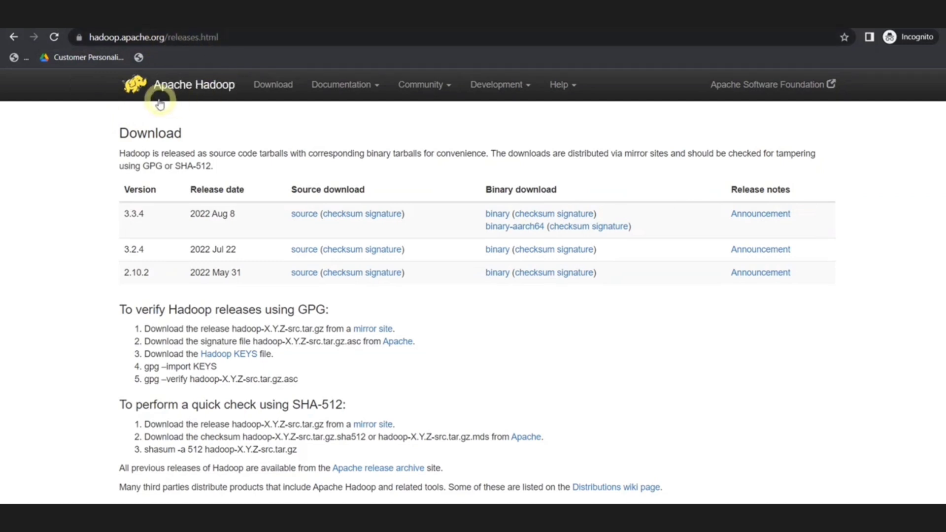
# - Download the Hadoop 3.2.4 binary, hadoop-3.2.4.tar.gz, from the Apache Hadoop releases page in the browser using the suggested mirror
pyautogui.moveTo(121, 133); pyautogui.dragTo(180, 139)
pyautogui.click(197, 143)
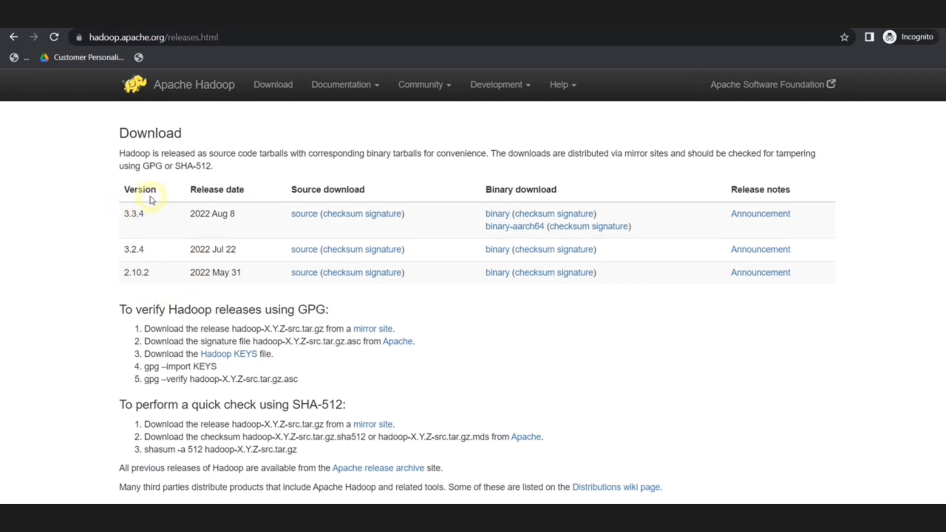
pyautogui.doubleClick(130, 251)
pyautogui.click(129, 253)
pyautogui.click(497, 250)
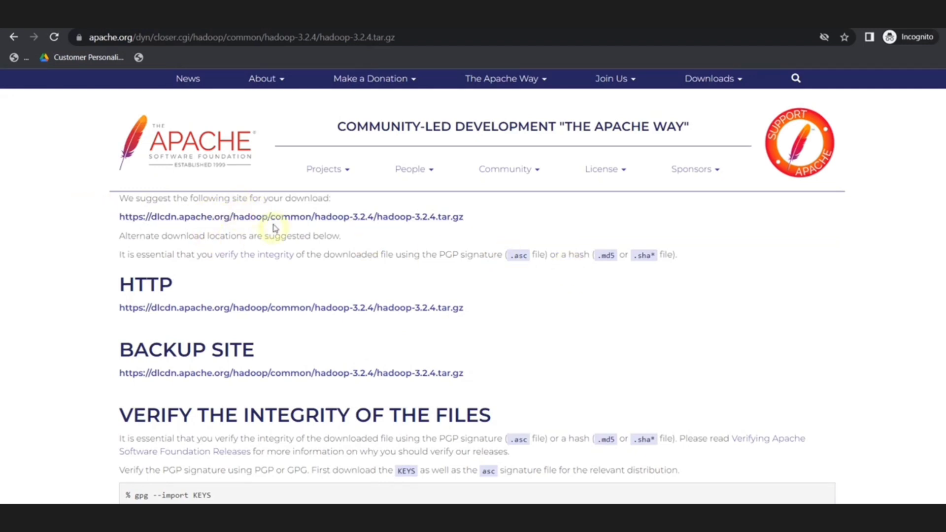
pyautogui.click(241, 217)
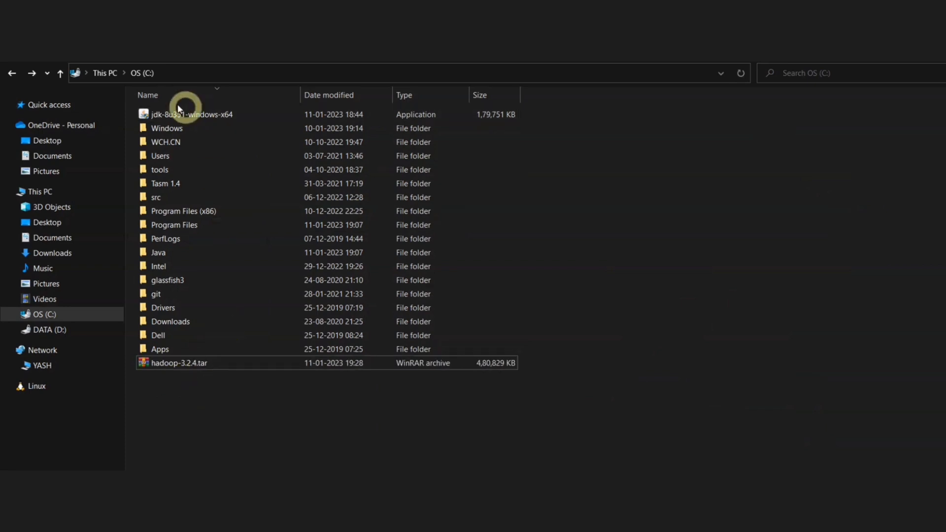
# - Extract the hadoop-3.2.4.tar archive directly into the root of the C: drive in File Explorer
pyautogui.rightClick(178, 366)
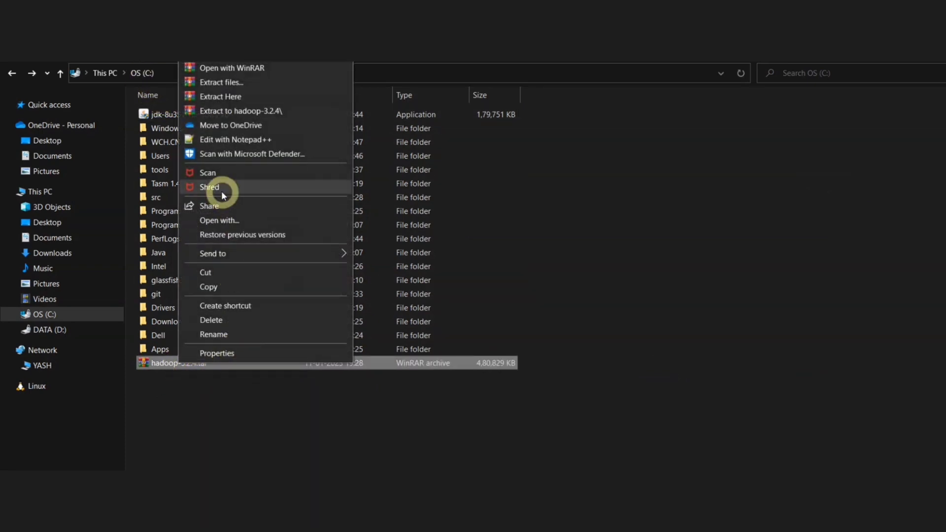
pyautogui.click(229, 97)
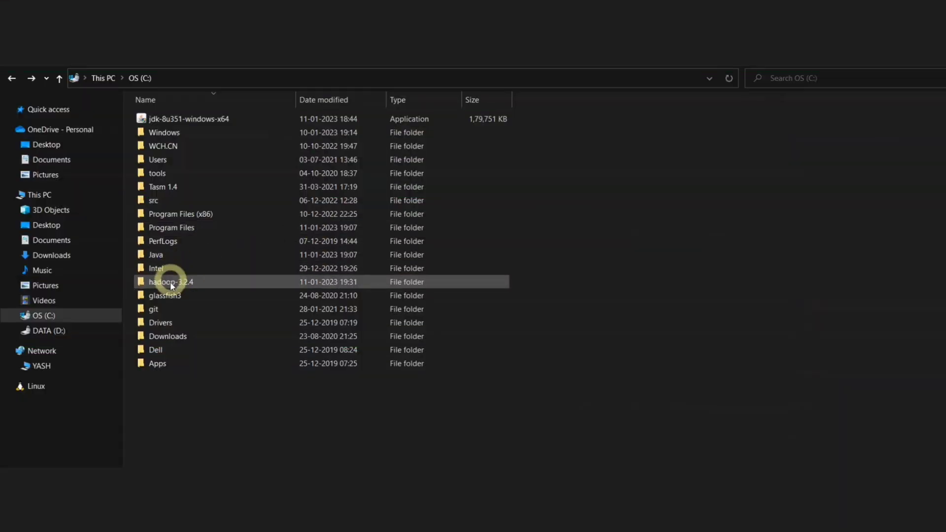
# - Rename the extracted hadoop-3.2.4 folder on the C: drive to hadoop and open it
pyautogui.moveTo(191, 283)
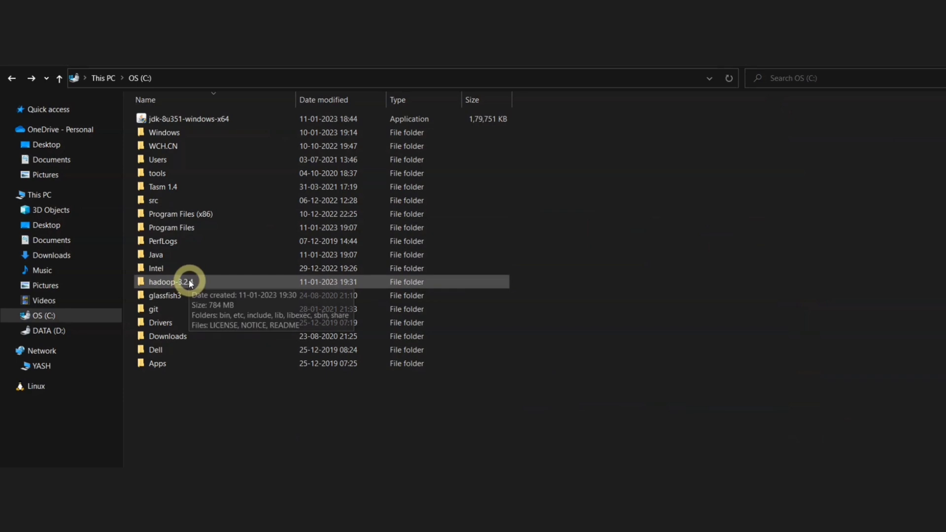
pyautogui.click(191, 282)
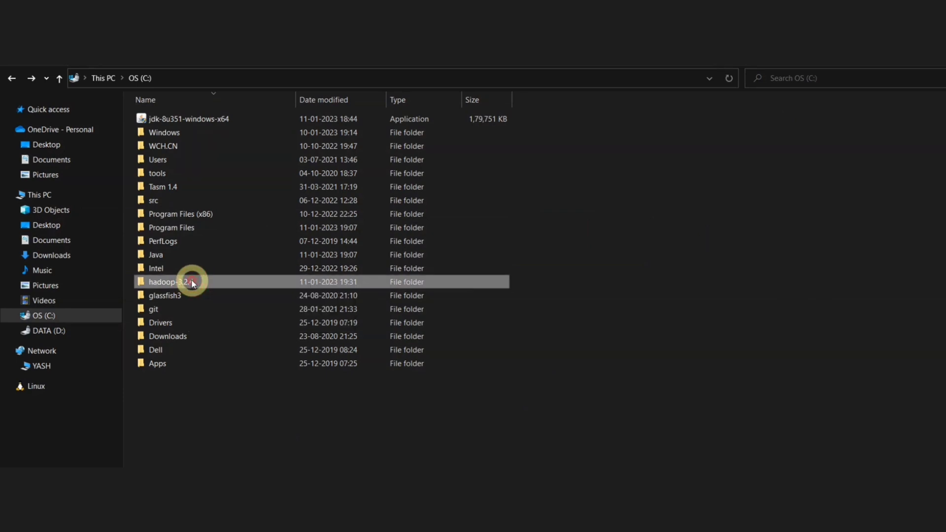
pyautogui.click(191, 282)
pyautogui.write('hadoop')
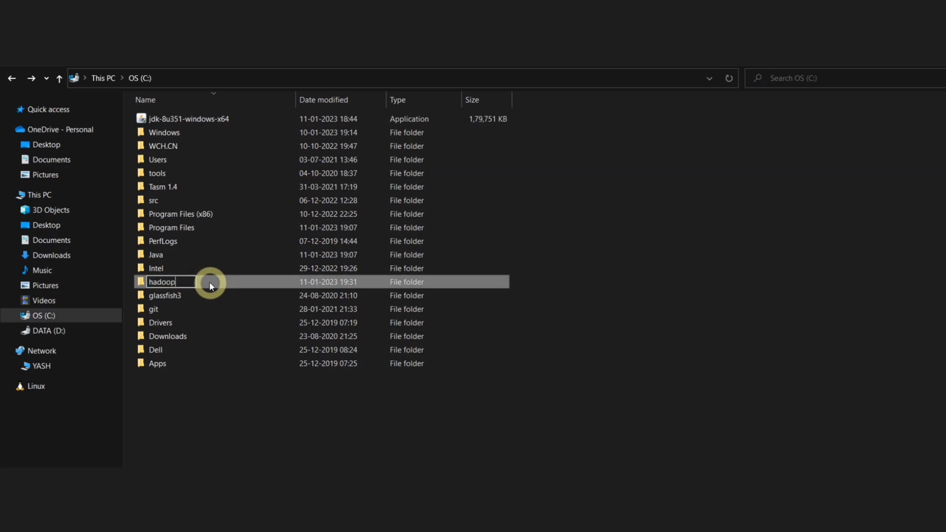
pyautogui.press('Return')
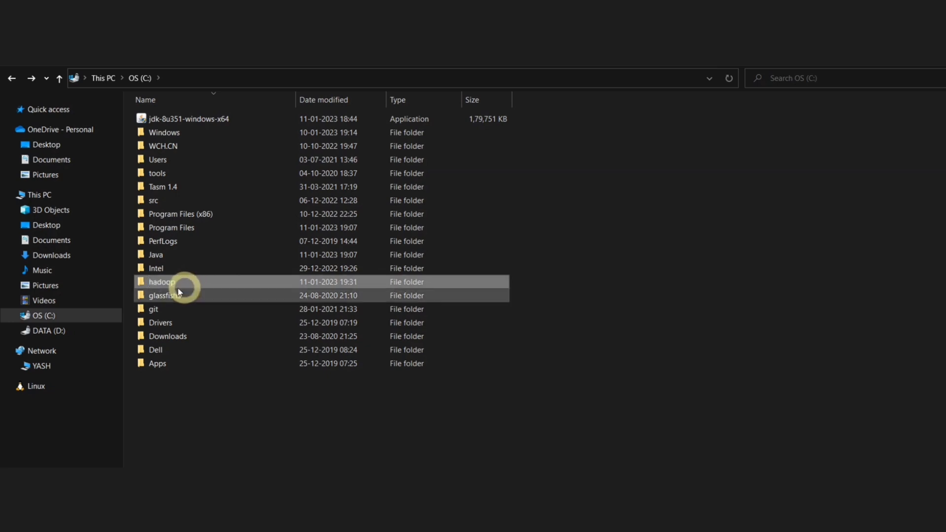
pyautogui.doubleClick(152, 284)
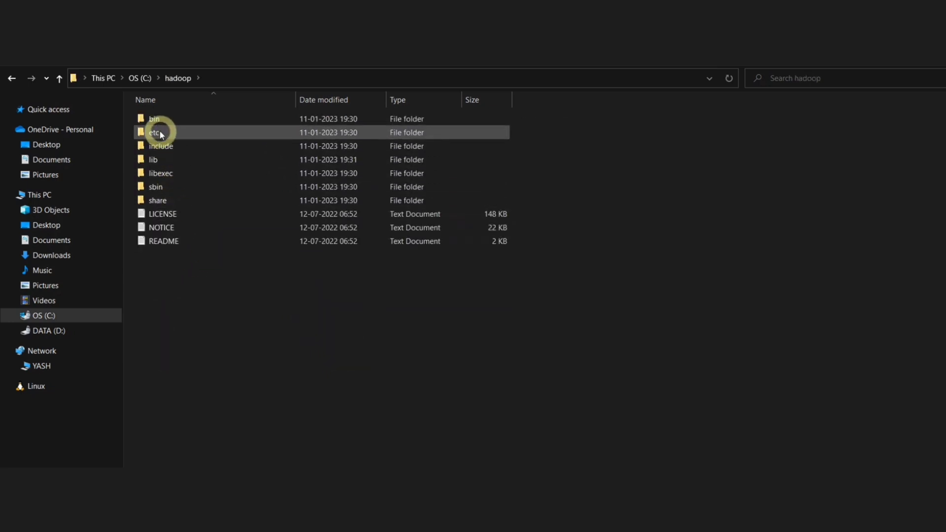
# - Open the etc\hadoop folder inside C:\hadoop and locate the core-site, hdfs-site and mapred-site configuration files
pyautogui.doubleClick(151, 134)
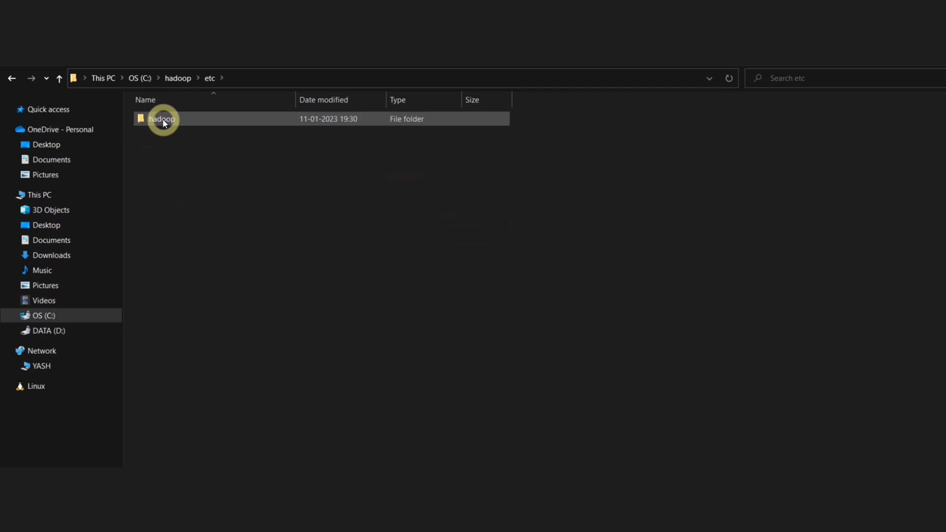
pyautogui.doubleClick(159, 121)
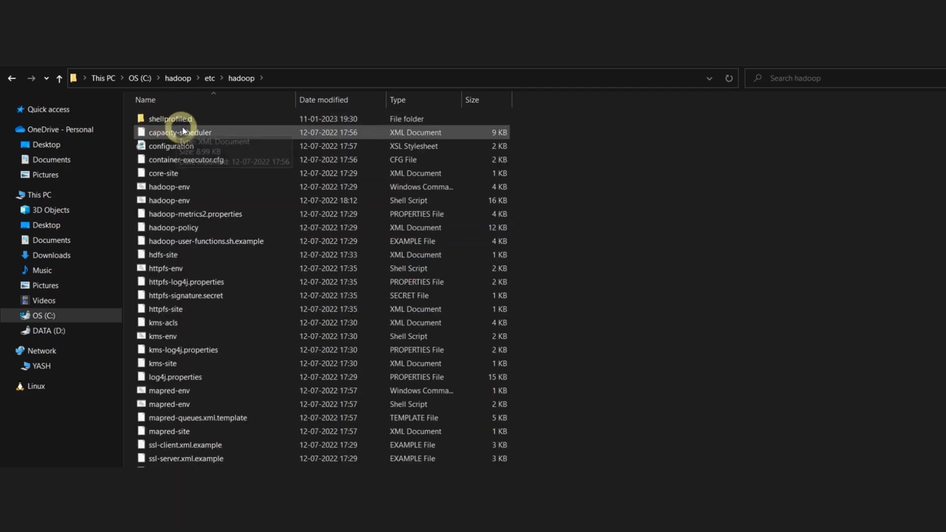
pyautogui.scroll(-2, 283, 258)
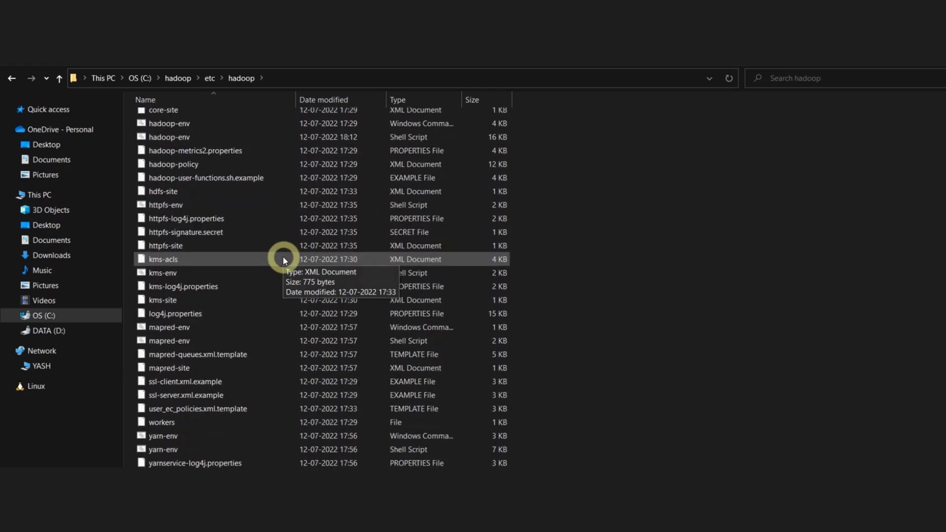
pyautogui.scroll(2, 284, 260)
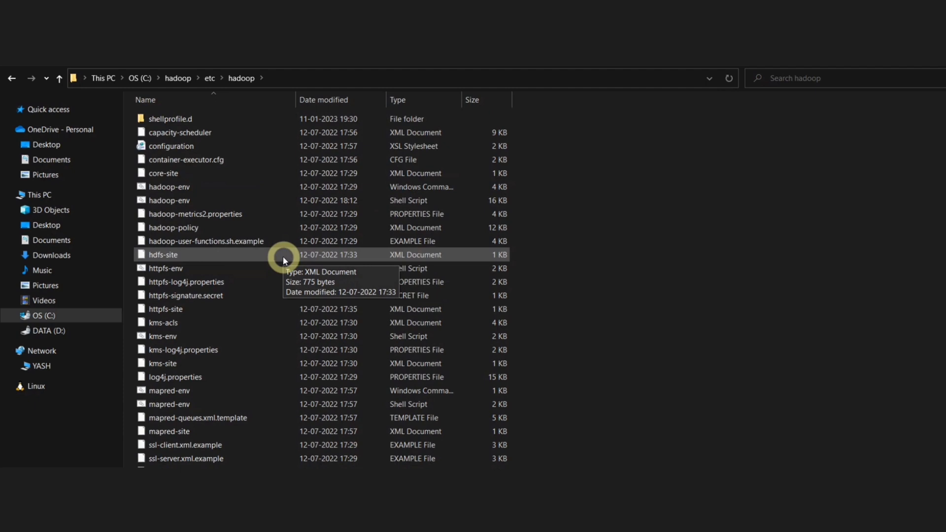
pyautogui.click(163, 175)
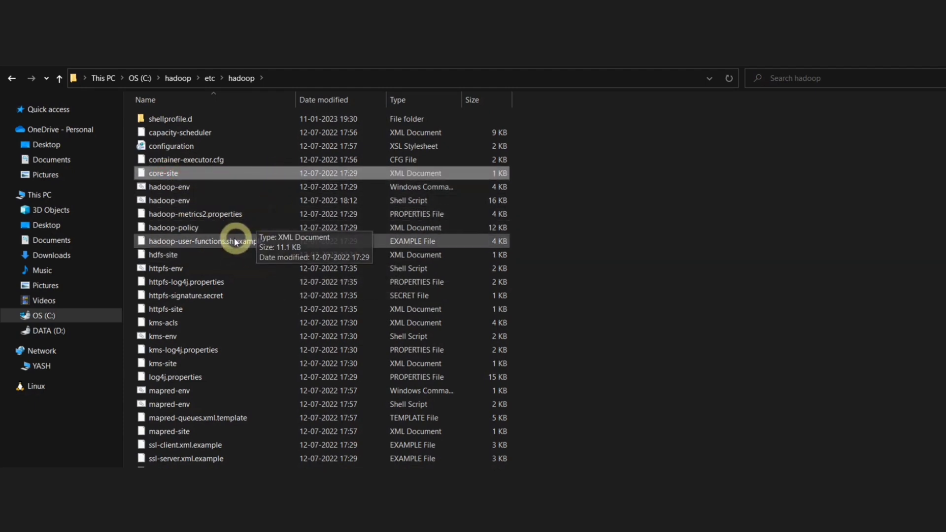
pyautogui.click(202, 257)
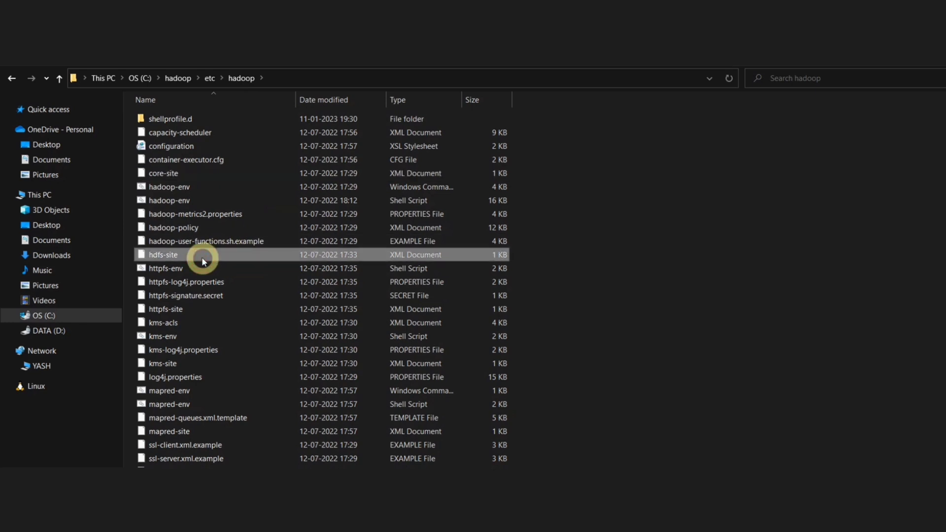
pyautogui.scroll(-1, 283, 349)
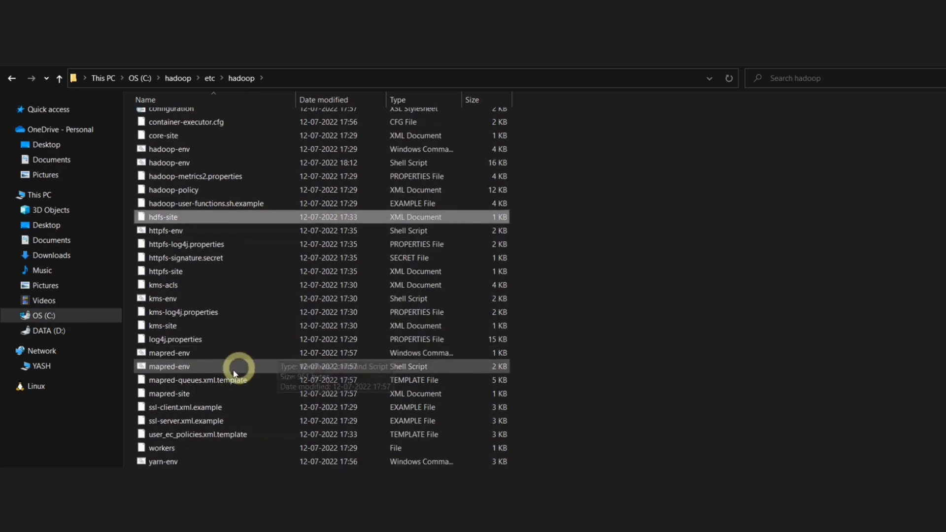
pyautogui.scroll(-1, 226, 374)
pyautogui.click(190, 368)
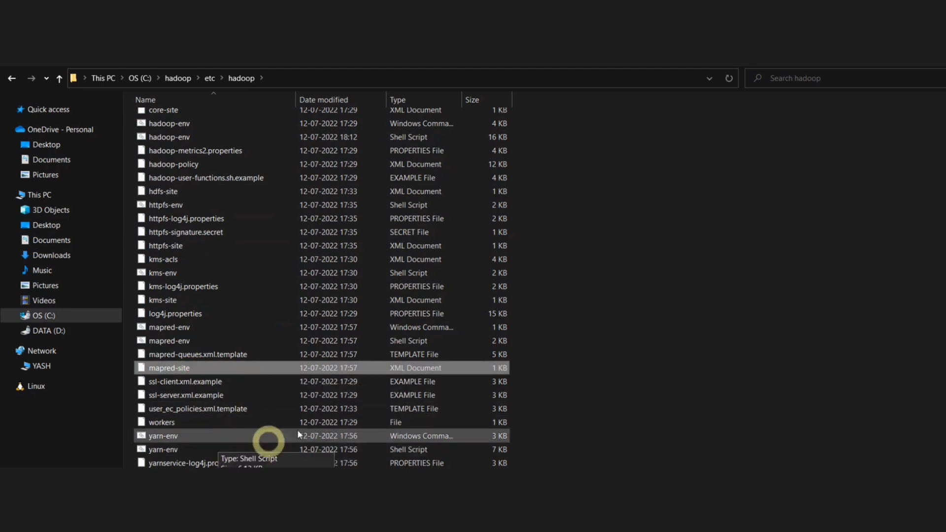
pyautogui.scroll(2, 391, 308)
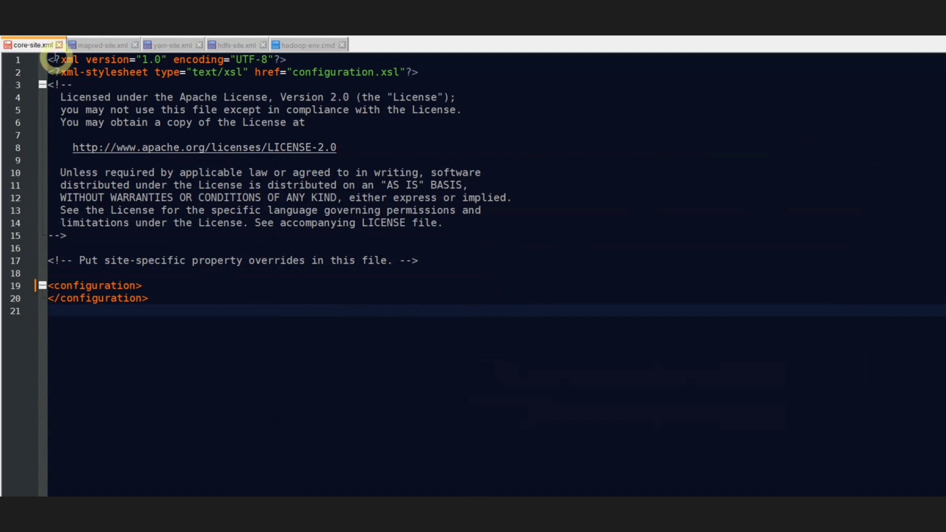
# - Look through mapred-site.xml, yarn-site.xml, hdfs-site.xml and hadoop-env.cmd in the text editor, checking the JAVA_HOME line in hadoop-env.cmd
pyautogui.click(91, 44)
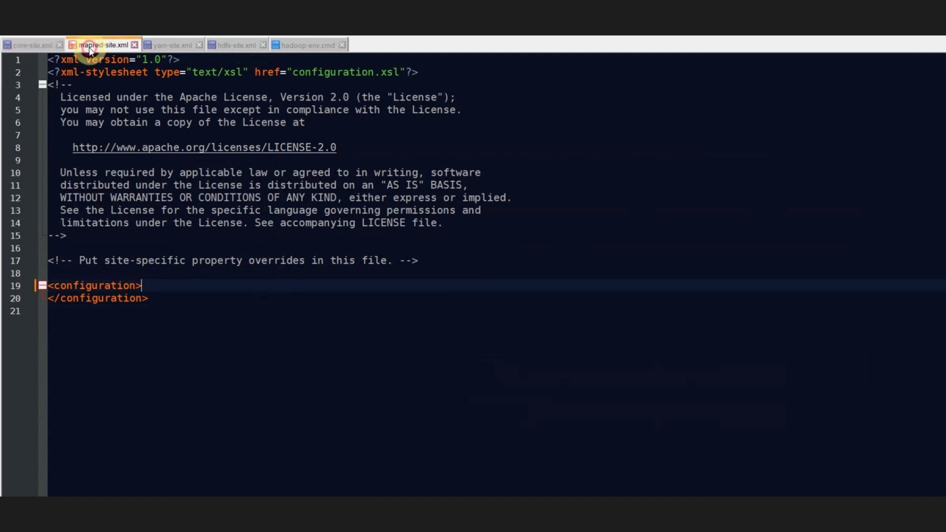
pyautogui.click(163, 44)
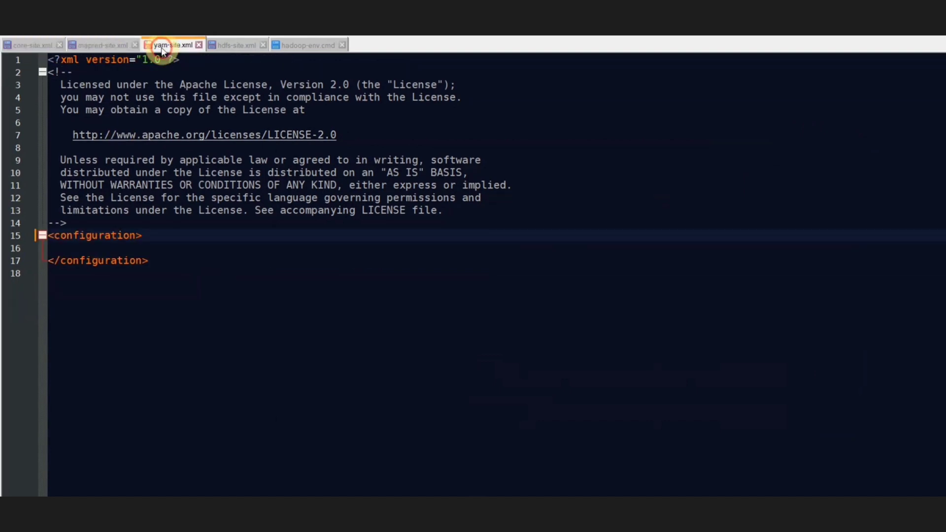
pyautogui.click(230, 45)
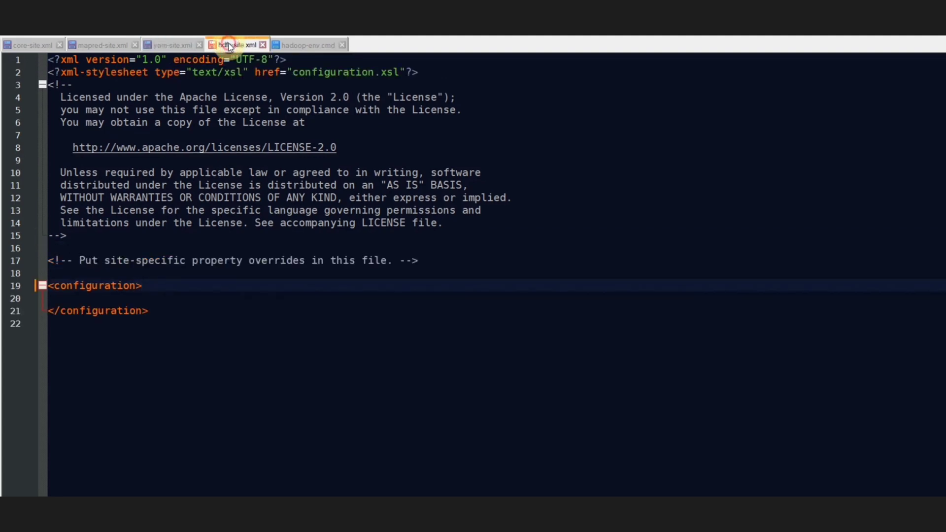
pyautogui.click(301, 44)
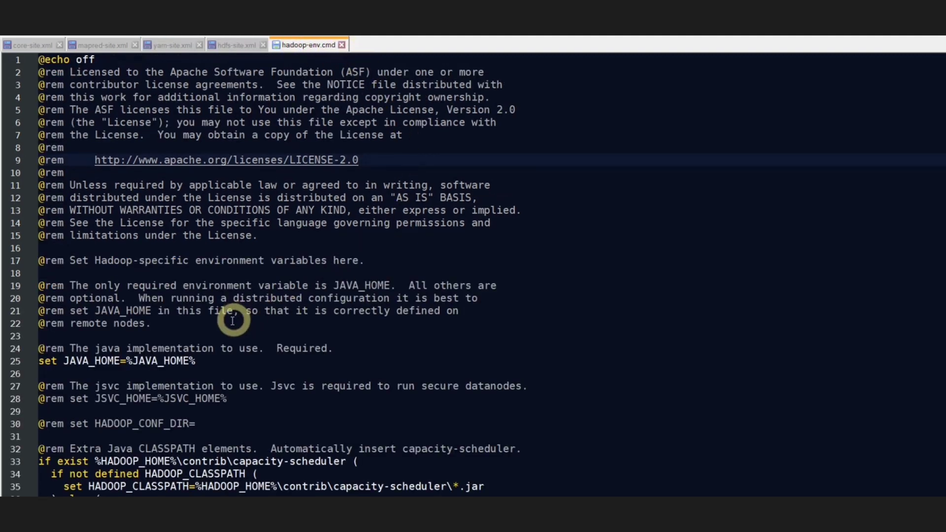
pyautogui.moveTo(204, 363); pyautogui.dragTo(125, 364)
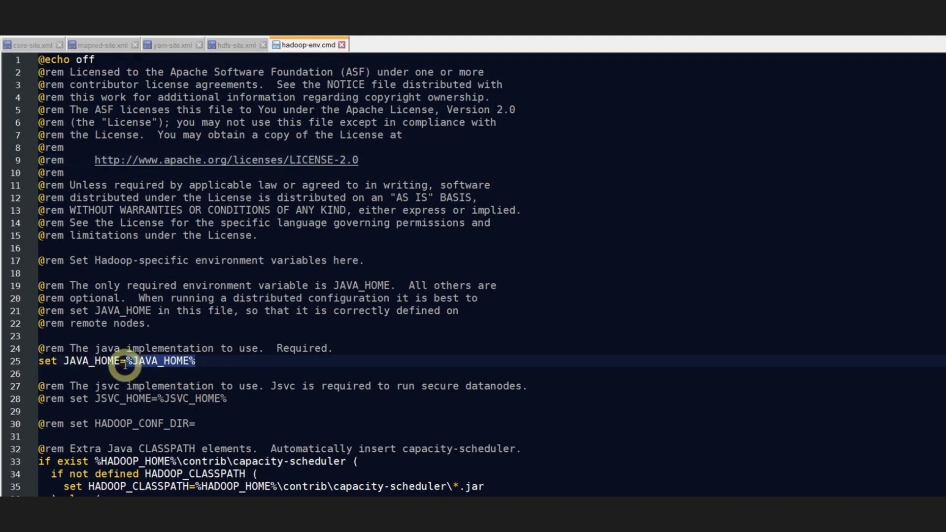
pyautogui.click(299, 337)
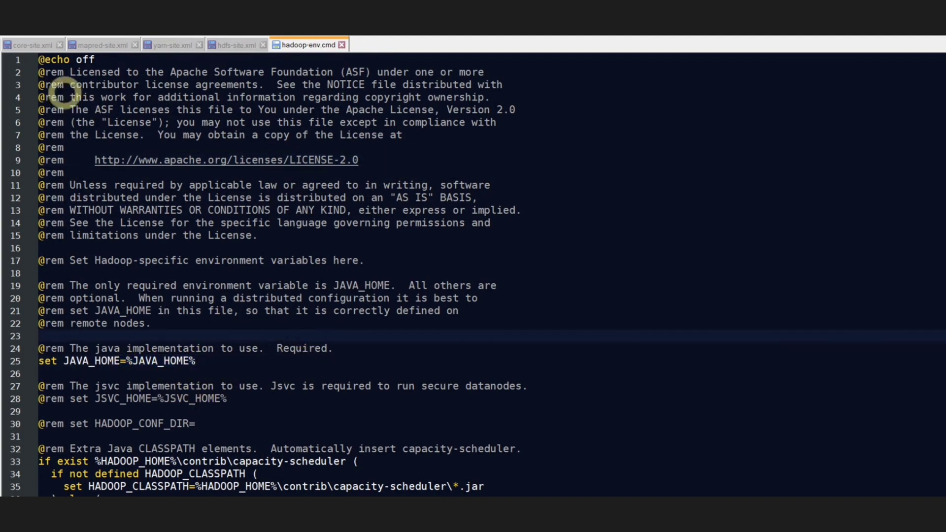
# - Add a property named fs.defaultFS with value hdfs://localhost:9000 inside the configuration element of core-site.xml and save the file
pyautogui.click(30, 49)
pyautogui.click(175, 289)
pyautogui.press('Return')
pyautogui.press('Return')
pyautogui.press('Return')
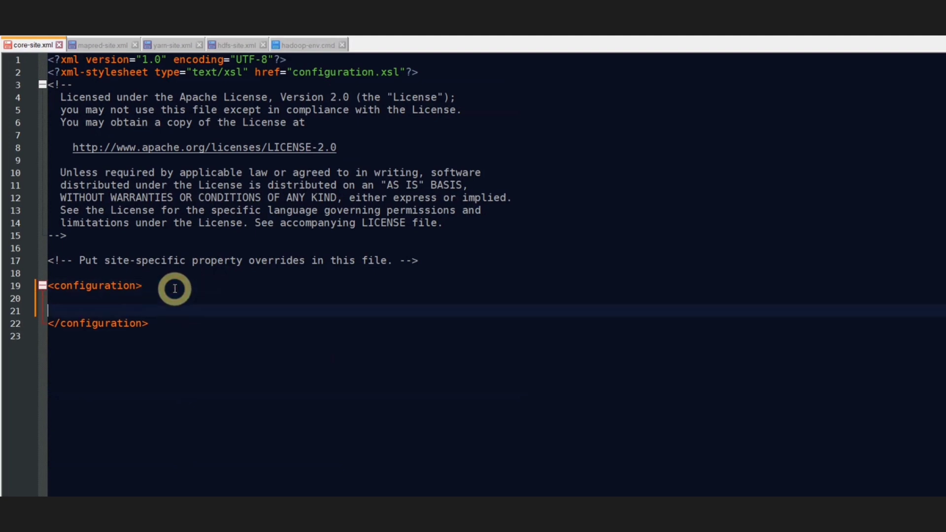
pyautogui.press('Up')
pyautogui.press('Tab')
pyautogui.write('<property> \t\t<name>fs.defaultFS</name> \t\t<value>hdfs://localhost:9000</value> \t</property>')
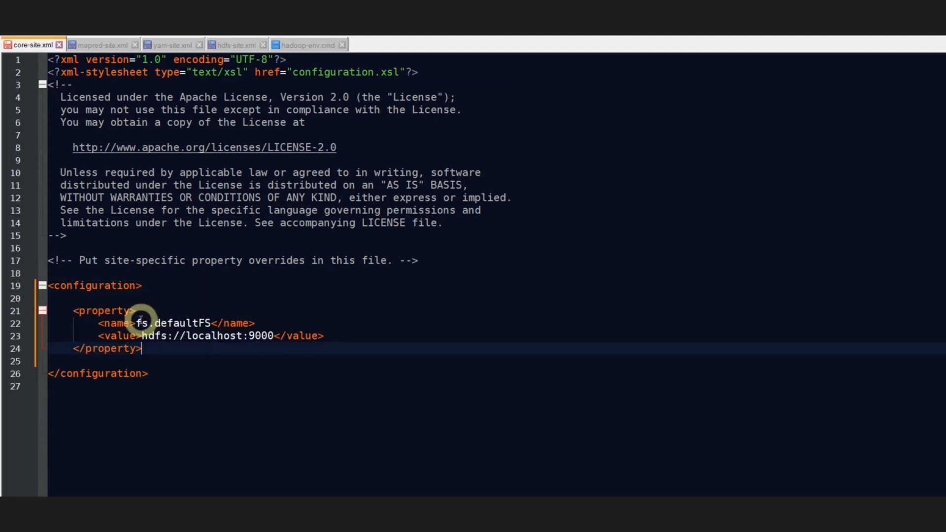
pyautogui.moveTo(136, 323); pyautogui.dragTo(208, 323)
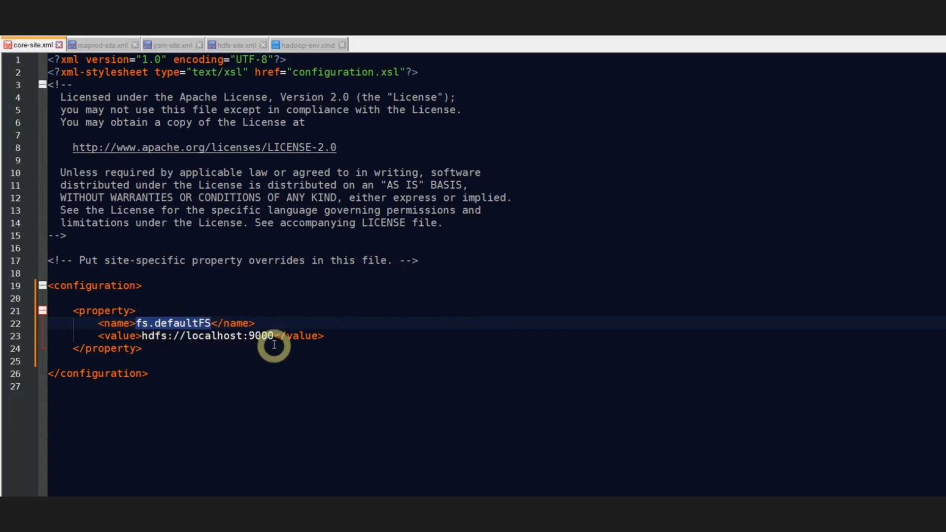
pyautogui.moveTo(275, 338); pyautogui.dragTo(145, 339)
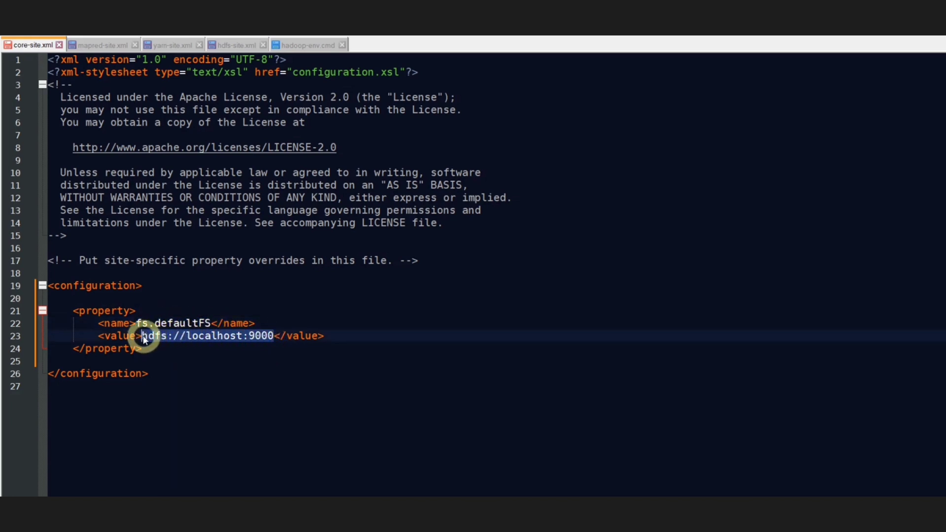
pyautogui.click(374, 338)
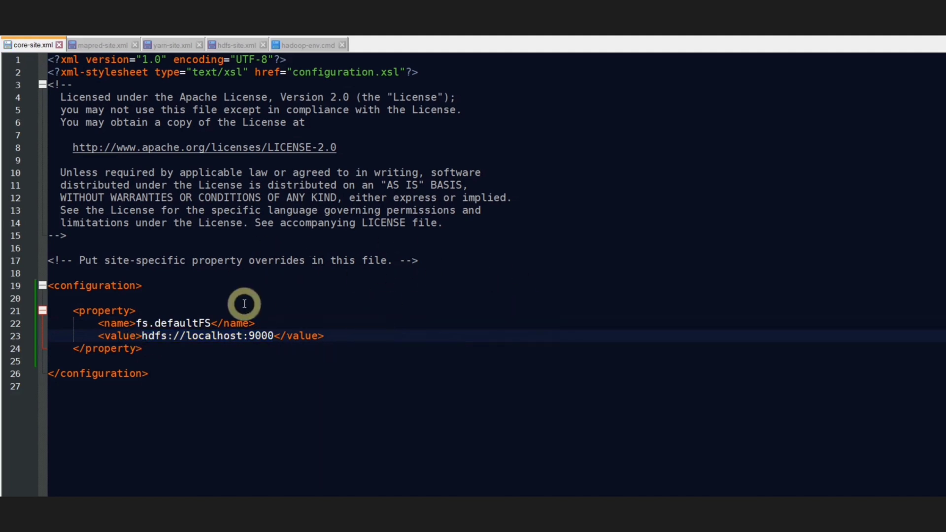
# - Add a property named mapreduce.framework.name with value yarn inside the configuration element of mapred-site.xml and save the file
pyautogui.click(102, 49)
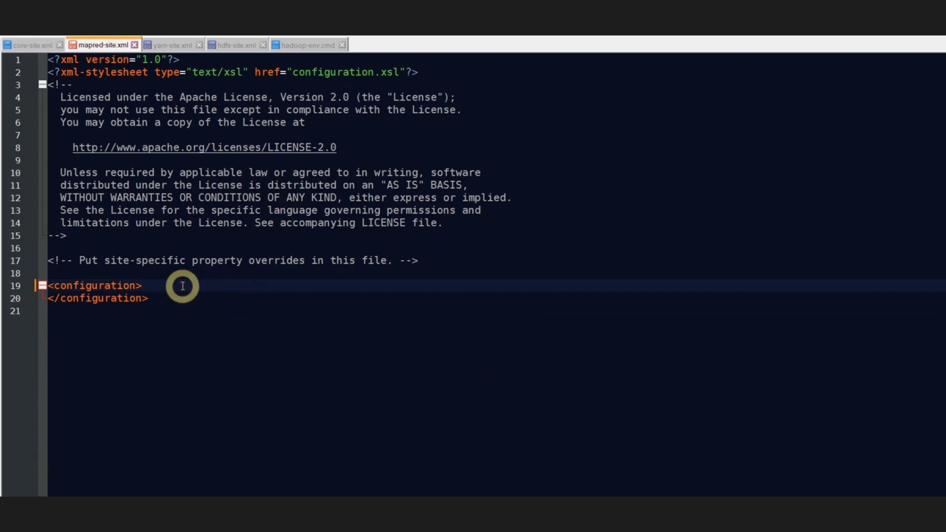
pyautogui.press('Return')
pyautogui.press('Return')
pyautogui.press('Up')
pyautogui.press('Return')
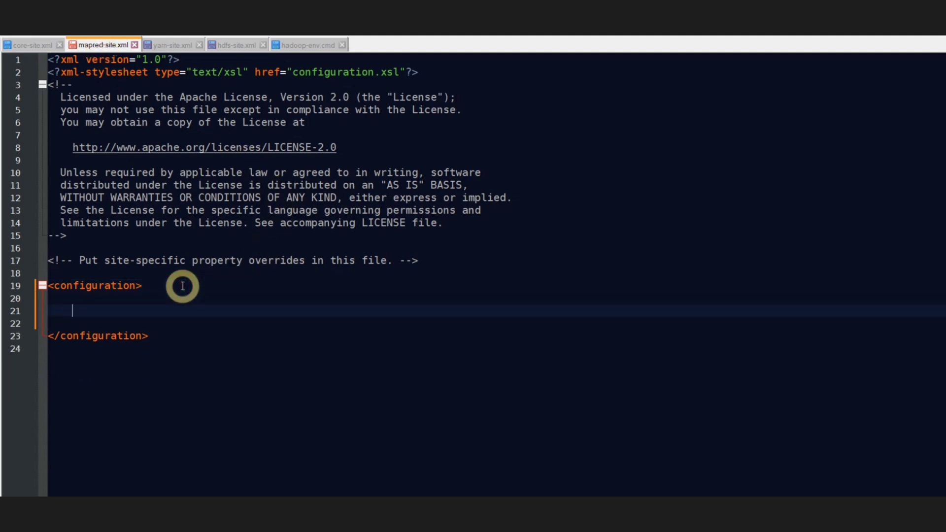
pyautogui.write('<property>         <name>mapreduce.framework.name</name>         <value>yarn</value>     </property>')
pyautogui.doubleClick(163, 323)
pyautogui.moveTo(162, 323); pyautogui.dragTo(266, 323)
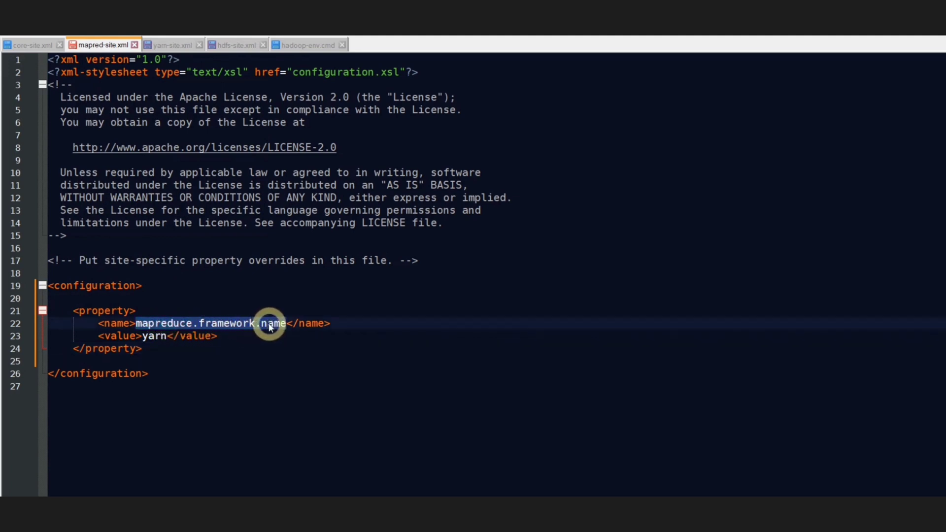
pyautogui.click(275, 334)
pyautogui.click(148, 337)
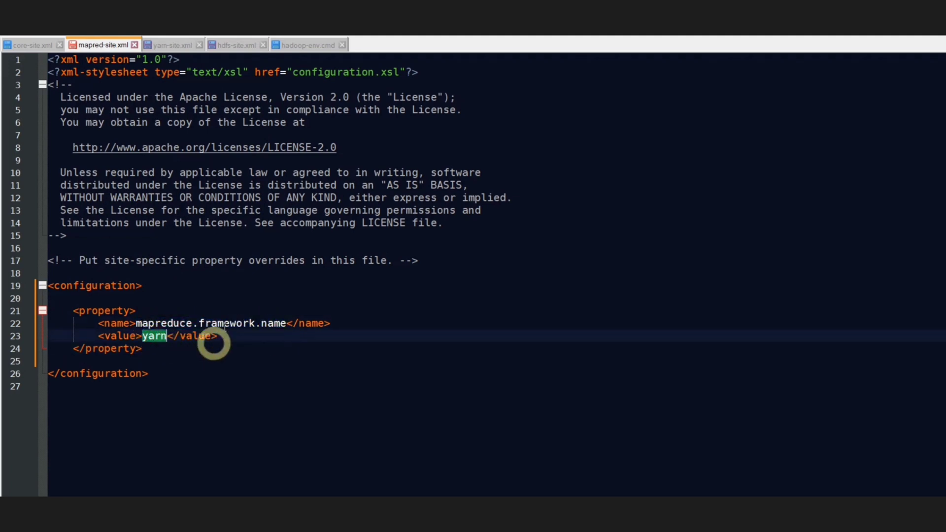
pyautogui.click(246, 348)
pyautogui.click(387, 368)
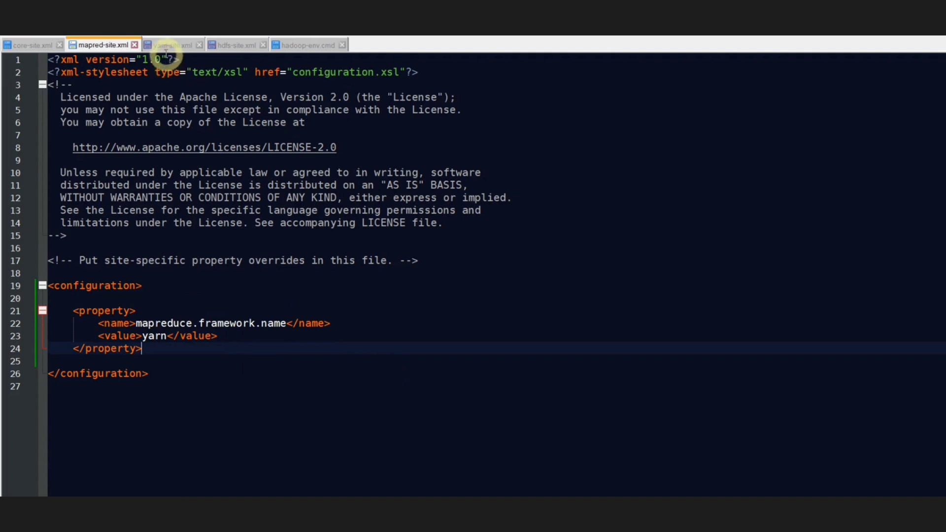
# - Add properties to yarn-site.xml's configuration: yarn.nodemanager.aux-services as mapreduce_shuffle, and yarn.nodemanager.auxservices.mapreduce.shuffle.class as org.apache.hadoop.mapred.ShuffleHandler
pyautogui.click(162, 47)
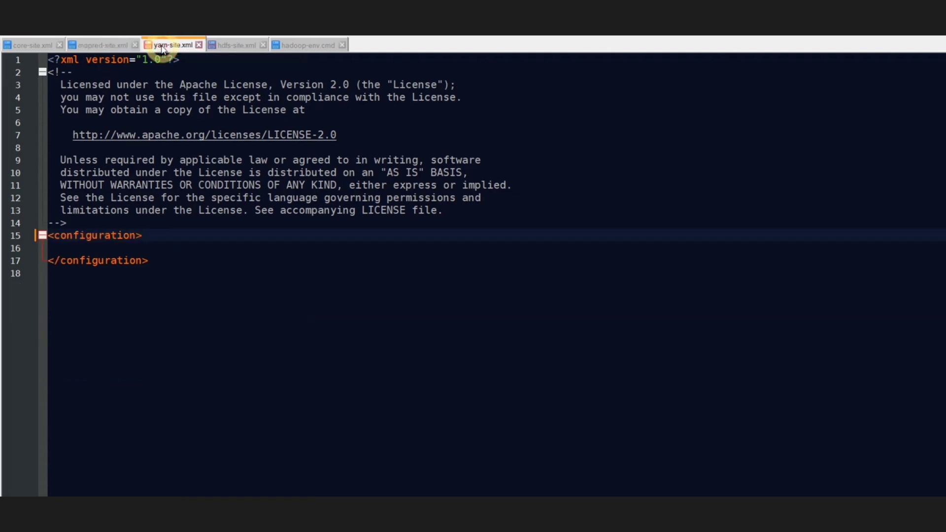
pyautogui.press('Return')
pyautogui.press('Return')
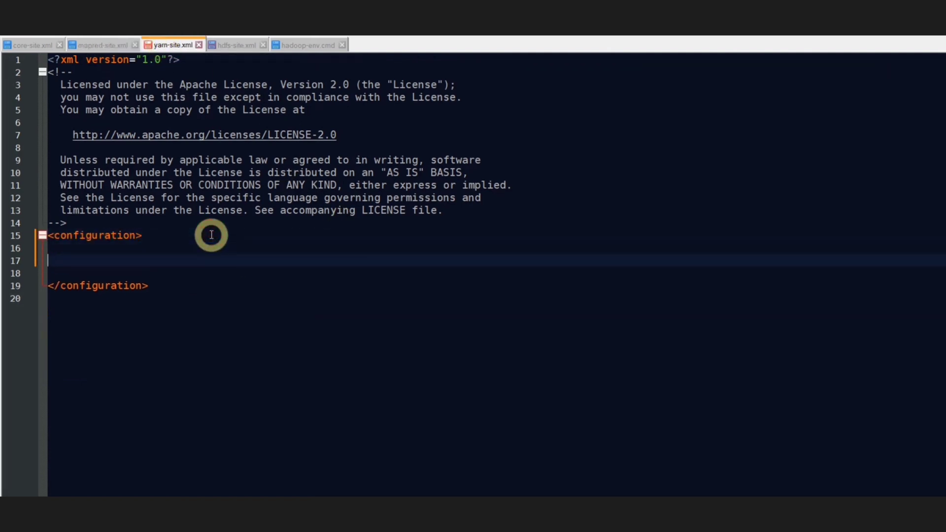
pyautogui.write('<property>     <name>yarn.nodemanager.aux-services</name>     <value>mapreduce_shuffle</value>   </property>   <property>     <name>yarn.nodemanager.auxservices.mapreduce.shuffle.class</name>     <value>org.apache.hadoop.mapred.ShuffleHandler</value>   </property>')
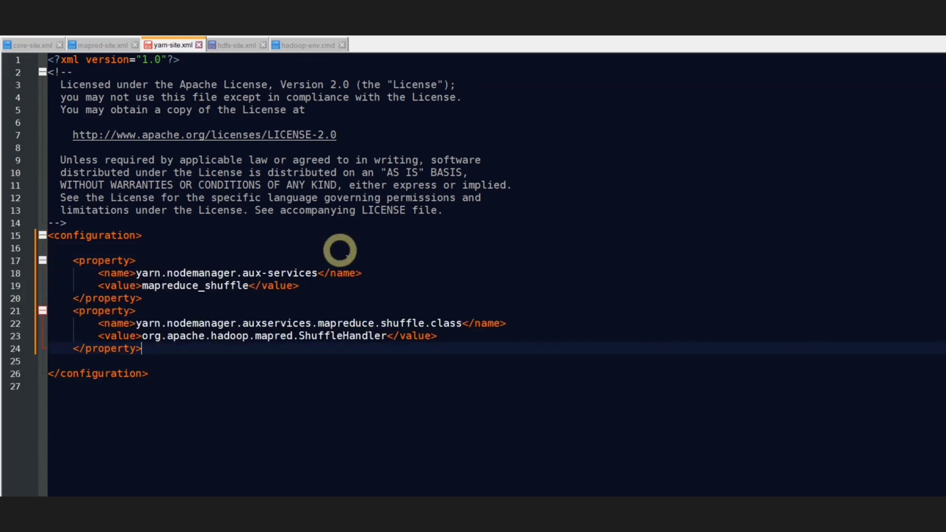
# - Check the names and values of both nodemanager properties in yarn-site.xml and save the file
pyautogui.doubleClick(148, 273)
pyautogui.moveTo(148, 273); pyautogui.dragTo(295, 275)
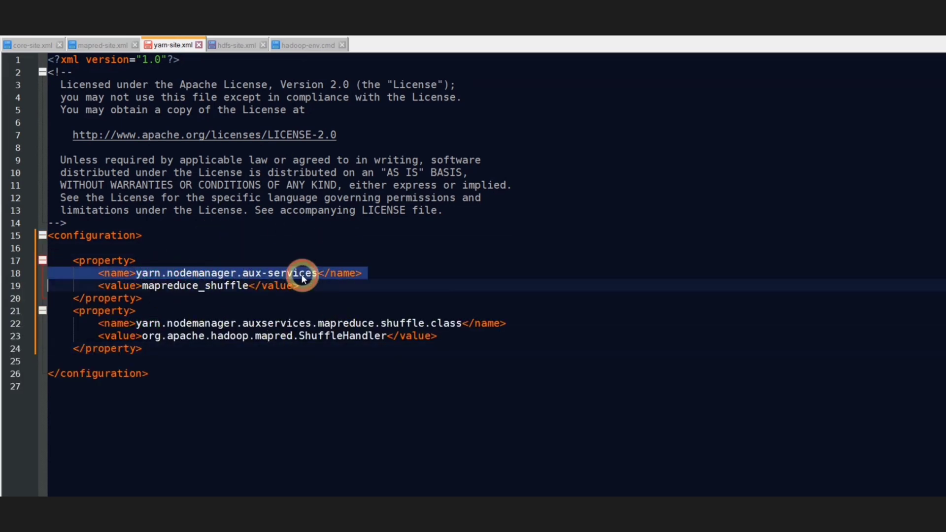
pyautogui.click(461, 286)
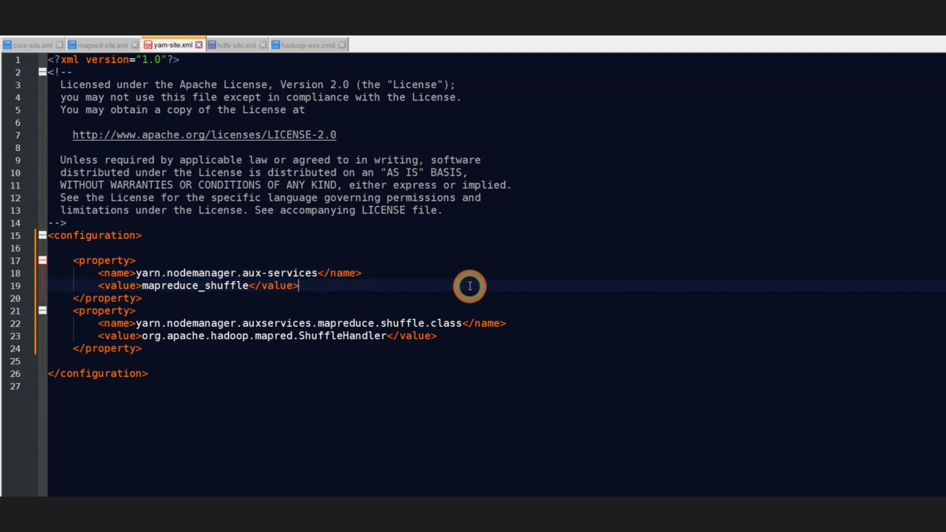
pyautogui.doubleClick(170, 286)
pyautogui.moveTo(148, 323); pyautogui.dragTo(432, 325)
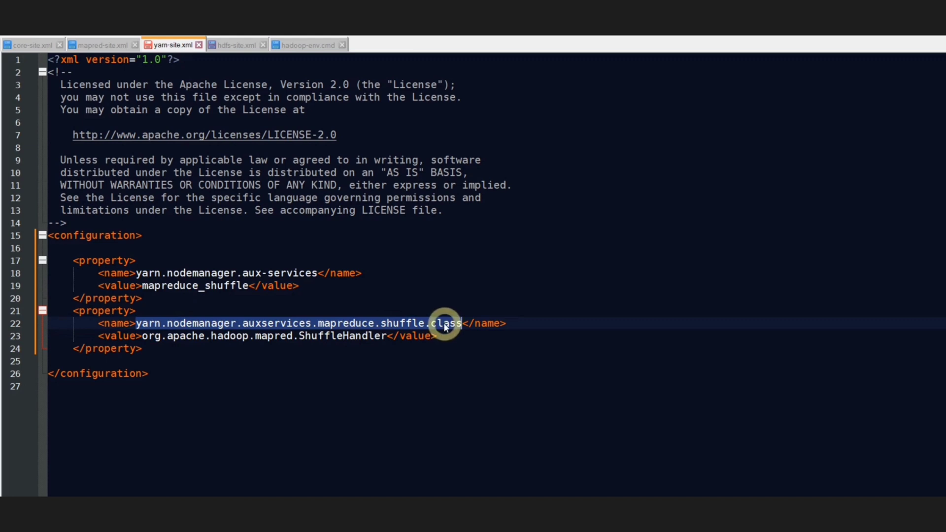
pyautogui.doubleClick(153, 336)
pyautogui.moveTo(152, 336); pyautogui.dragTo(331, 342)
pyautogui.tripleClick(331, 342)
pyautogui.click(480, 343)
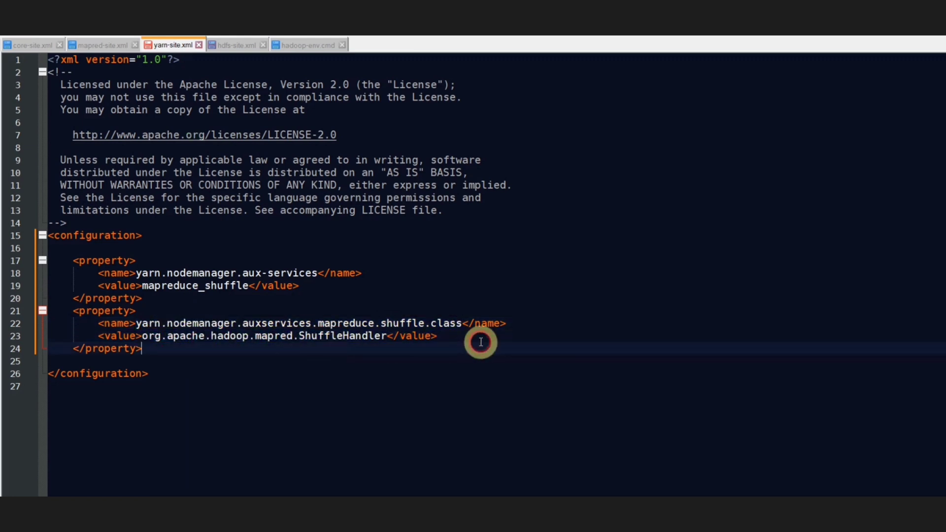
pyautogui.moveTo(74, 261); pyautogui.dragTo(172, 351)
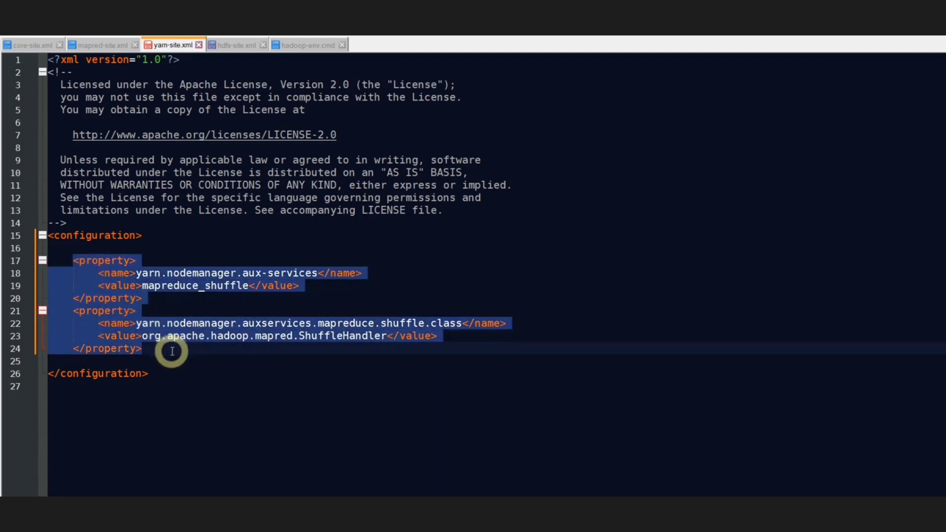
pyautogui.click(399, 316)
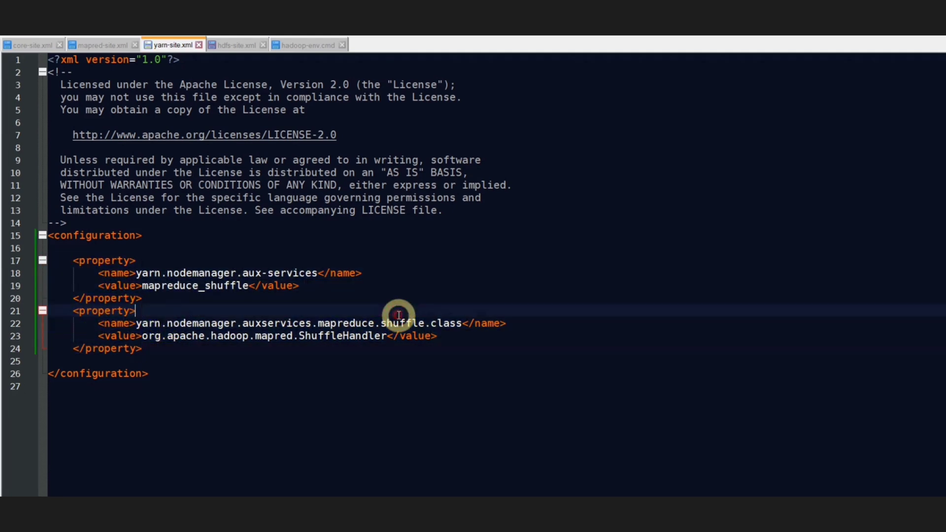
# - Switch to hdfs-site.xml and insert blank lines inside its configuration element
pyautogui.click(217, 45)
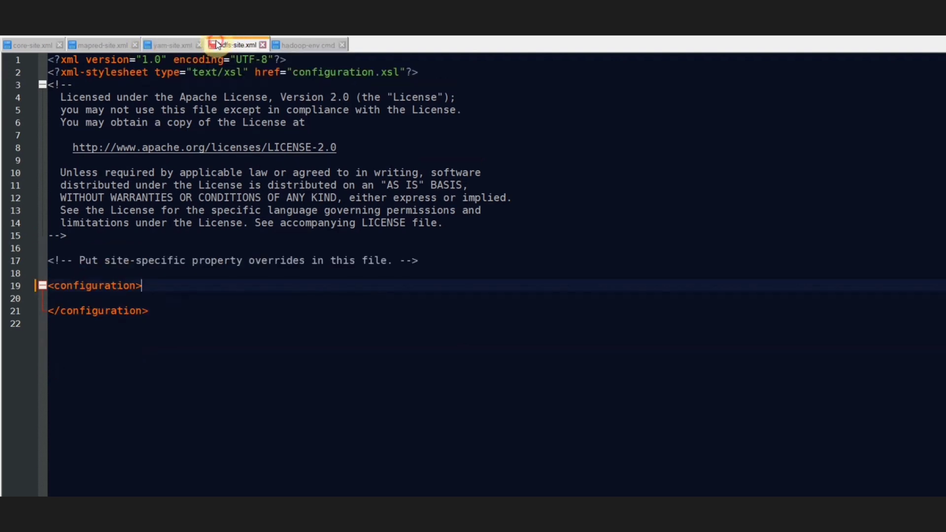
pyautogui.click(157, 294)
pyautogui.press('Return')
pyautogui.press('Return')
pyautogui.press('Up')
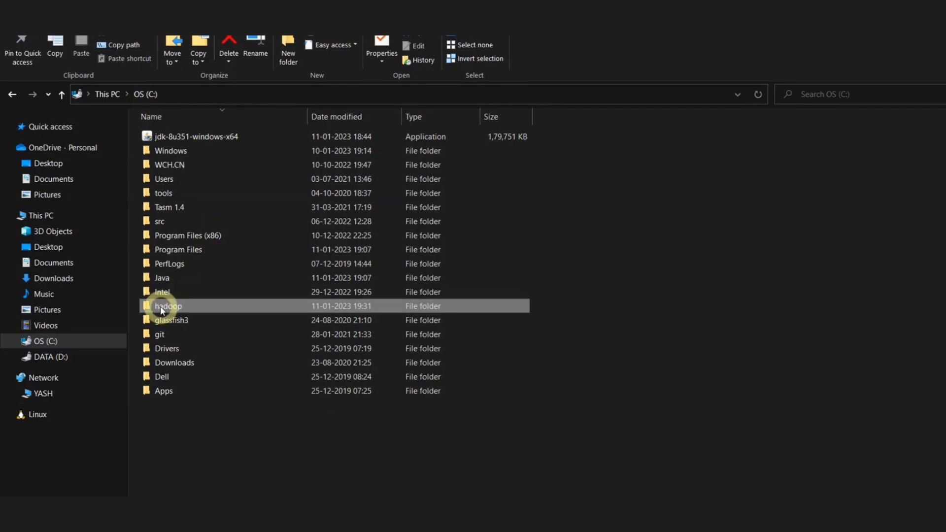
# - Create a folder named data inside C:\hadoop
pyautogui.doubleClick(158, 308)
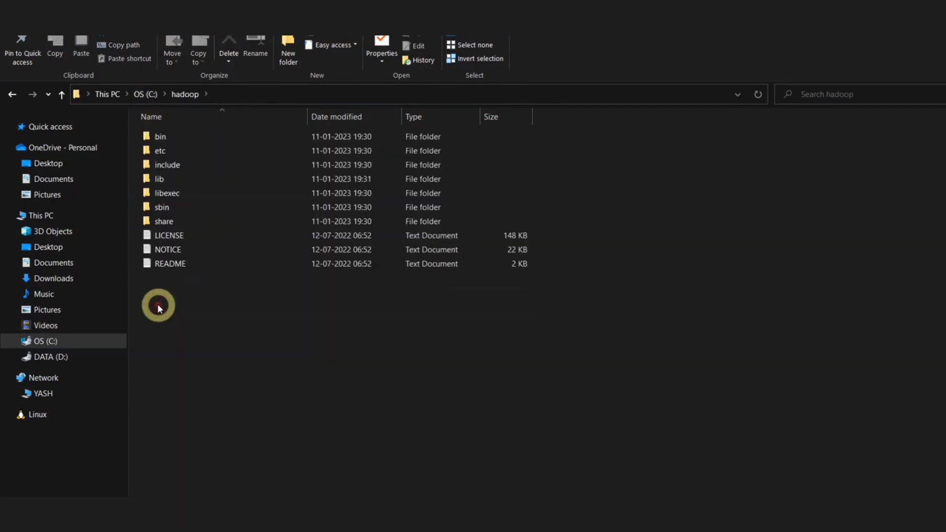
pyautogui.rightClick(244, 300)
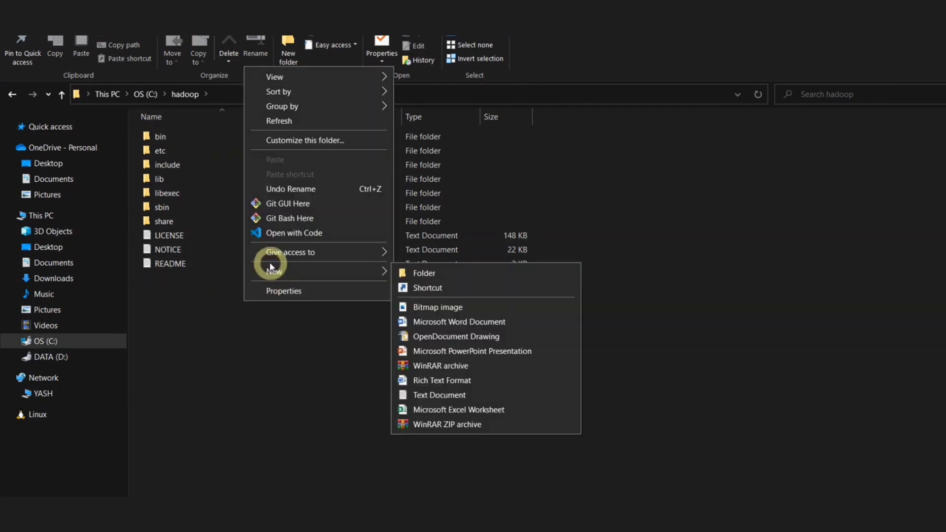
pyautogui.click(403, 270)
pyautogui.write('data')
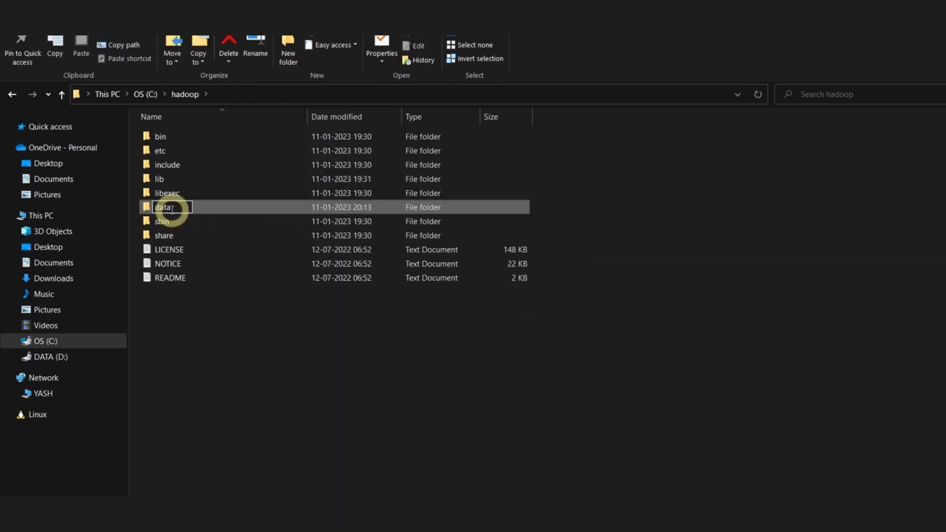
pyautogui.press('Return')
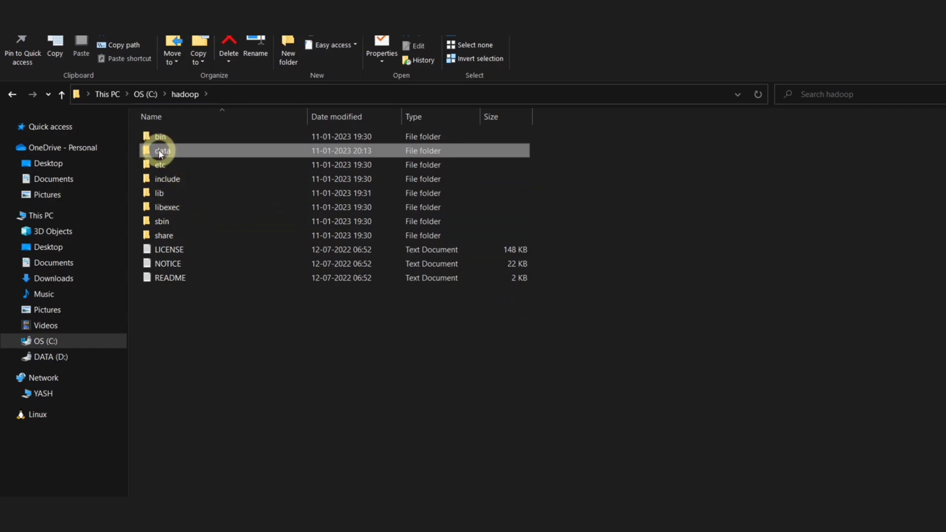
# - Create two subfolders named namenode and datanode inside C:\hadoop\data
pyautogui.doubleClick(161, 153)
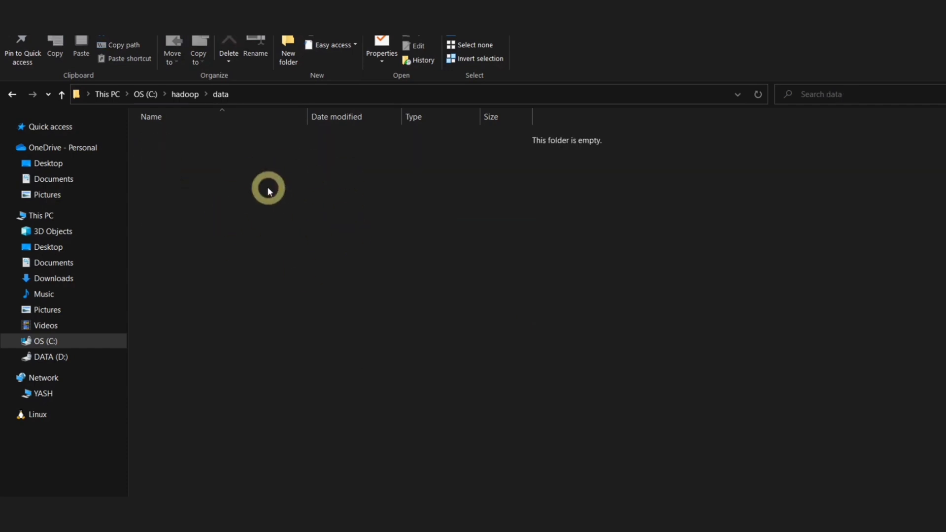
pyautogui.click(290, 55)
pyautogui.write('namenode')
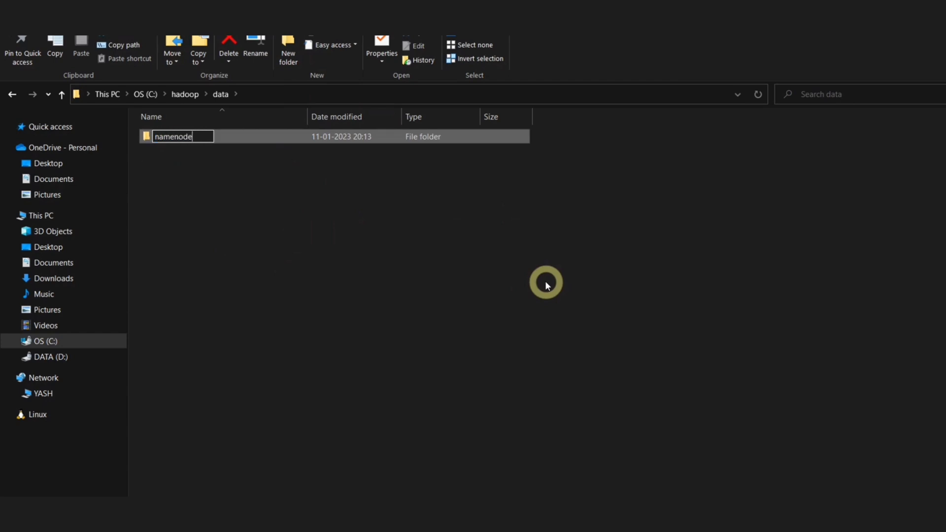
pyautogui.press('Return')
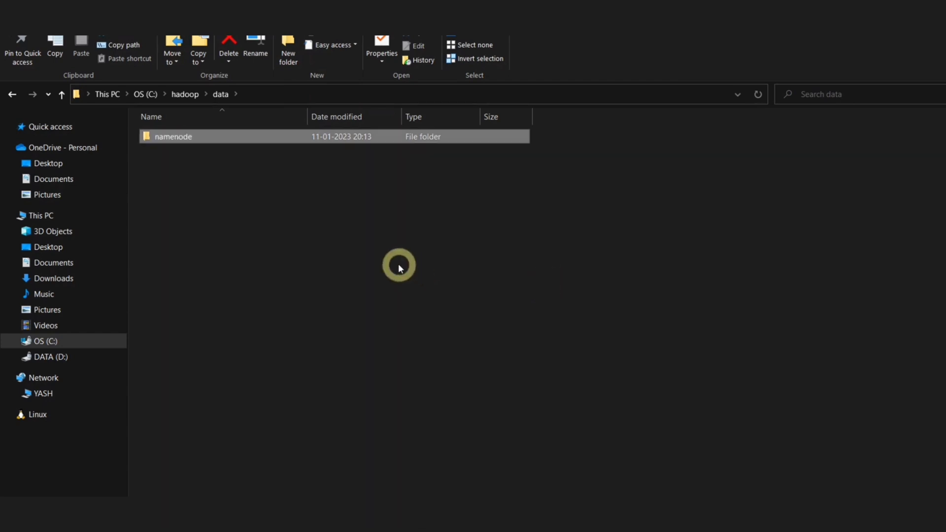
pyautogui.click(289, 49)
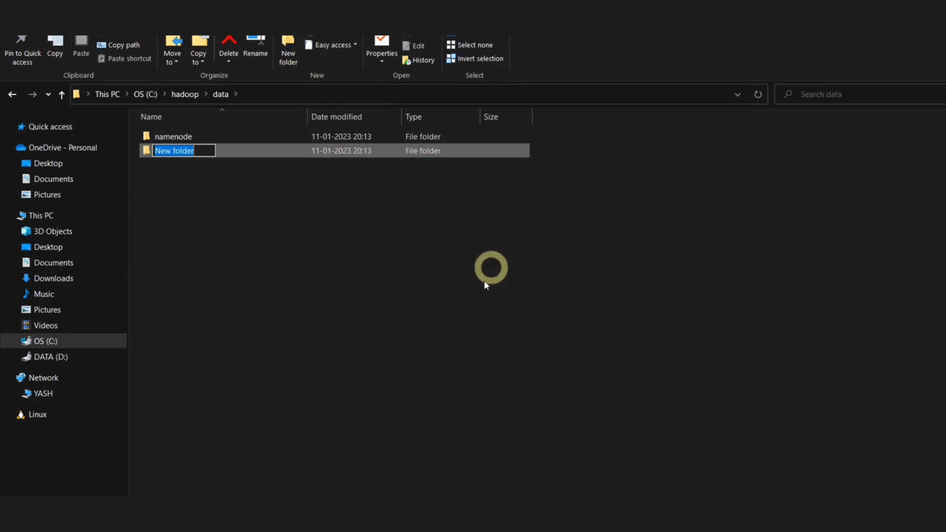
pyautogui.write('datanod')
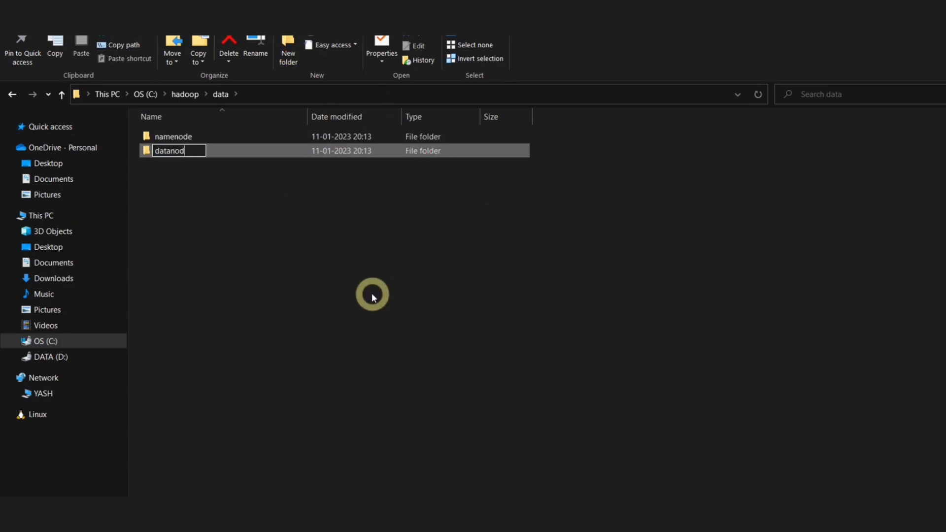
pyautogui.press('Return')
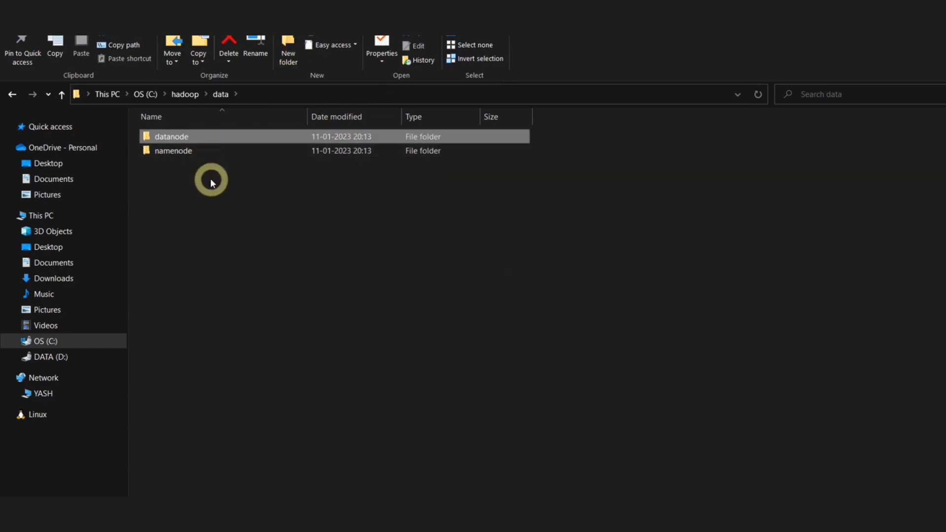
pyautogui.click(210, 182)
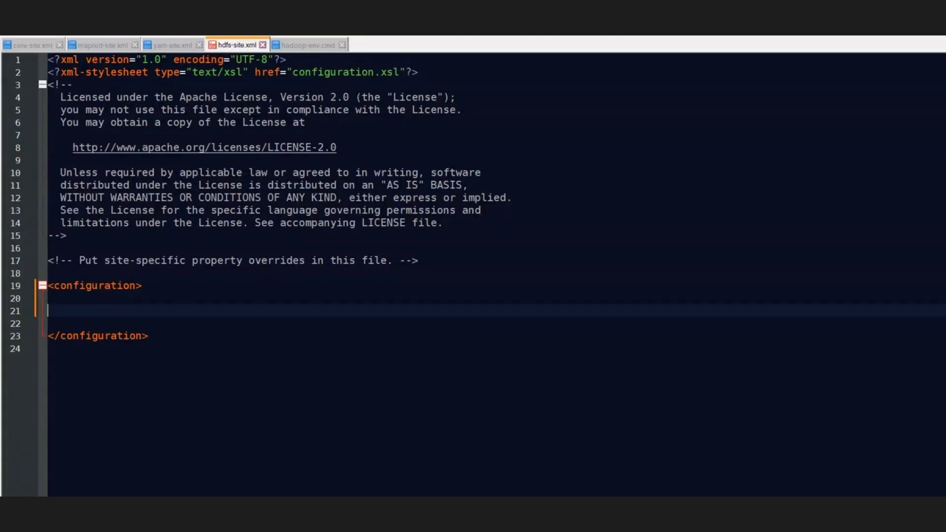
# - Add properties to hdfs-site.xml's configuration: dfs.replication with value 1, plus dfs.namenode.name.dir and dfs.datanode.data.dir with empty values
pyautogui.write('<property>   <name>dfs.replication</name>   <value>1</value> </property> <property>   <name>dfs.namenode.name.dir</name>   <value></value> </property> <property>   <name>dfs.datanode.data.dir</name>   <value></value> </property>')
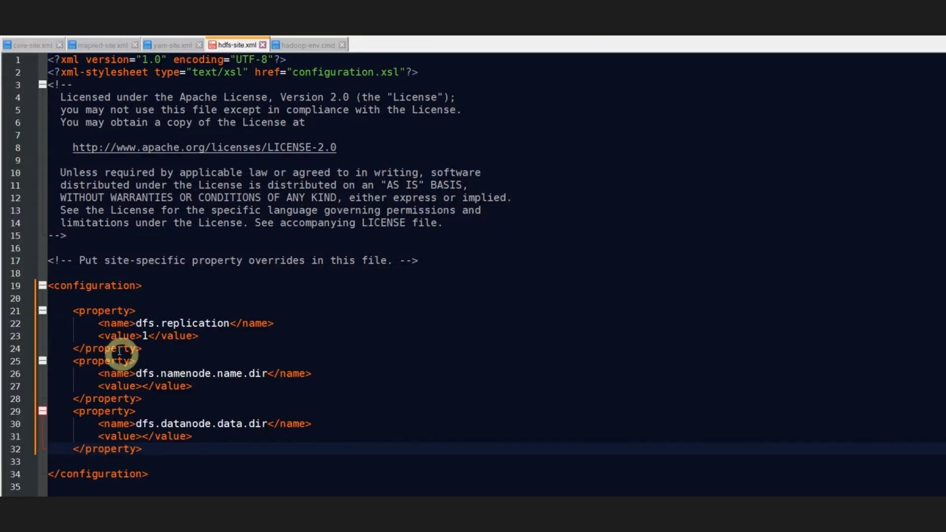
pyautogui.moveTo(74, 311); pyautogui.dragTo(238, 444)
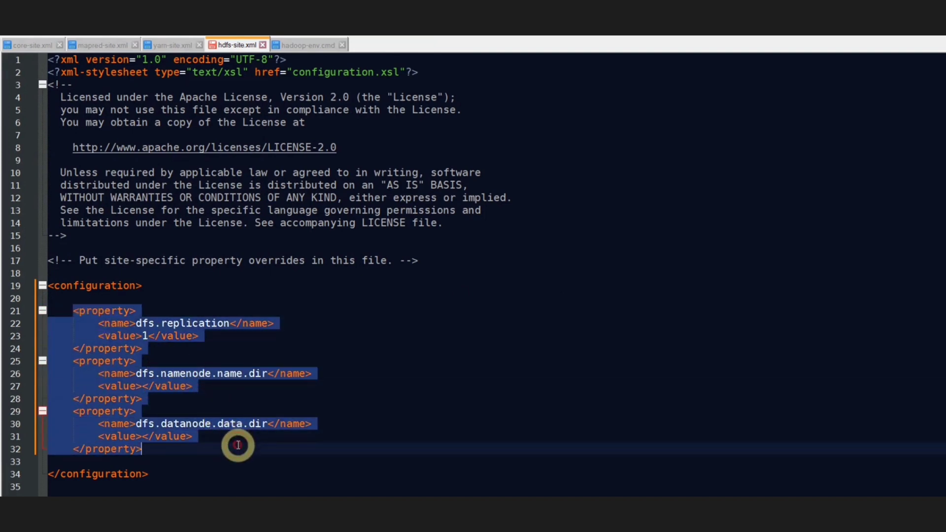
pyautogui.click(344, 412)
# - Copy the namenode folder's path and set it as the dfs.namenode.name.dir value, C:\hadoop\data\namenode
pyautogui.click(141, 387)
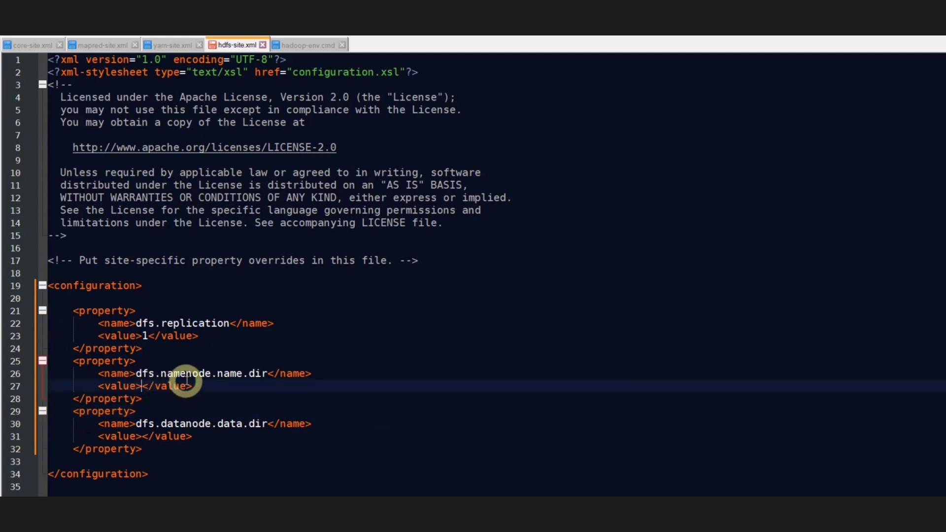
pyautogui.hotkey('alt', 'Tab')
pyautogui.doubleClick(184, 158)
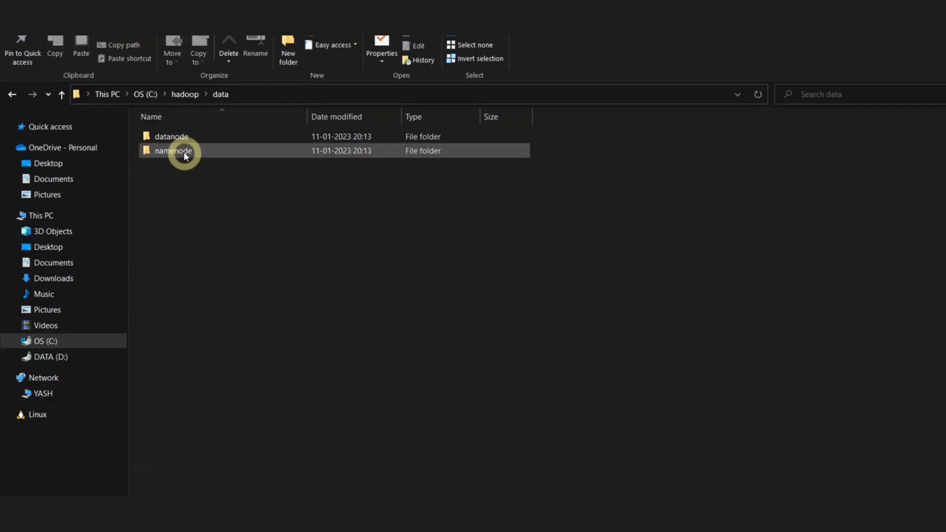
pyautogui.click(366, 94)
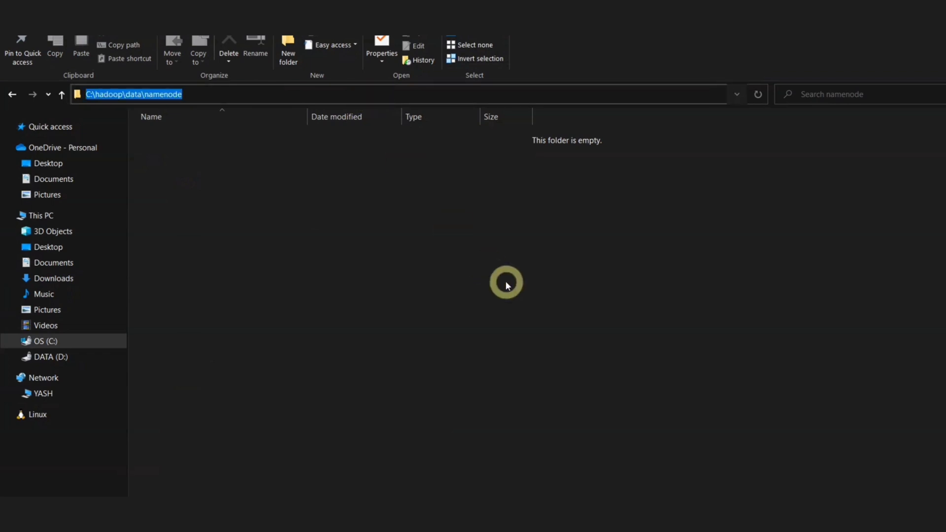
pyautogui.hotkey('ctrl', 'c')
pyautogui.hotkey('alt', 'Tab')
pyautogui.click(142, 385)
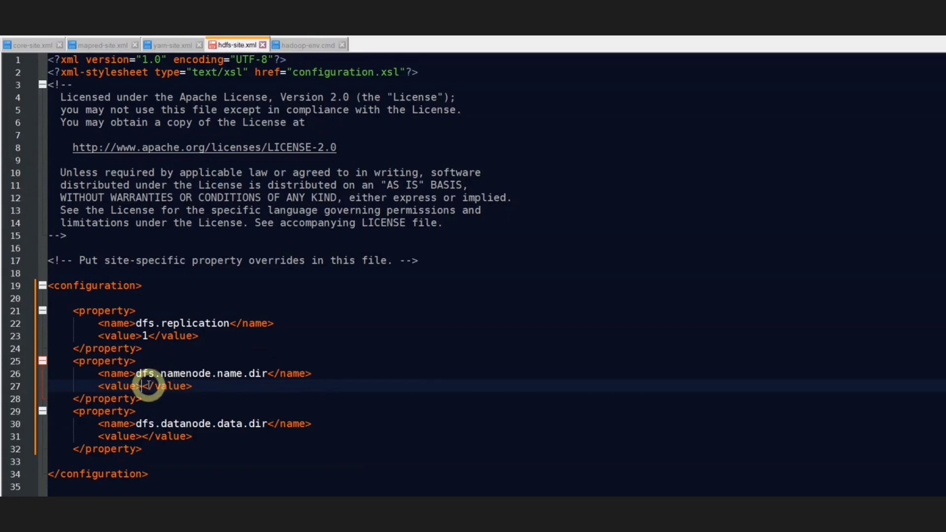
pyautogui.hotkey('ctrl', 'v')
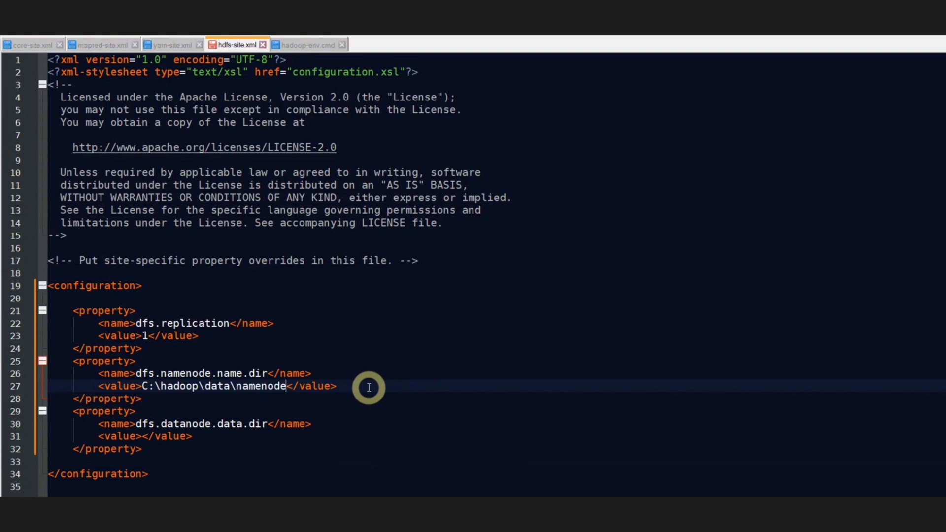
# - Set the dfs.datanode.data.dir value to C:\hadoop\data\datanode by reusing the copied path with the last folder name replaced
pyautogui.click(142, 435)
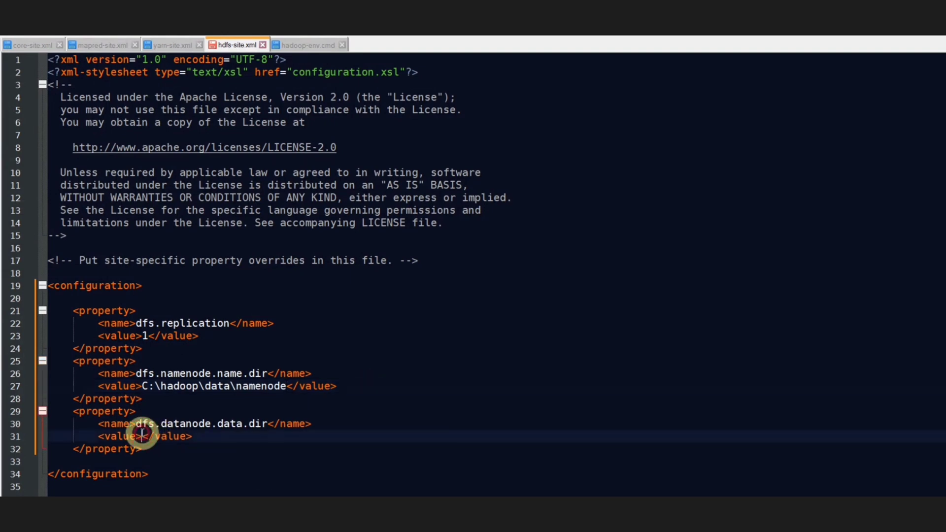
pyautogui.hotkey('ctrl', 'v')
pyautogui.click(244, 436)
pyautogui.doubleClick(244, 436)
pyautogui.write('datanod')
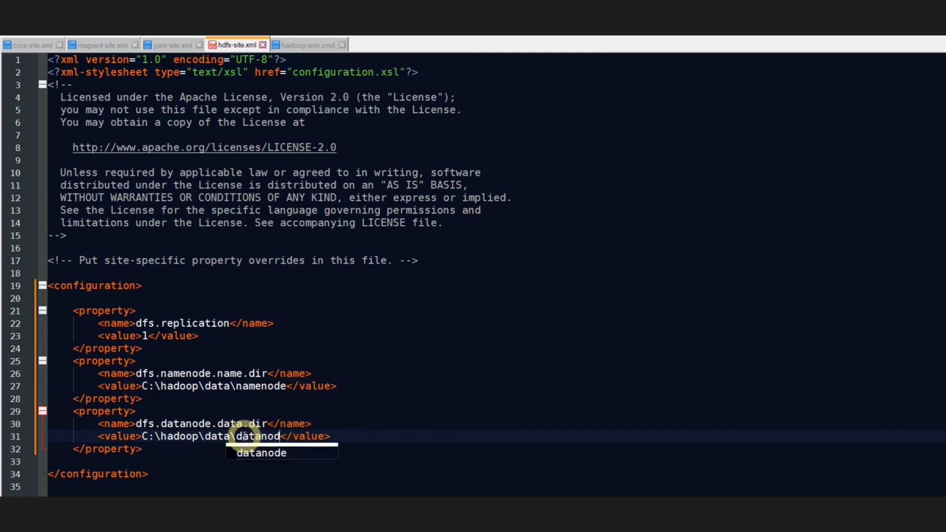
pyautogui.click(386, 446)
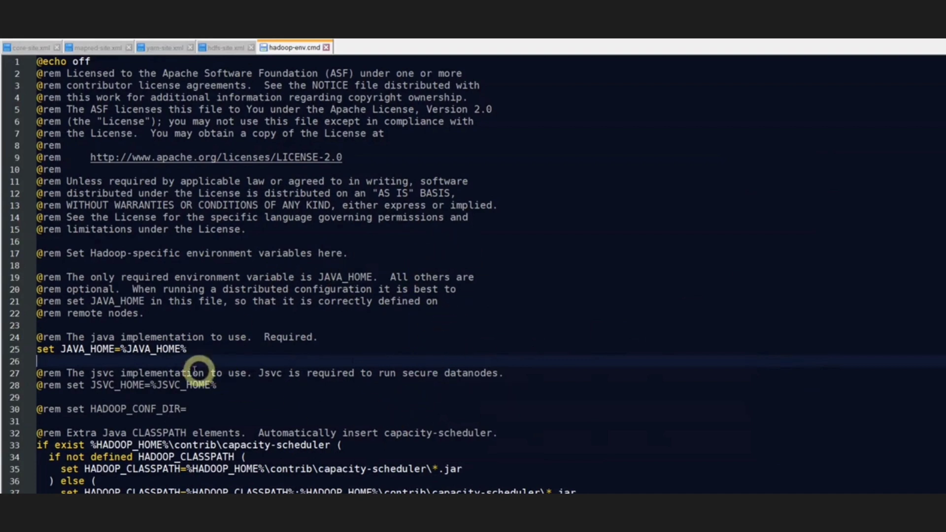
# - Replace the JAVA_HOME value in hadoop-env.cmd with the path copied from the JDK folder, C:\Java\jdk1.8.0_351
pyautogui.moveTo(186, 350); pyautogui.dragTo(123, 350)
pyautogui.press('BackSpace')
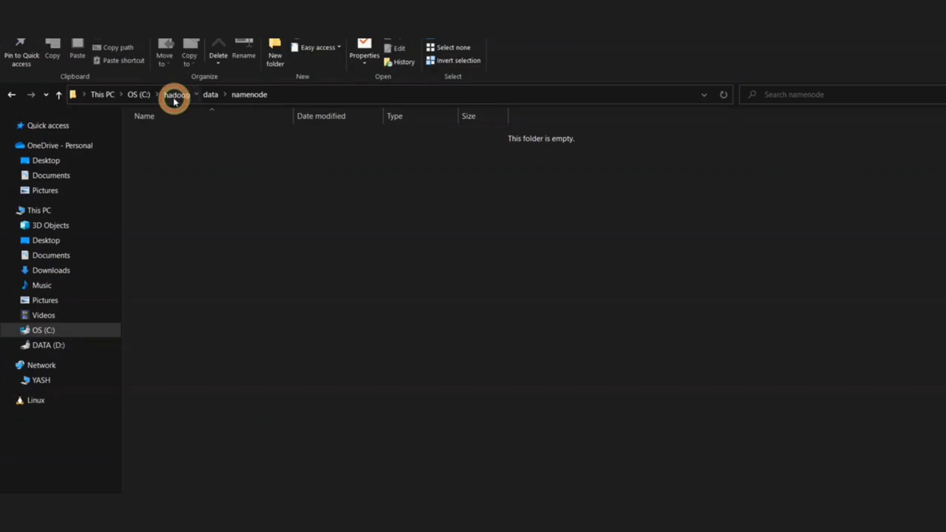
pyautogui.click(175, 96)
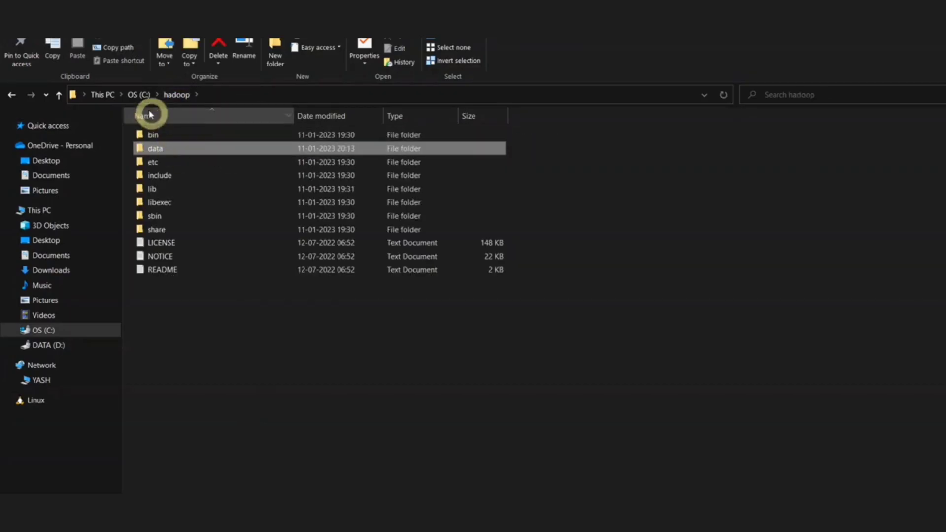
pyautogui.click(144, 96)
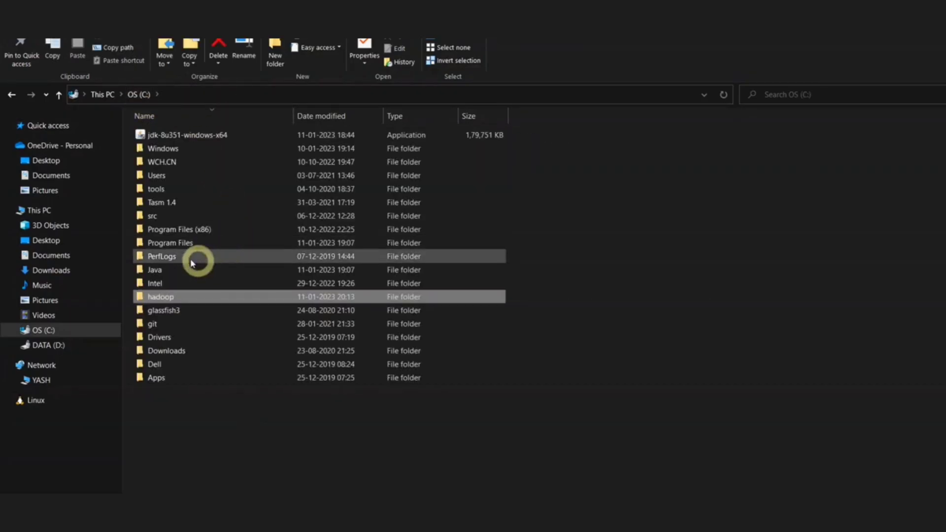
pyautogui.click(152, 271)
pyautogui.doubleClick(153, 271)
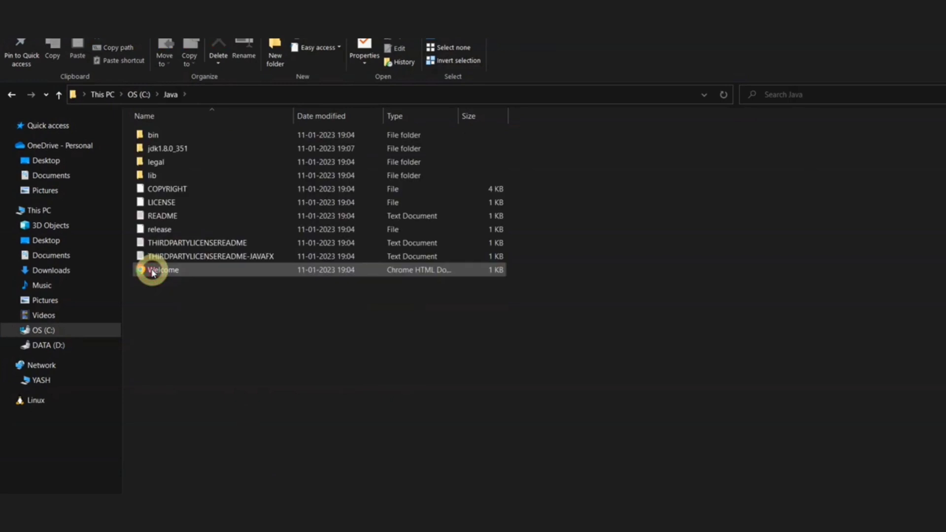
pyautogui.click(168, 150)
pyautogui.doubleClick(167, 150)
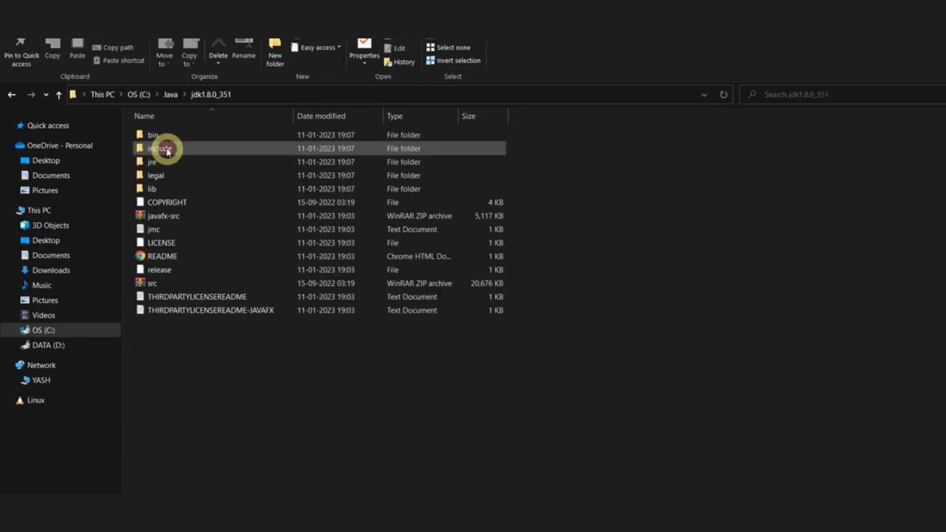
pyautogui.click(252, 96)
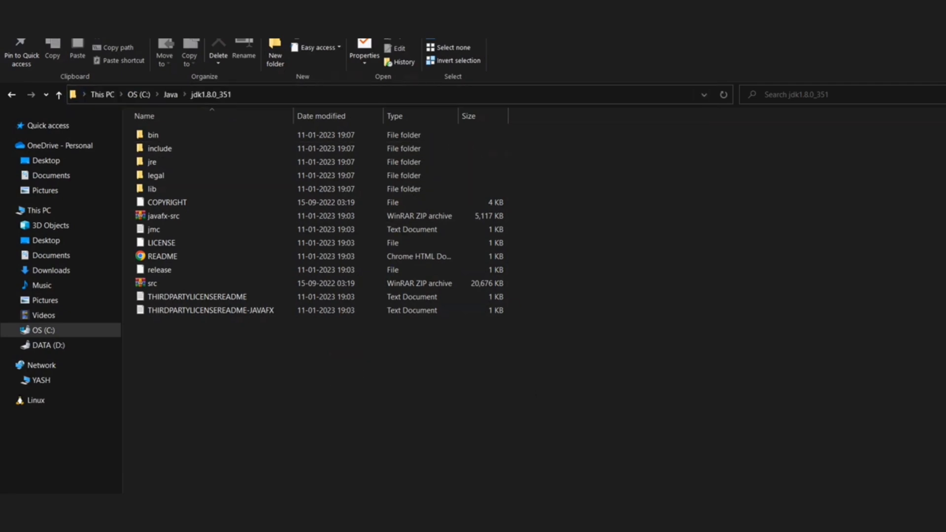
pyautogui.hotkey('alt', 'Tab')
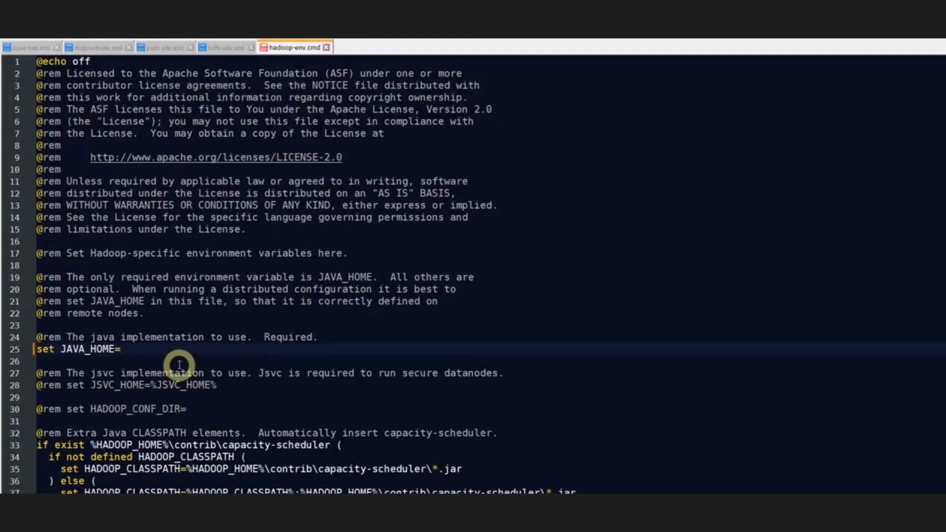
pyautogui.hotkey('ctrl', 'v')
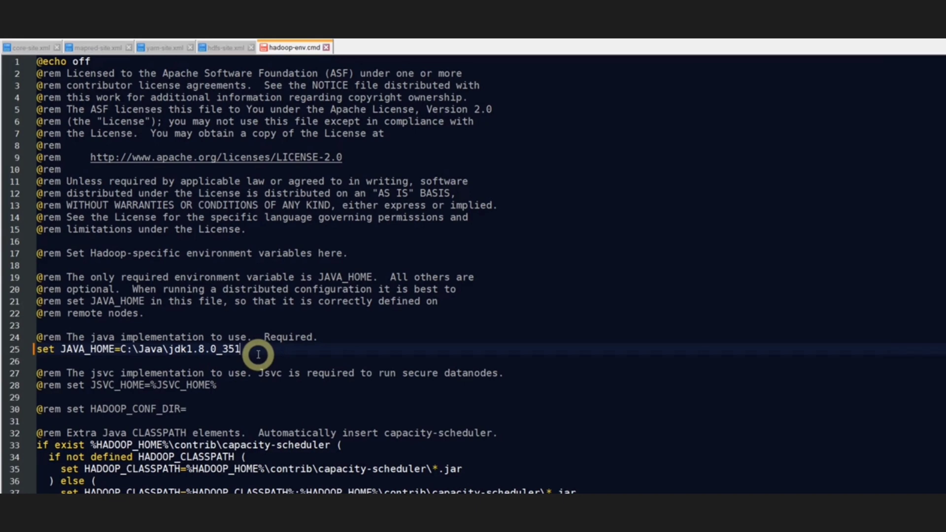
# - Open the environment variables and start a new user variable named HADOOP_HOME
pyautogui.hotkey('alt', 'Tab')
pyautogui.click(268, 282)
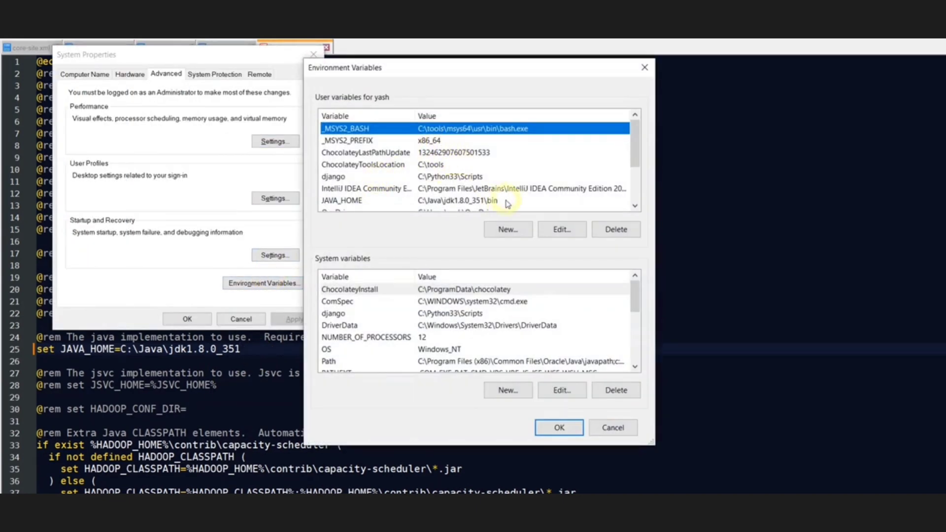
pyautogui.click(513, 228)
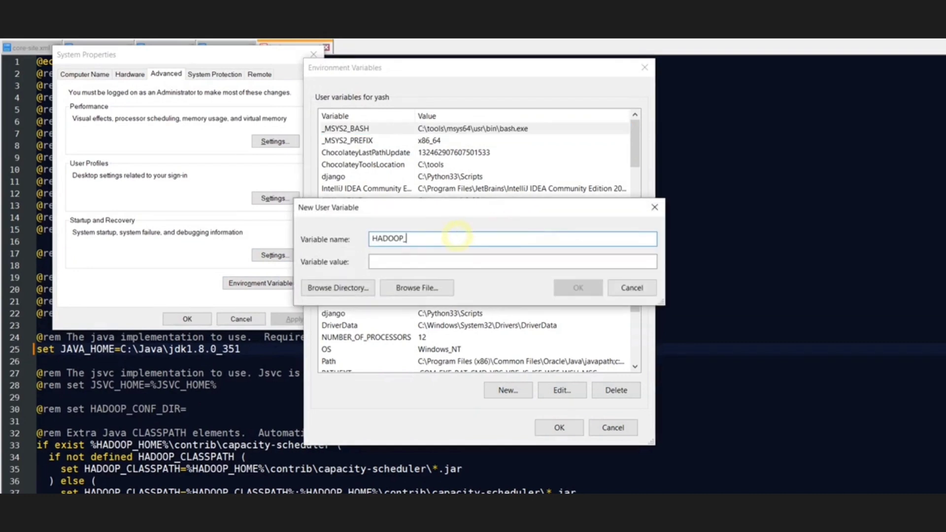
pyautogui.press('Tab')
pyautogui.click(387, 257)
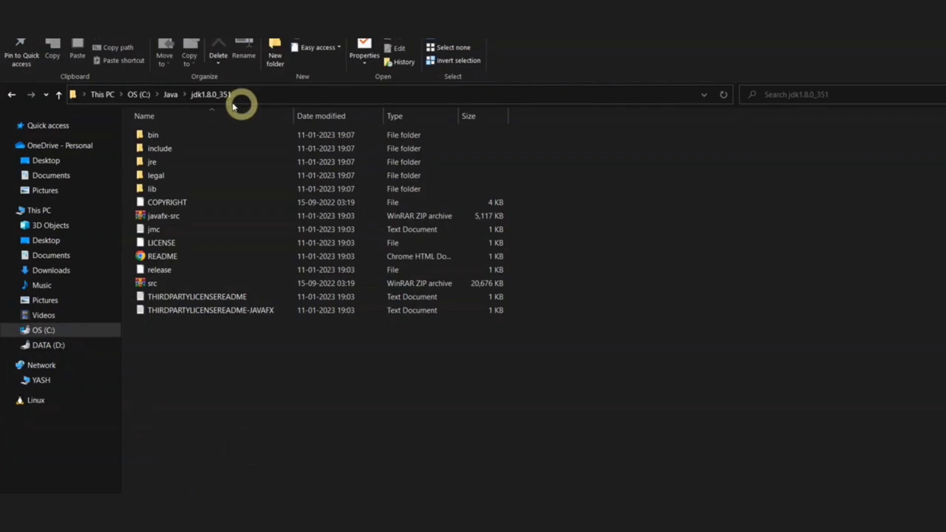
# - Copy the path of Hadoop's bin folder and save it as the HADOOP_HOME value, C:\hadoop\bin
pyautogui.click(142, 95)
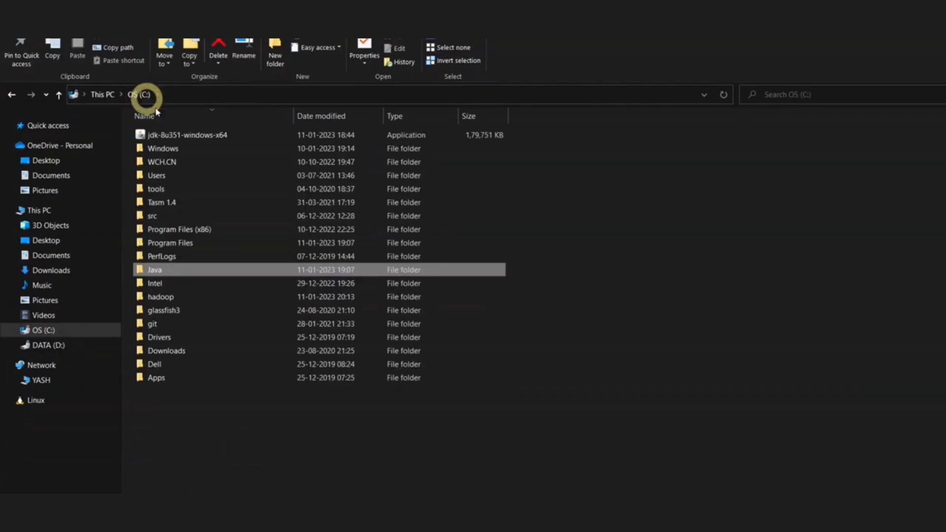
pyautogui.doubleClick(164, 298)
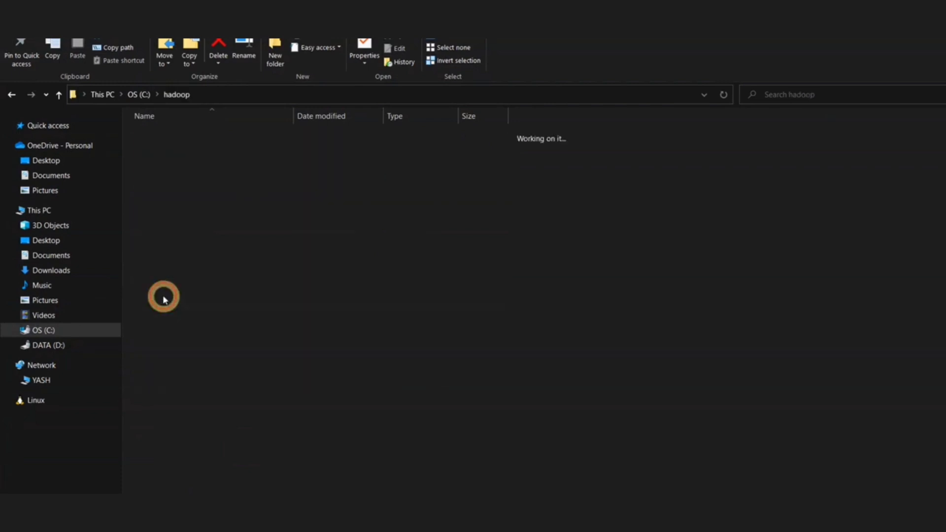
pyautogui.click(153, 137)
pyautogui.doubleClick(153, 136)
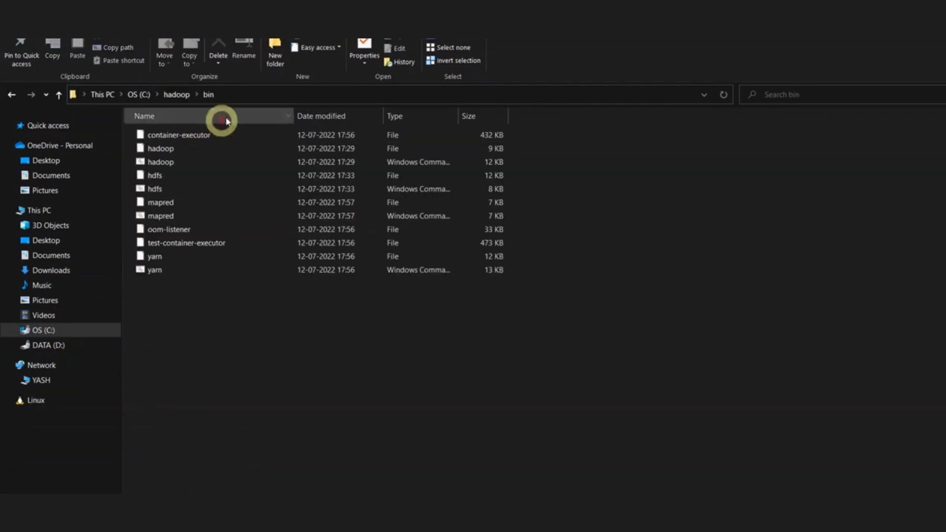
pyautogui.click(243, 95)
pyautogui.hotkey('ctrl', 'c')
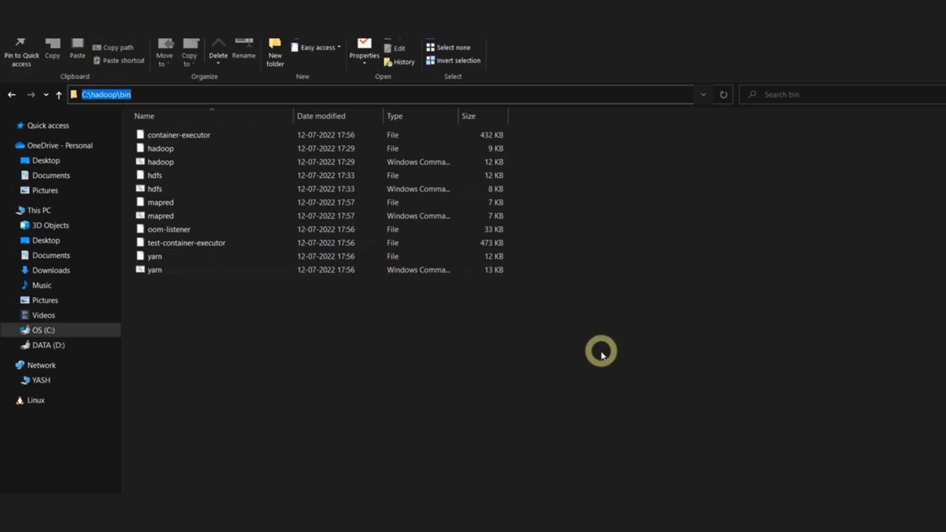
pyautogui.press('Escape')
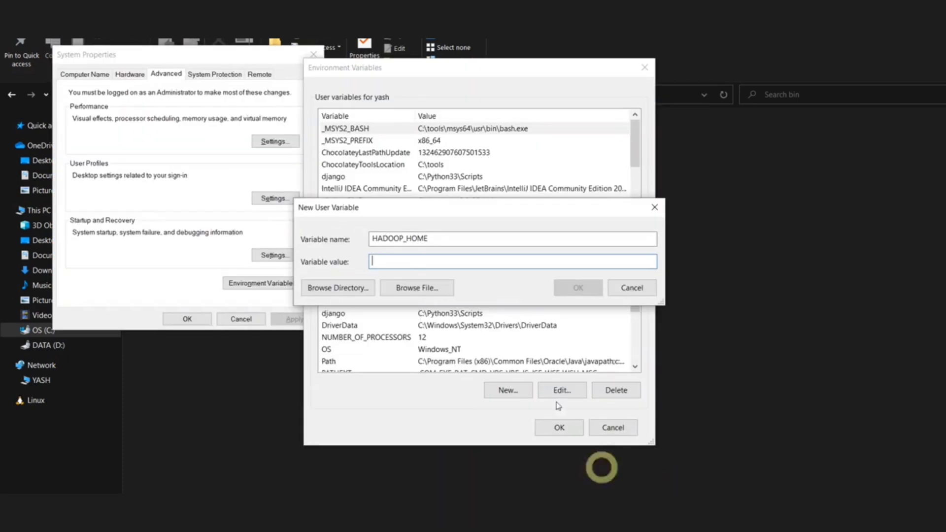
pyautogui.click(404, 260)
pyautogui.hotkey('ctrl', 'v')
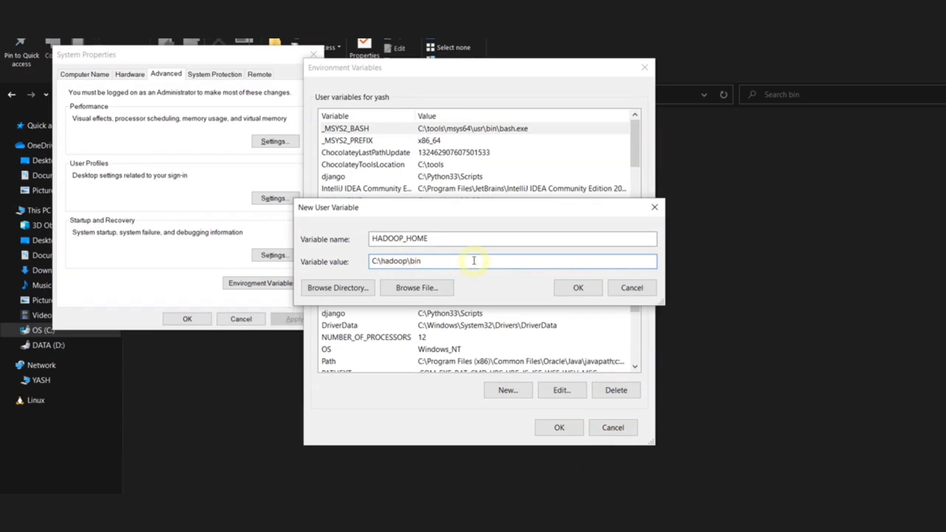
pyautogui.click(579, 287)
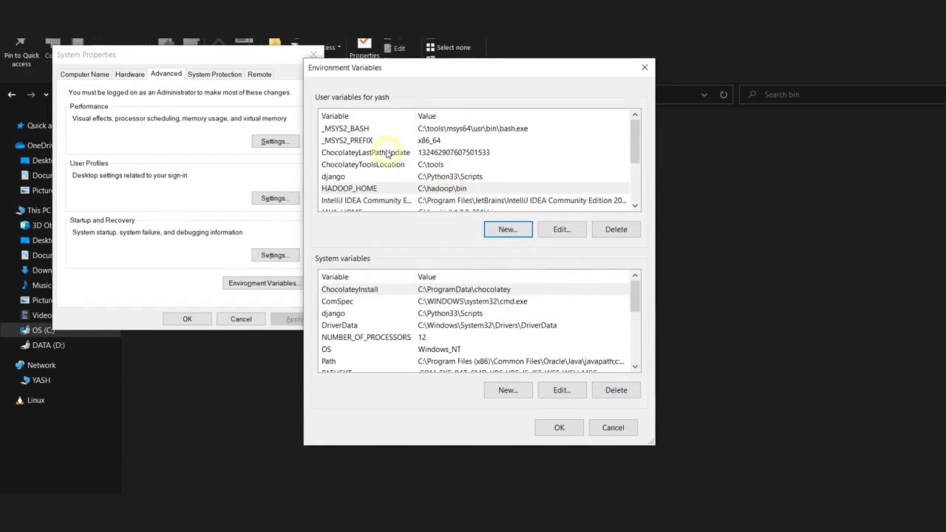
# - Add the copied path C:\hadoop\bin as a new entry in the system Path variable
pyautogui.scroll(-2, 388, 153)
pyautogui.scroll(2, 388, 154)
pyautogui.scroll(-4, 374, 315)
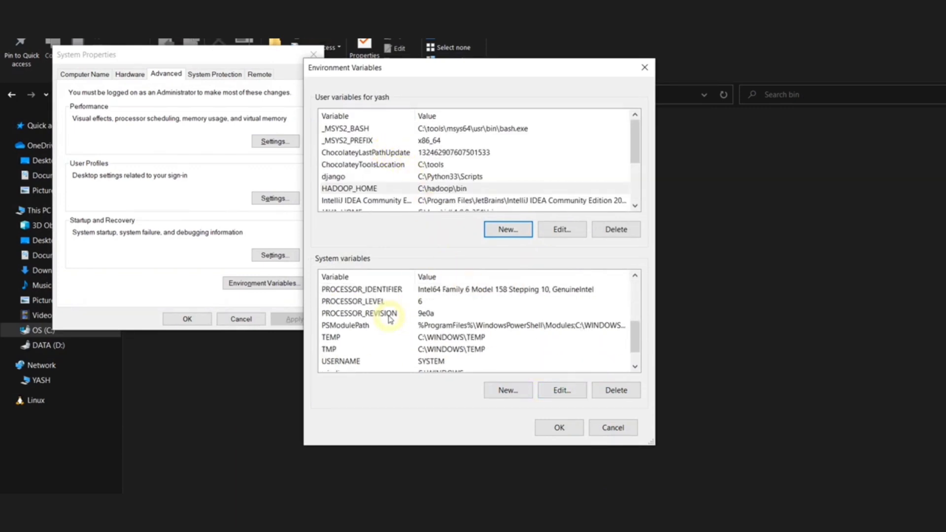
pyautogui.scroll(3, 351, 319)
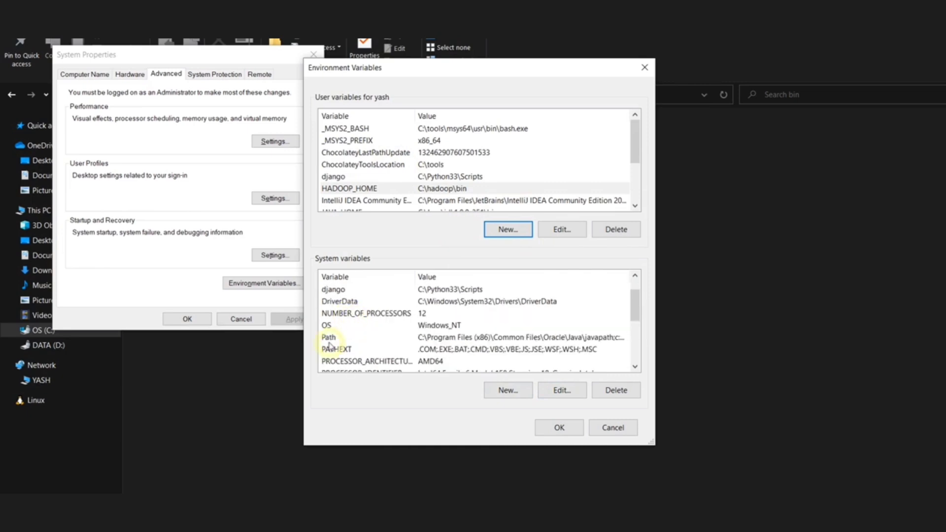
pyautogui.click(328, 339)
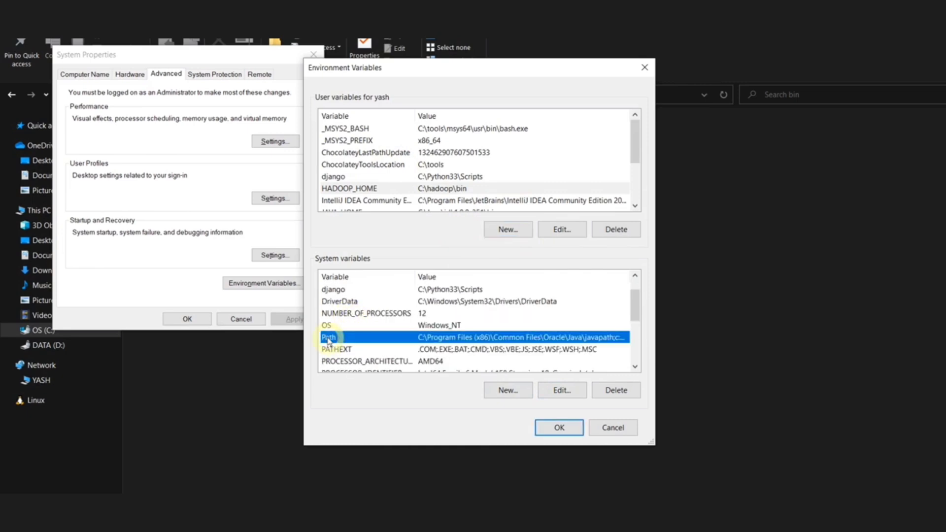
pyautogui.click(558, 393)
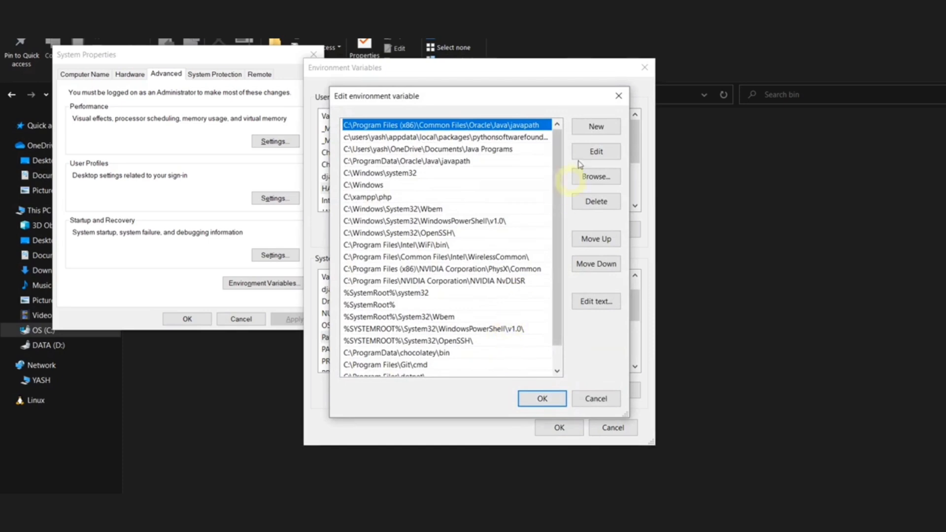
pyautogui.click(591, 128)
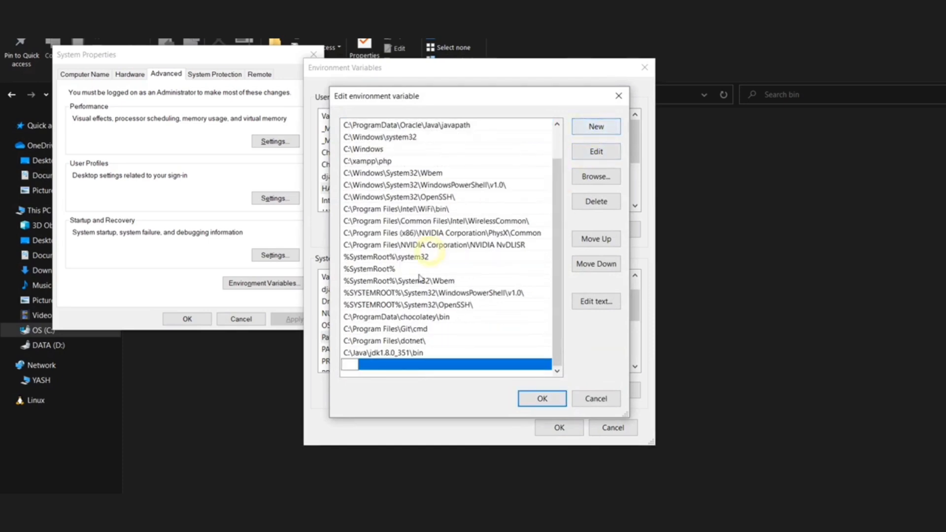
pyautogui.hotkey('ctrl', 'v')
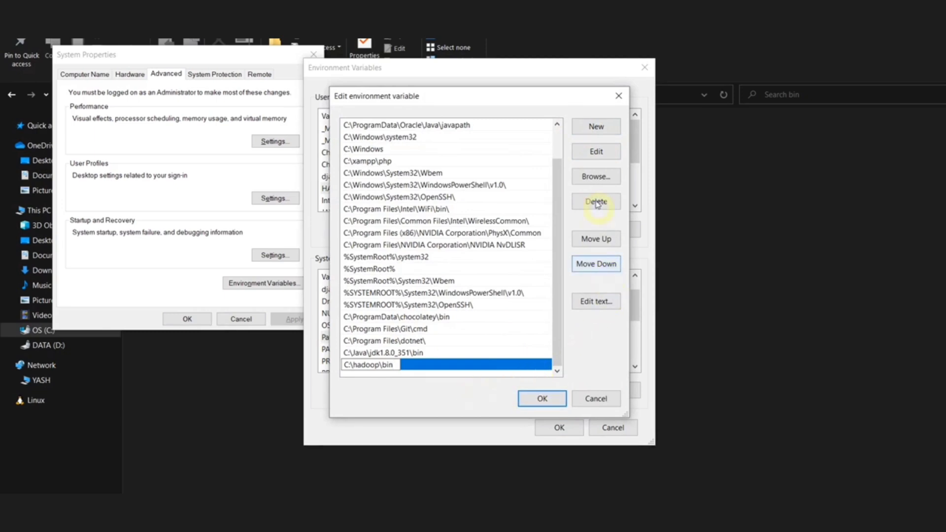
# - Copy the path of Hadoop's sbin folder and add C:\hadoop\sbin as another entry in the system Path variable
pyautogui.click(592, 128)
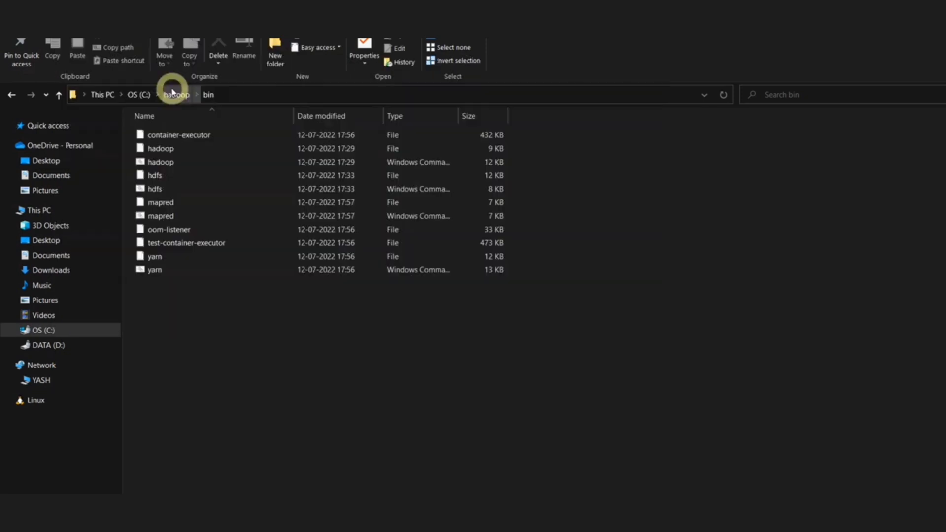
pyautogui.click(173, 94)
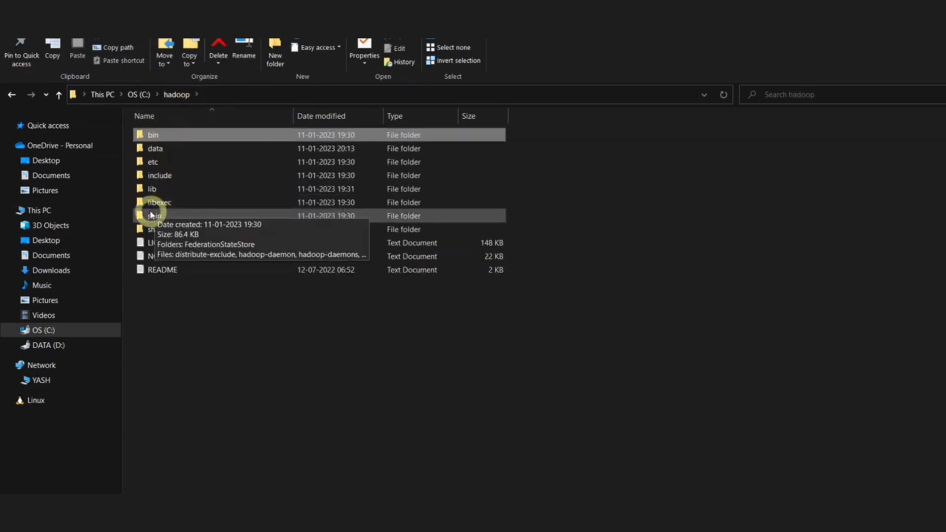
pyautogui.doubleClick(154, 215)
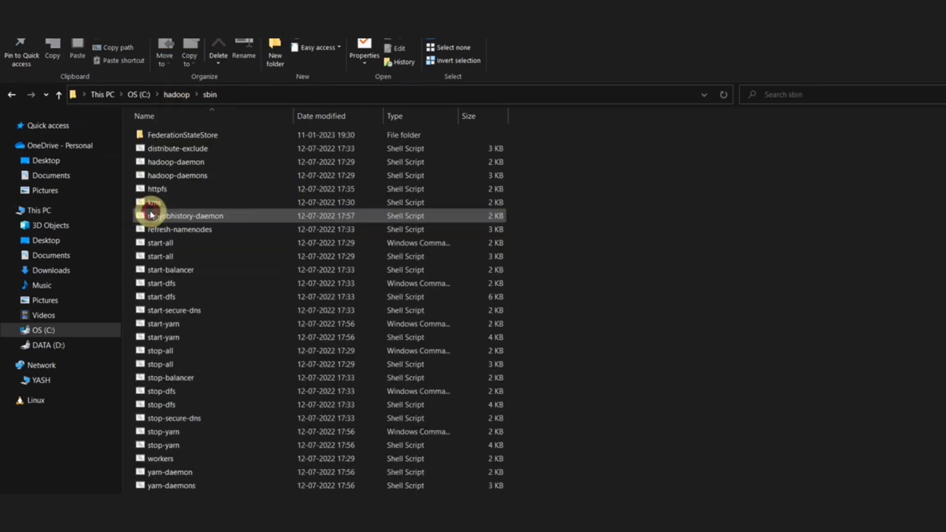
pyautogui.click(263, 100)
pyautogui.hotkey('ctrl', 'c')
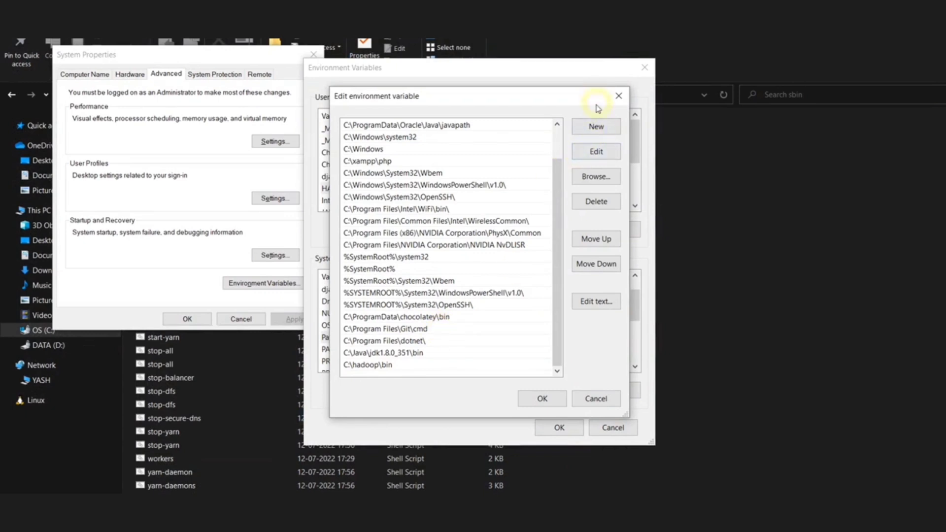
pyautogui.click(596, 127)
pyautogui.hotkey('ctrl', 'v')
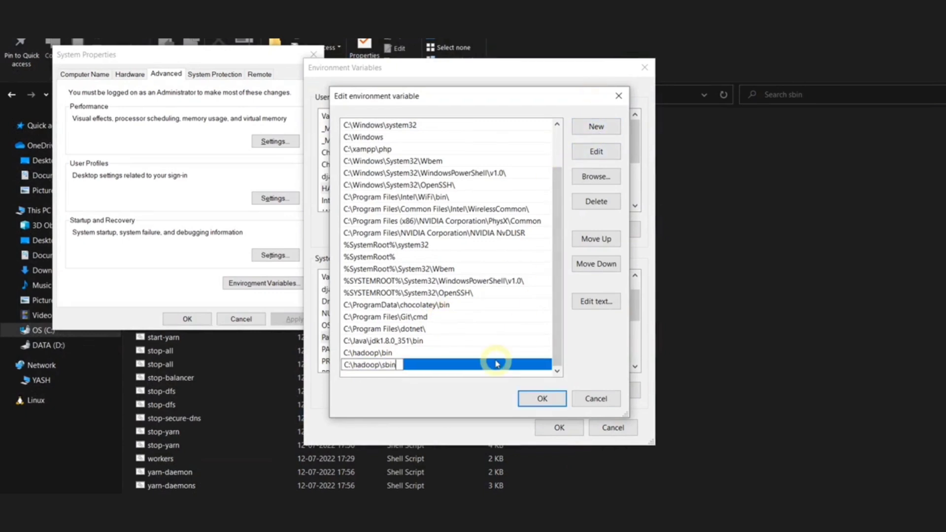
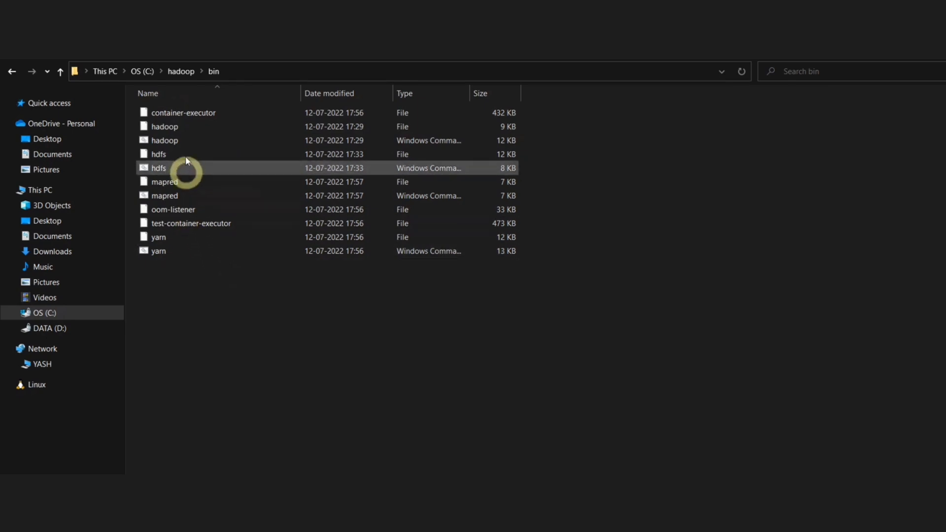
# - Paste the 3.3.0 Configuration Files ZIP archive into C:\hadoop and extract it there
pyautogui.click(182, 71)
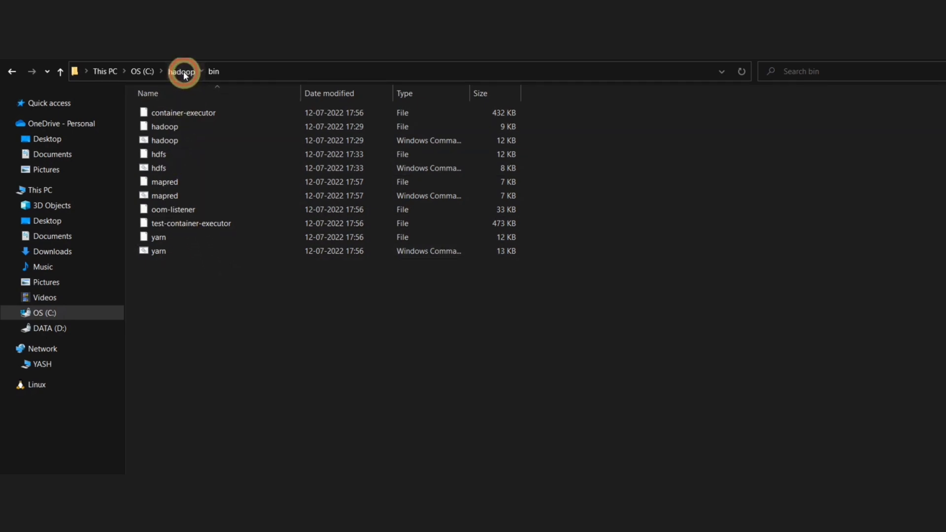
pyautogui.click(361, 323)
pyautogui.hotkey('ctrl', 'v')
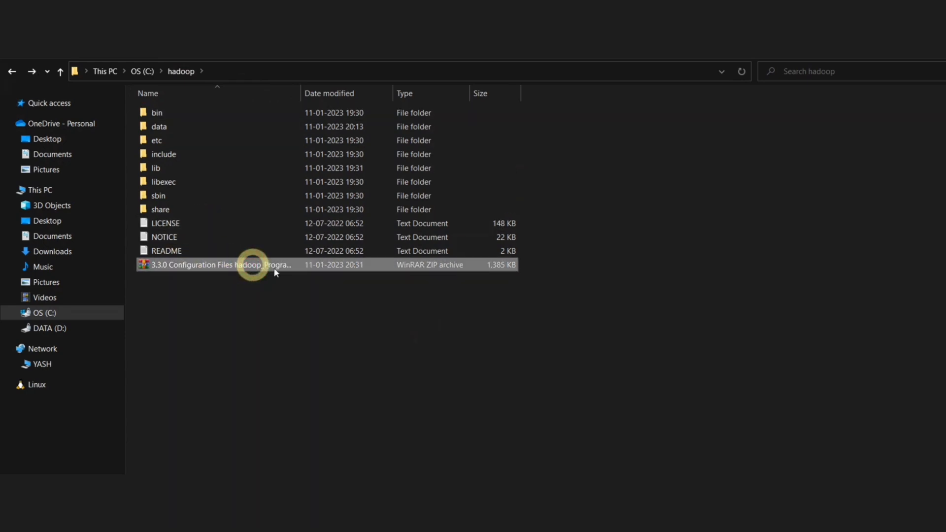
pyautogui.rightClick(158, 265)
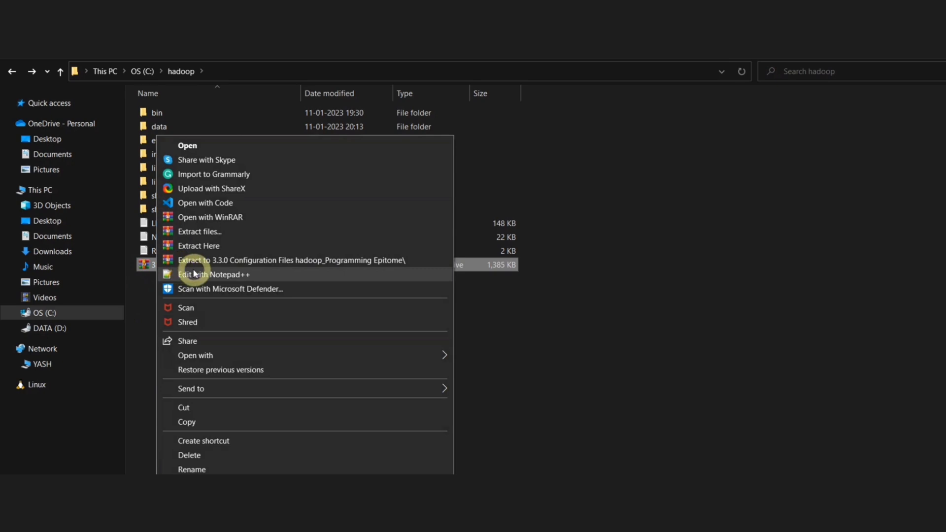
pyautogui.click(209, 246)
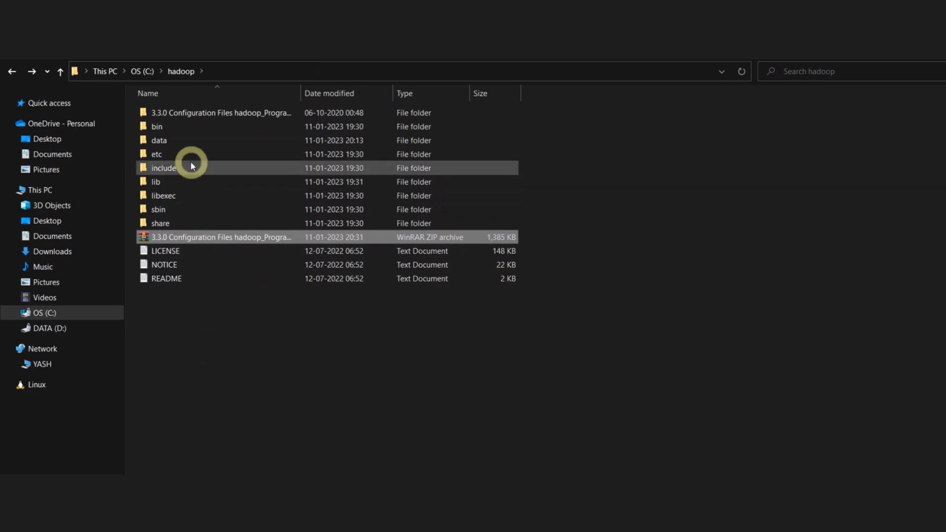
# - Examine the bin folder inside the extracted 3.3.0 Configuration Files folder and compare it with Hadoop's own bin folder
pyautogui.doubleClick(268, 117)
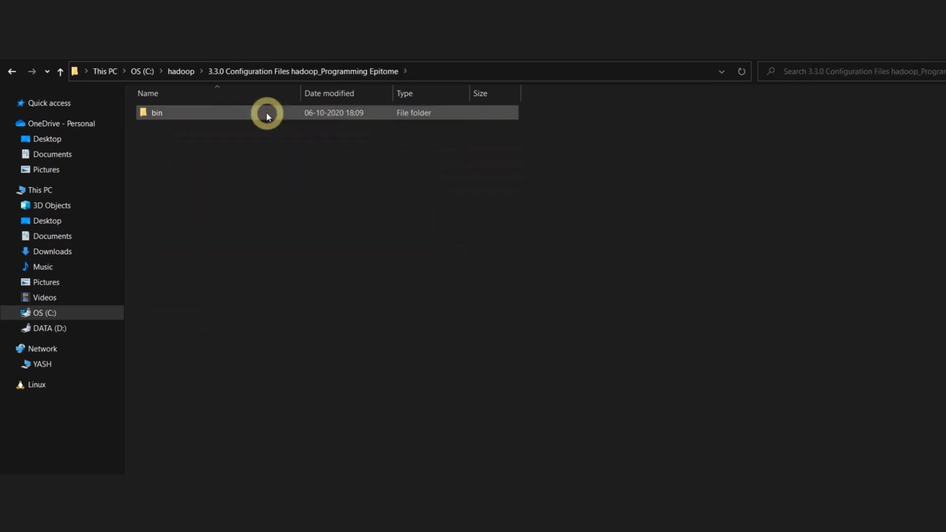
pyautogui.rightClick(165, 113)
pyautogui.click(158, 111)
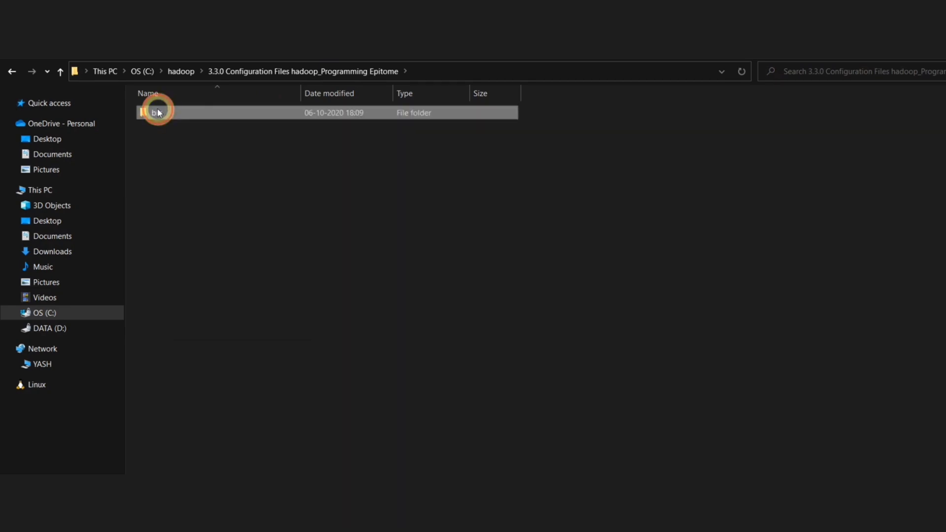
pyautogui.doubleClick(158, 111)
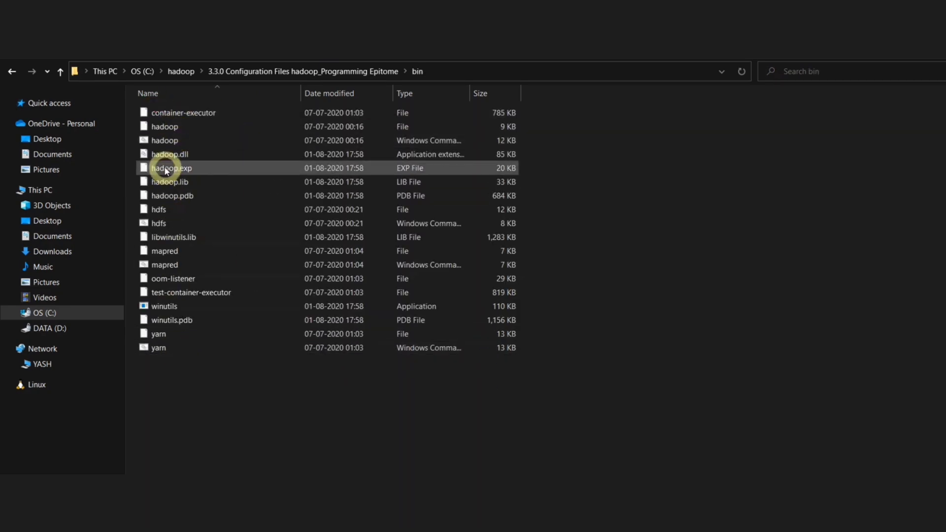
pyautogui.click(13, 71)
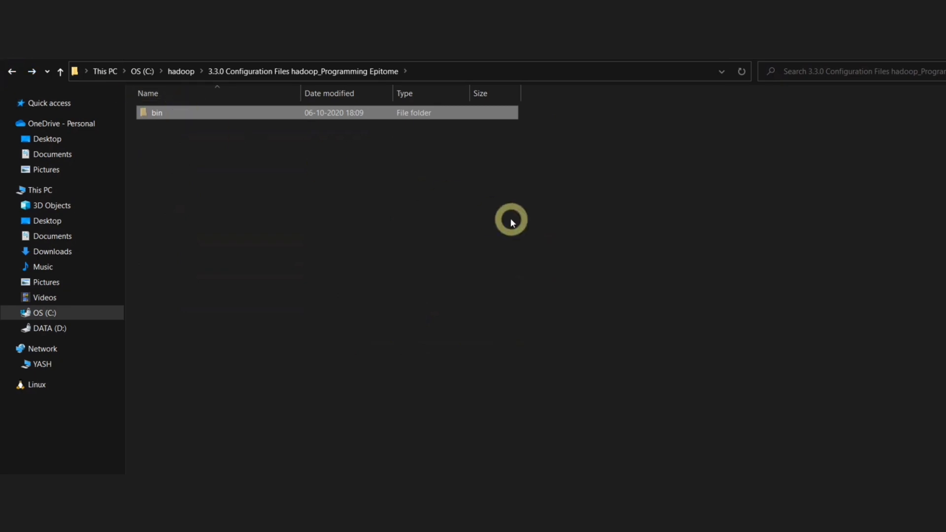
pyautogui.click(14, 72)
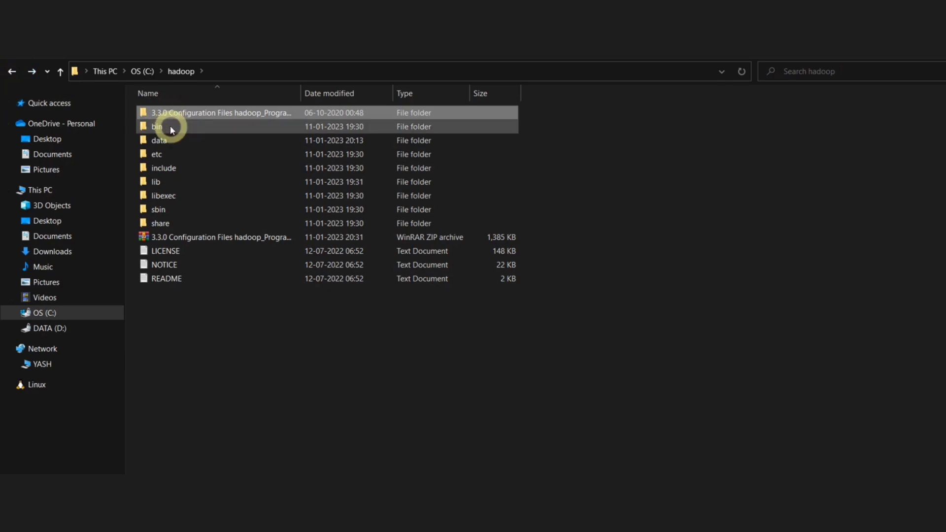
pyautogui.doubleClick(170, 127)
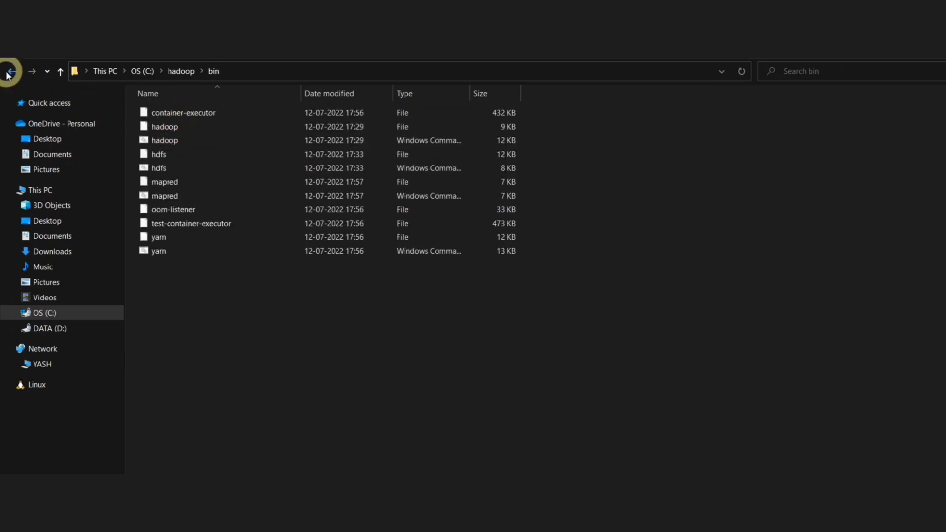
pyautogui.click(10, 73)
# - Delete the original bin folder from C:\hadoop and put the bin folder from the extracted 3.3.0 Configuration Files in its place
pyautogui.rightClick(173, 129)
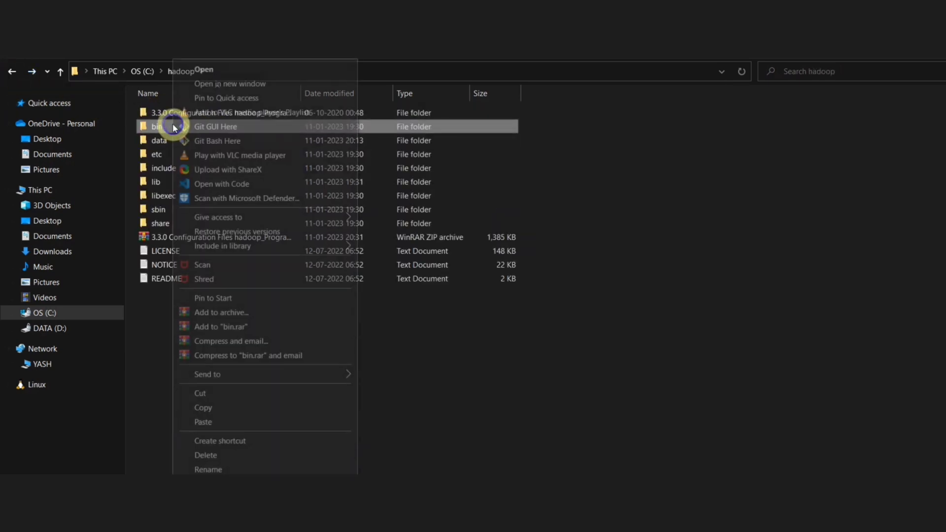
pyautogui.click(206, 454)
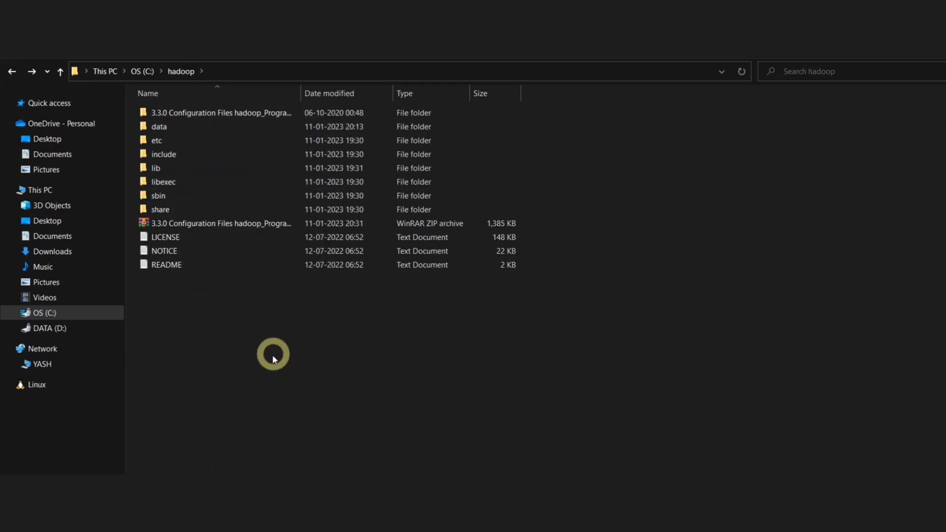
pyautogui.hotkey('ctrl', 'z')
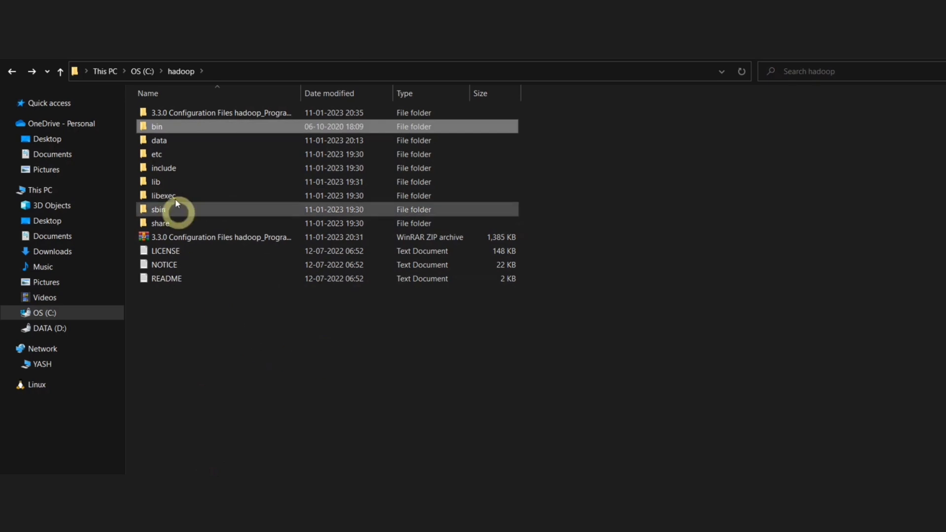
# - Permanently delete the extracted 3.3.0 Configuration Files folder and its ZIP archive from C:\hadoop
pyautogui.click(168, 115)
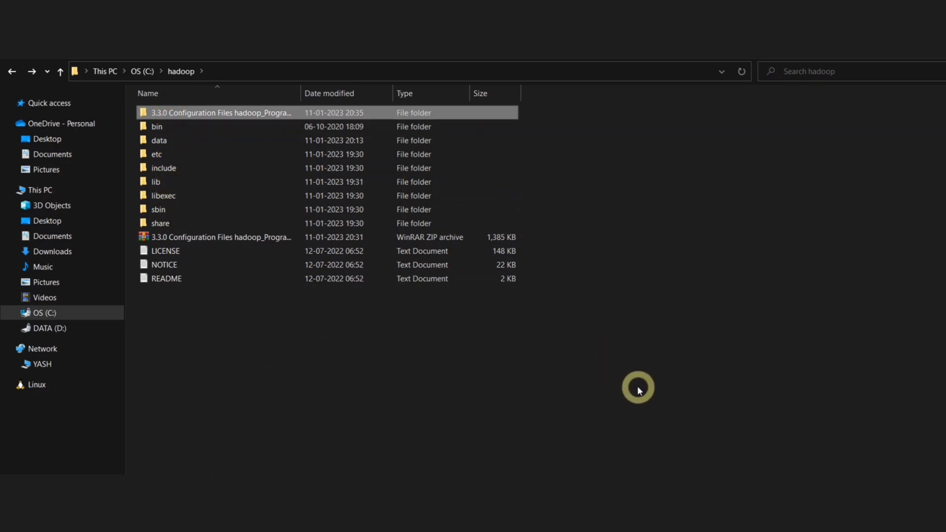
pyautogui.hotkey('shift', 'Delete')
pyautogui.press('Return')
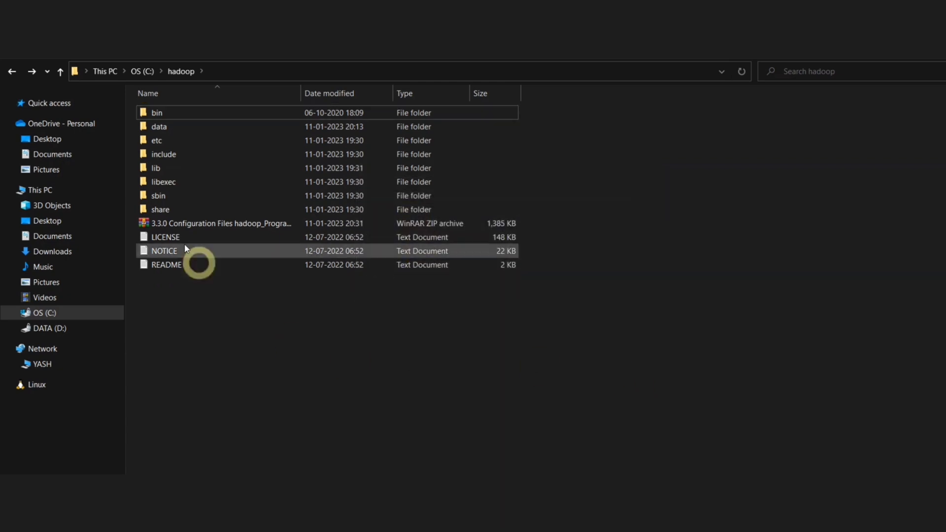
pyautogui.click(183, 225)
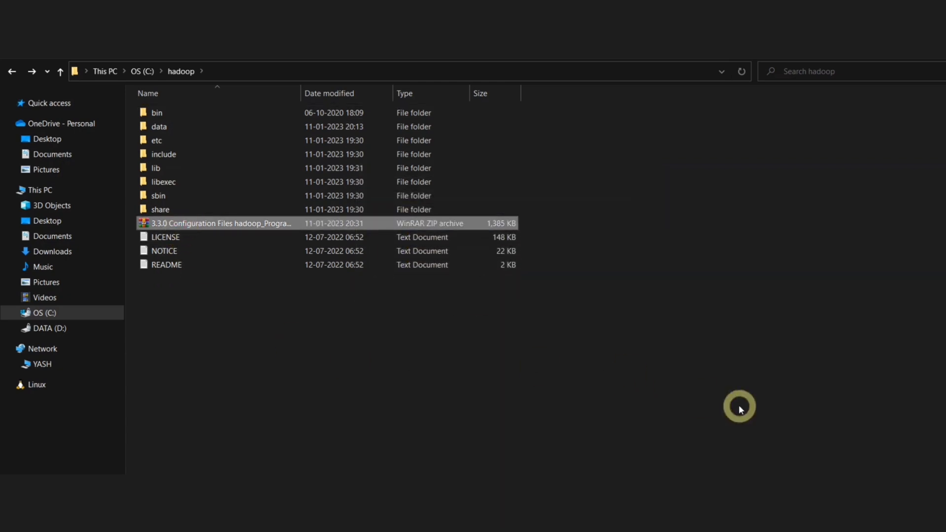
pyautogui.hotkey('shift', 'Delete')
pyautogui.press('Return')
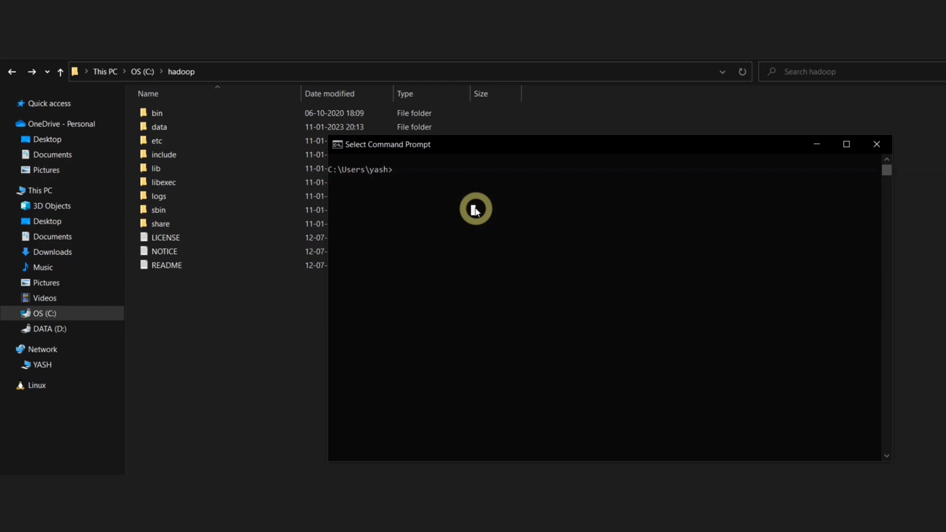
# - Run hdfs namenode -format in Command Prompt and answer y to re-format the storage directory C:\hadoop\data\namenode
pyautogui.write('hdfs namenode -format')
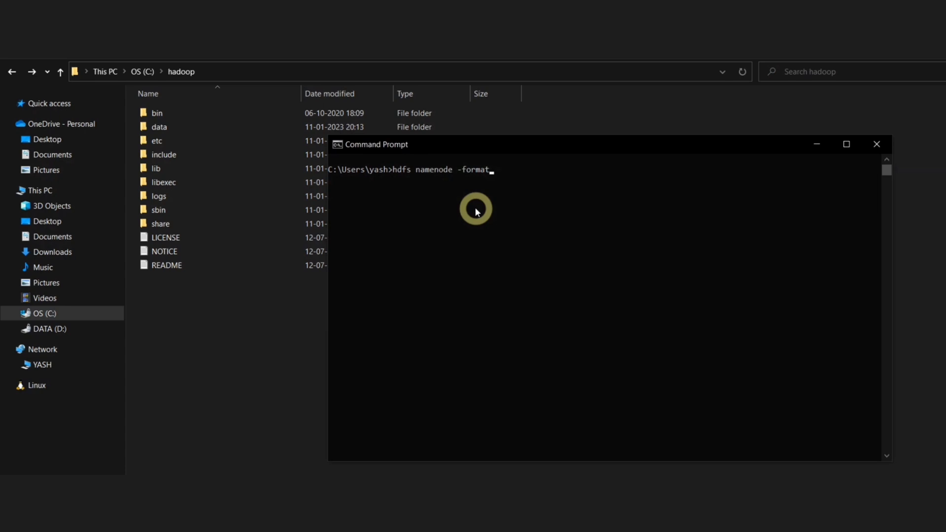
pyautogui.press('Return')
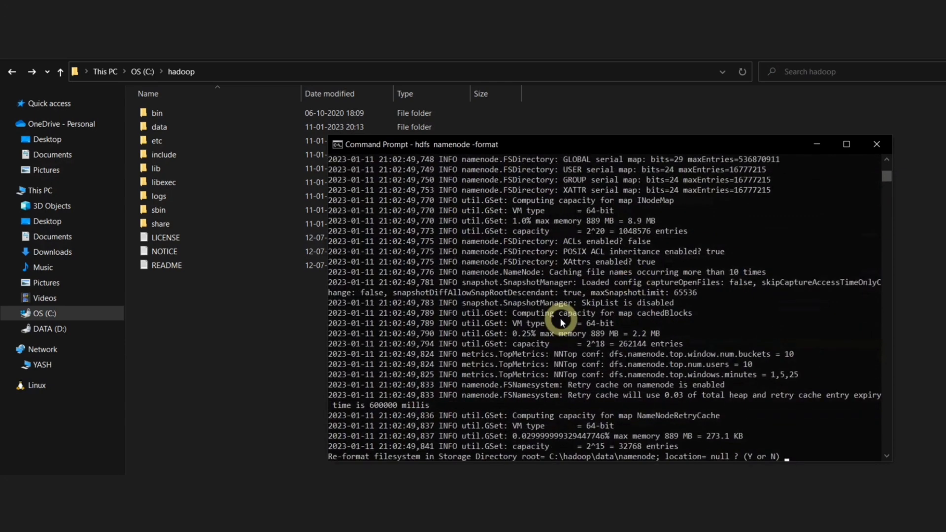
pyautogui.press('Return')
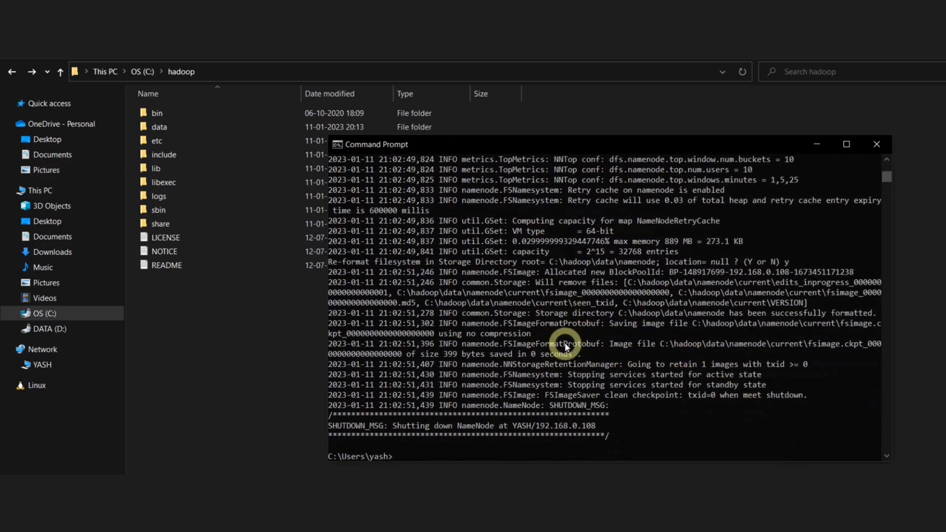
# - Examine the end of the namenode format log, including the storage directory lines and the shutdown message
pyautogui.moveTo(482, 145); pyautogui.dragTo(338, 104)
pyautogui.click(596, 272)
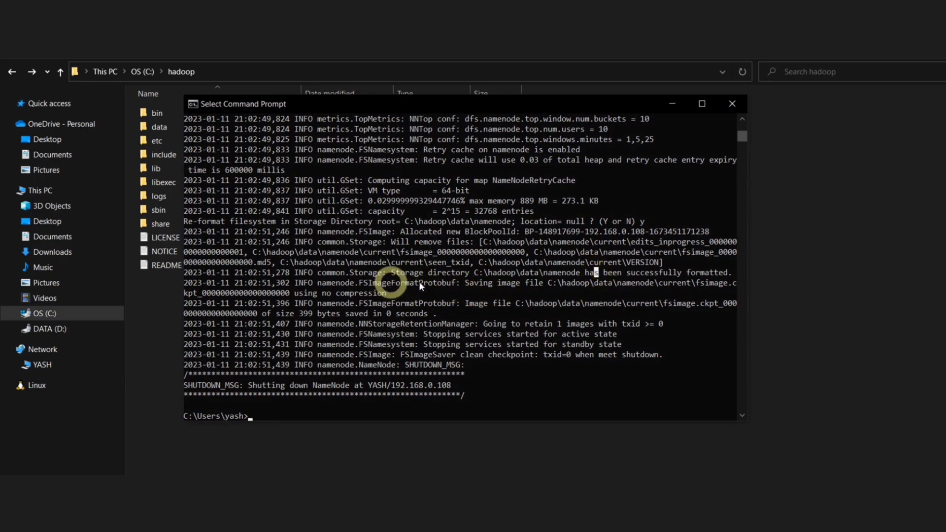
pyautogui.scroll(-1, 438, 251)
pyautogui.moveTo(392, 242); pyautogui.dragTo(717, 242)
pyautogui.click(451, 328)
pyautogui.scroll(-7, 450, 328)
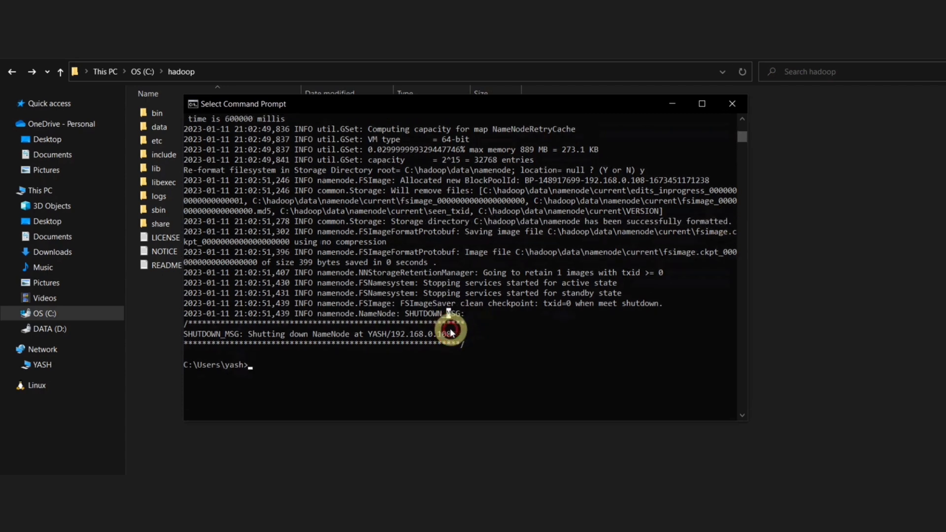
pyautogui.scroll(-1, 450, 328)
pyautogui.scroll(-1, 451, 328)
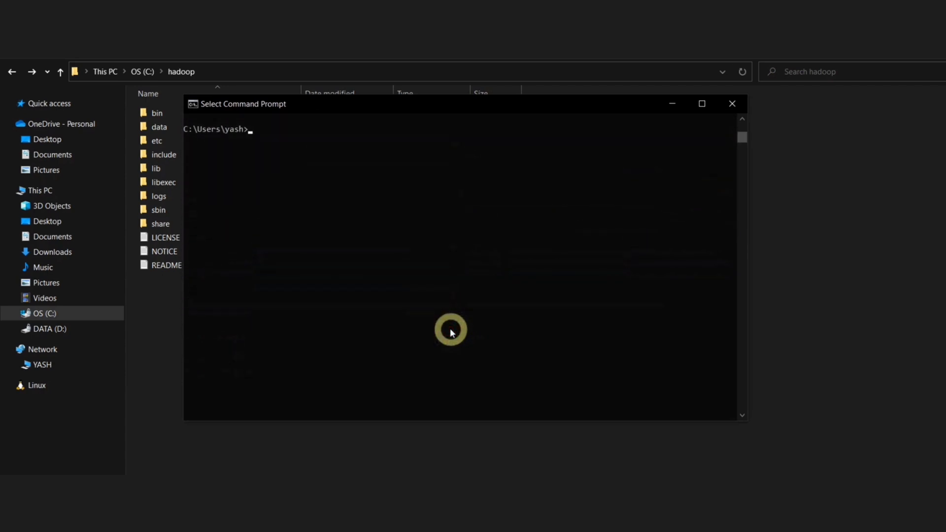
# - Copy the path of Hadoop's sbin folder from File Explorer and change the Command Prompt directory to C:\hadoop\sbin
pyautogui.write('cd')
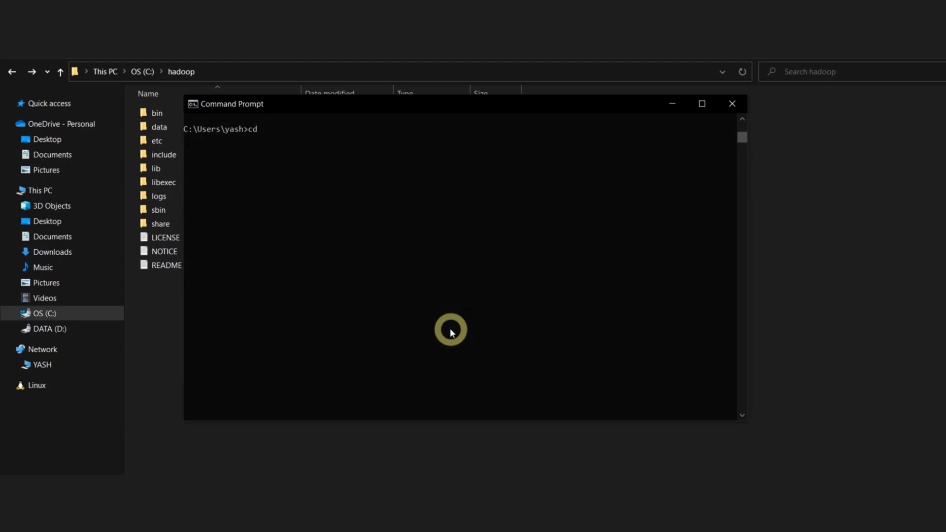
pyautogui.click(221, 70)
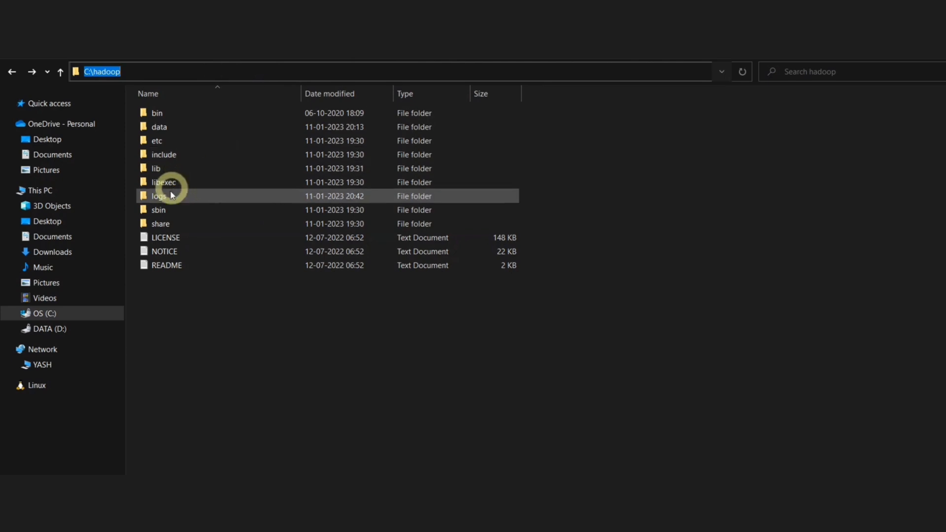
pyautogui.click(158, 211)
pyautogui.doubleClick(157, 211)
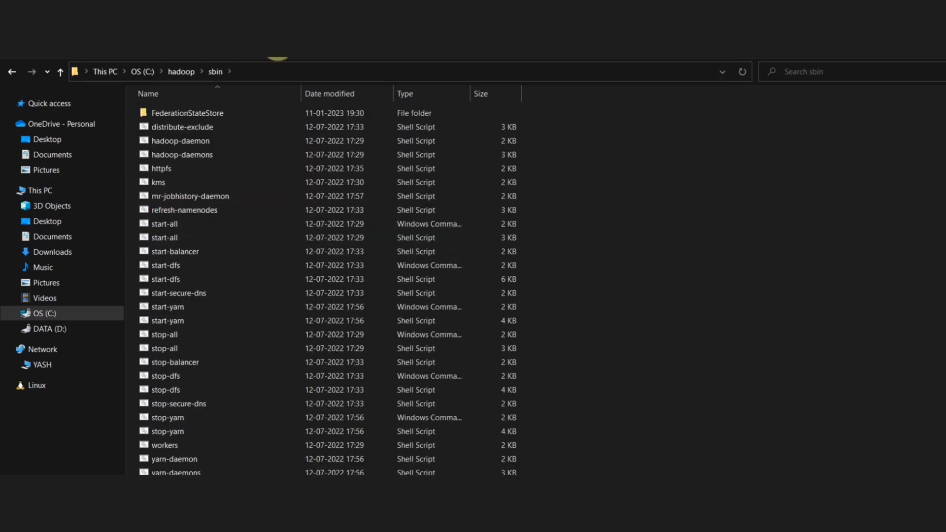
pyautogui.click(282, 69)
pyautogui.hotkey('ctrl', 'c')
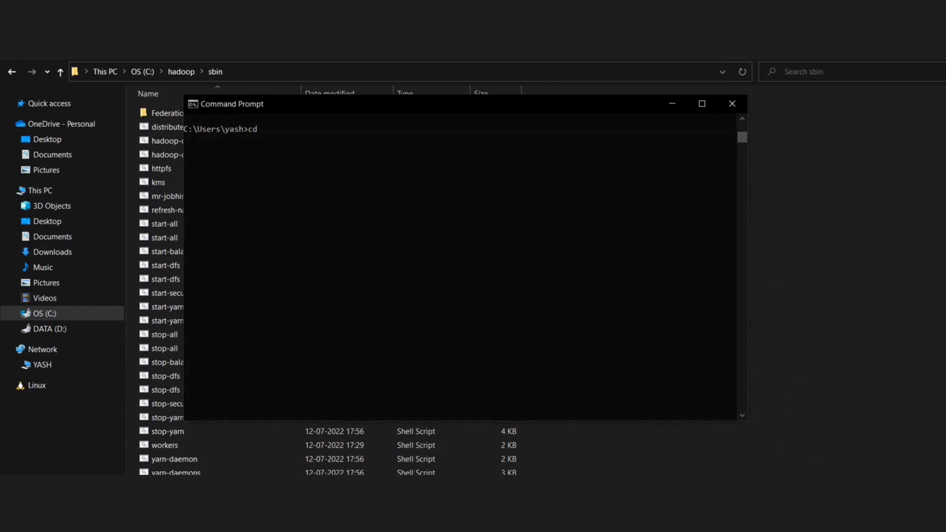
pyautogui.click(397, 253)
pyautogui.write('cd')
pyautogui.rightClick(365, 236)
pyautogui.press('Return')
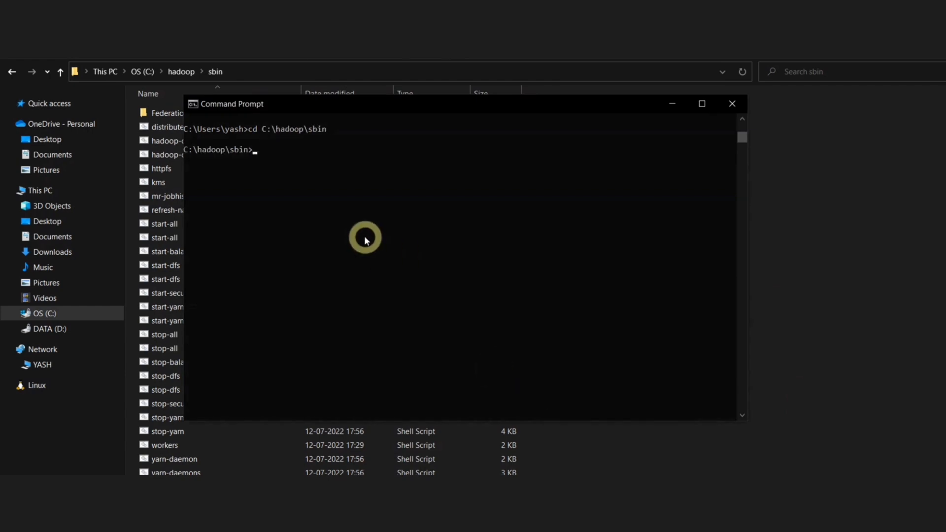
# - Run start-dfs to launch the namenode and datanode daemons, and separate their overlapping console windows
pyautogui.write('start')
pyautogui.press('BackSpace')
pyautogui.write('-dfs')
pyautogui.press('Return')
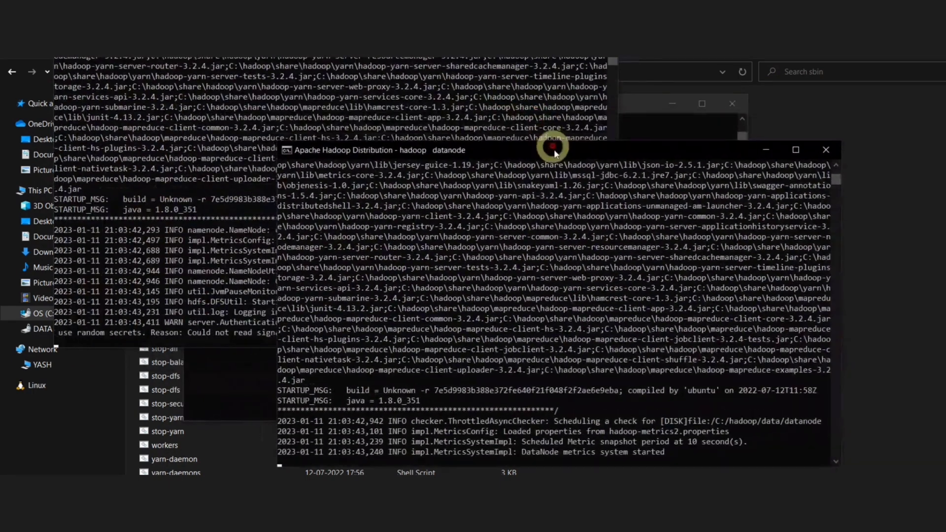
pyautogui.moveTo(360, 29); pyautogui.dragTo(400, 114)
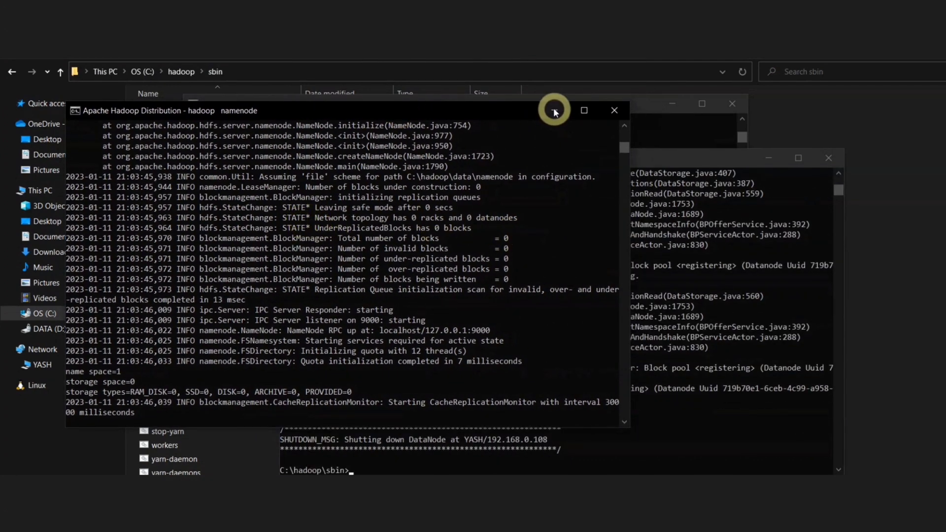
# - Run start-yarn from the sbin prompt to launch the resourcemanager and nodemanager, and spread out their console windows
pyautogui.click(644, 98)
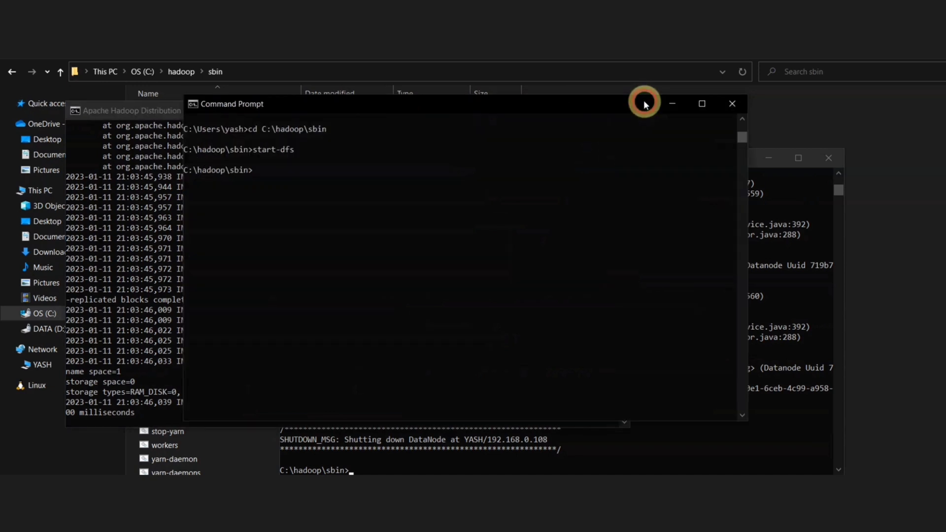
pyautogui.click(311, 187)
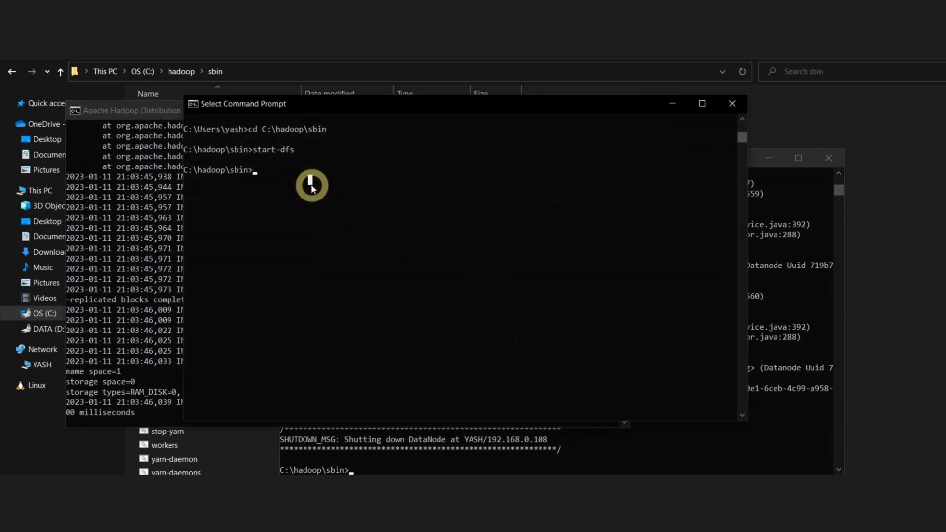
pyautogui.write('start-yarn')
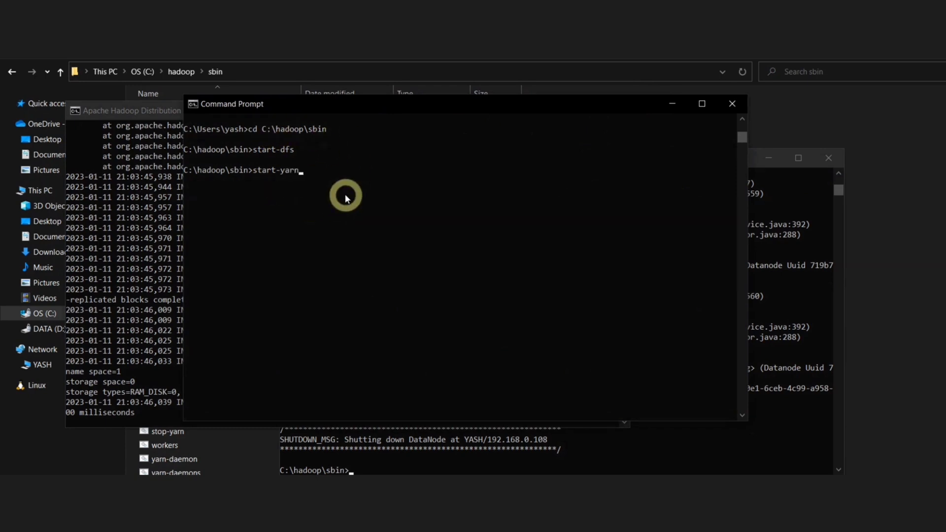
pyautogui.press('Return')
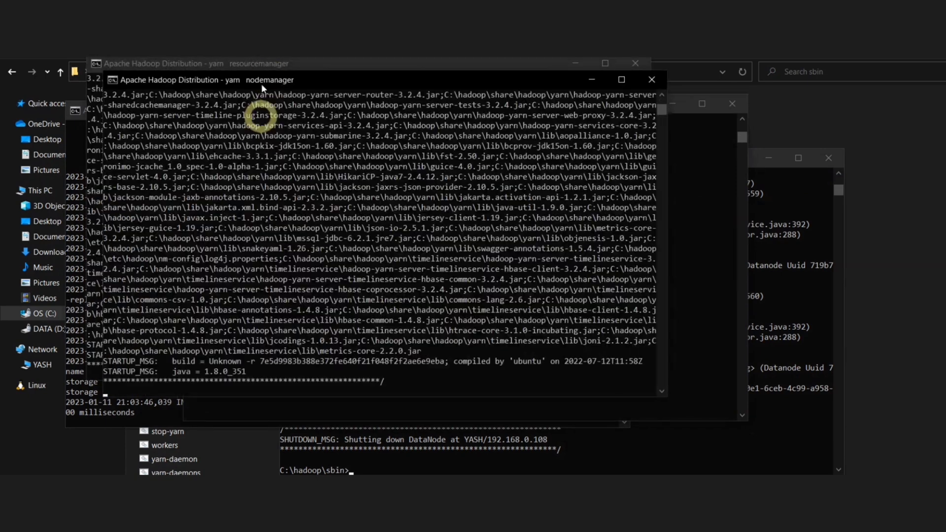
pyautogui.moveTo(277, 64); pyautogui.dragTo(415, 149)
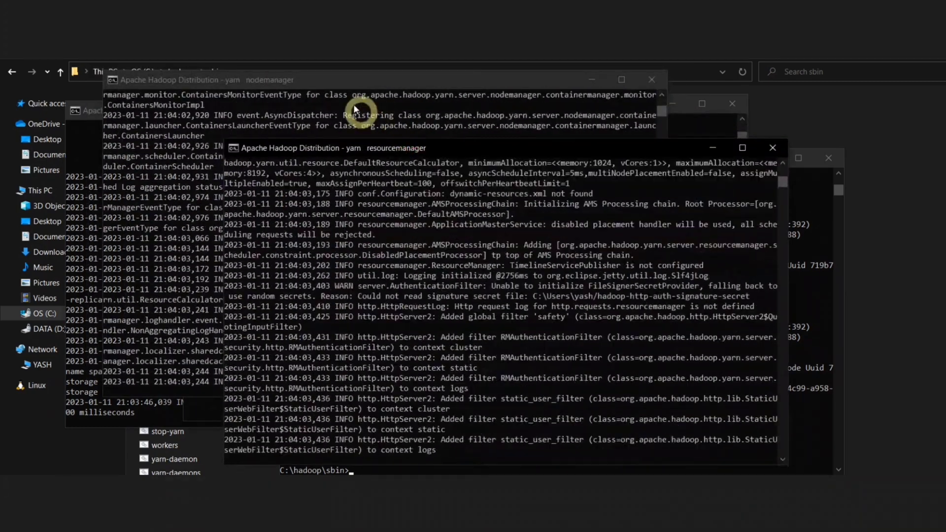
pyautogui.moveTo(338, 84); pyautogui.dragTo(269, 125)
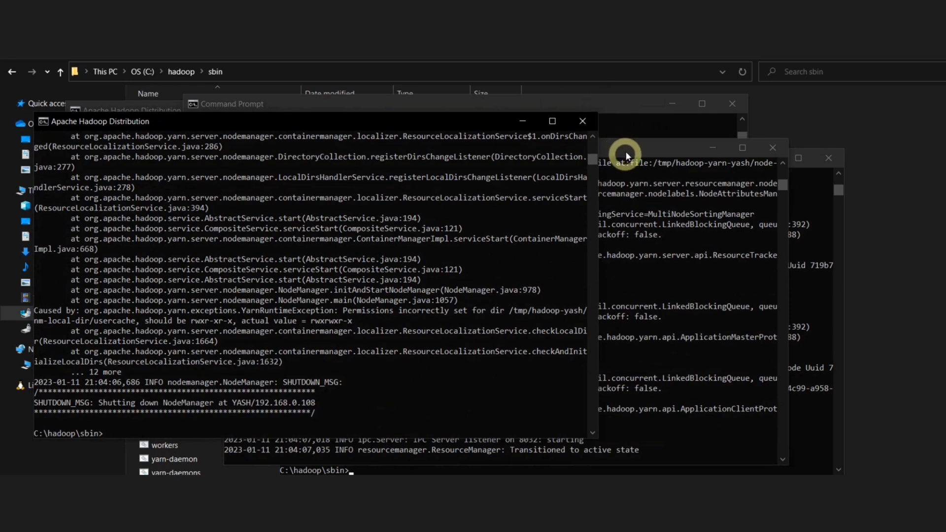
# - Run jps from the sbin prompt to list the running Java processes
pyautogui.click(607, 105)
pyautogui.click(249, 201)
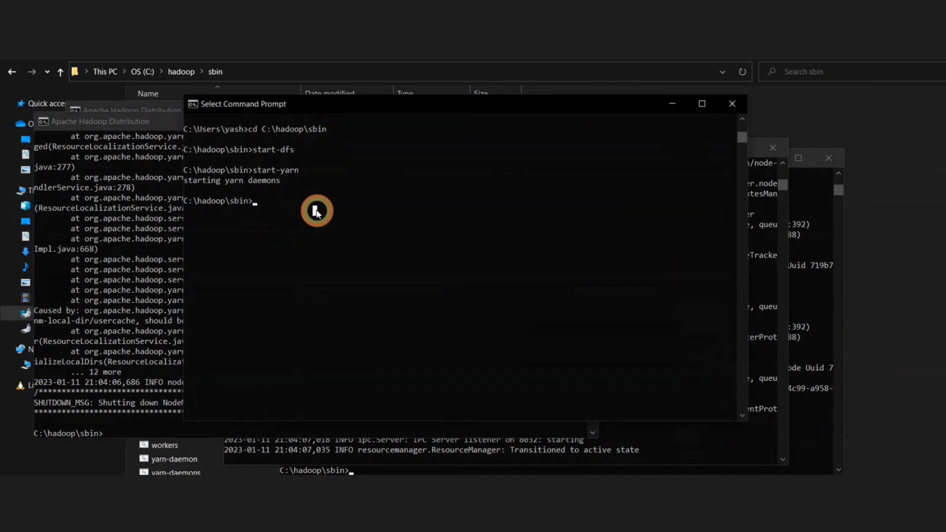
pyautogui.write('jps')
pyautogui.press('Return')
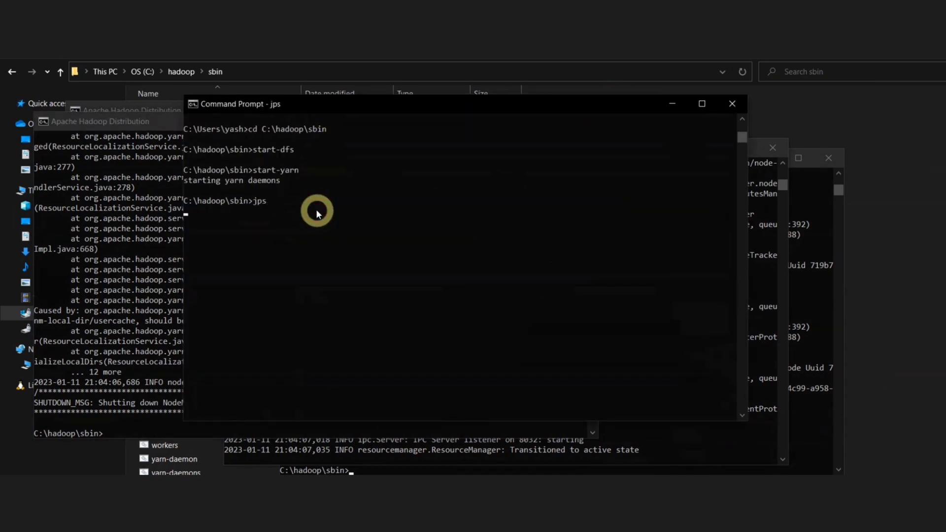
pyautogui.moveTo(297, 234); pyautogui.dragTo(183, 212)
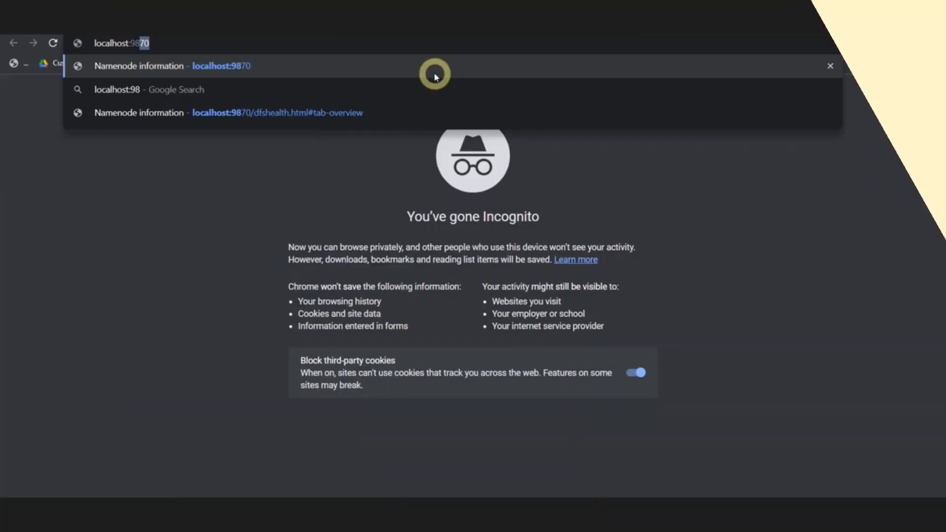
# - Open localhost:9870 in a Chrome Incognito window and examine the namenode Overview page through to its storage sections
pyautogui.write('70')
pyautogui.click(436, 75)
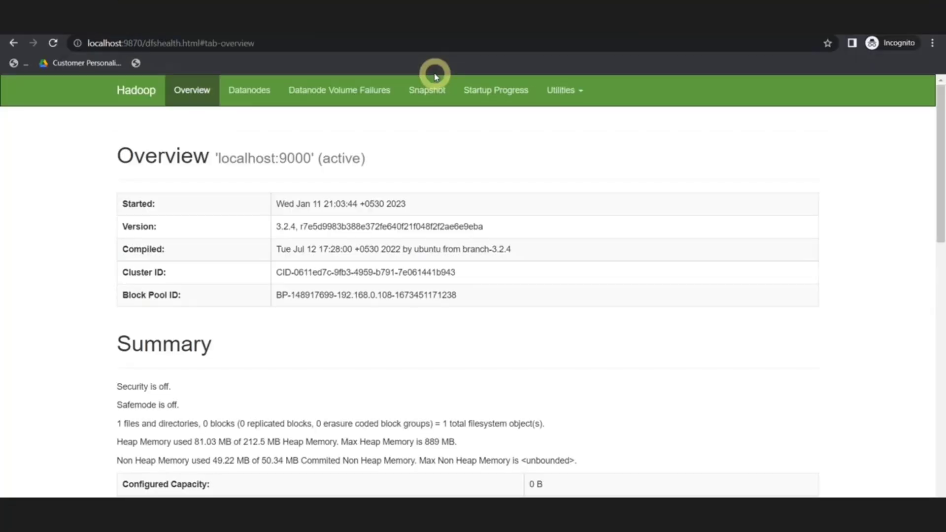
pyautogui.moveTo(127, 156); pyautogui.dragTo(364, 144)
pyautogui.click(364, 143)
pyautogui.scroll(-4, 365, 143)
pyautogui.scroll(-10, 365, 144)
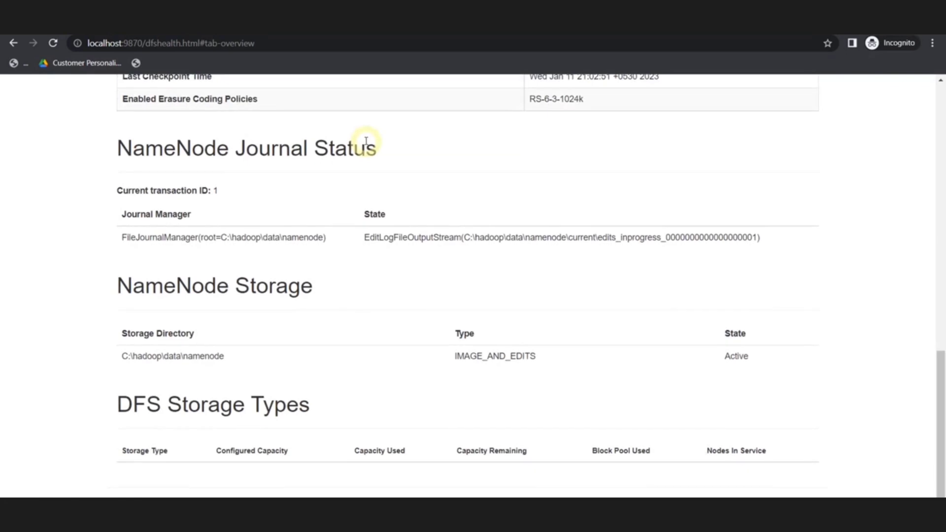
pyautogui.scroll(14, 366, 143)
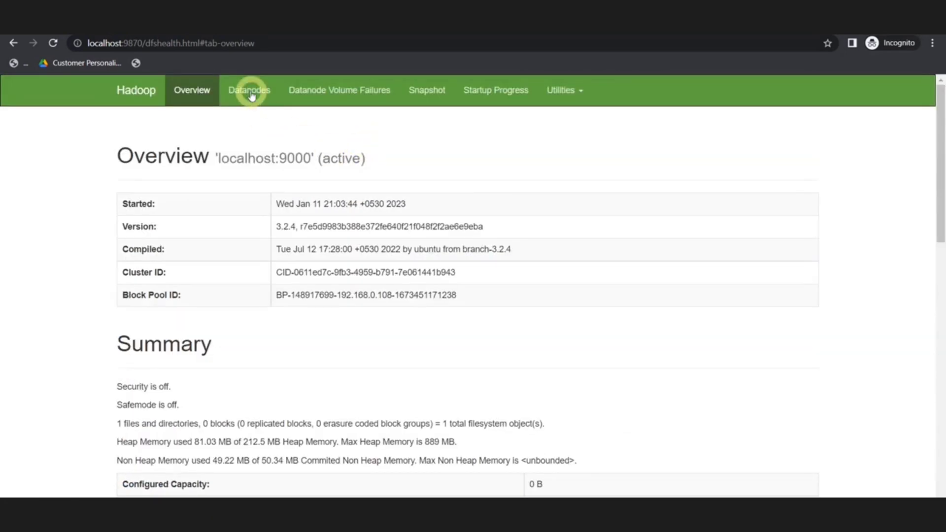
# - Look through the namenode's Datanodes, Datanode Volume Failures, Snapshot and Startup Progress pages and the available Utilities
pyautogui.click(251, 96)
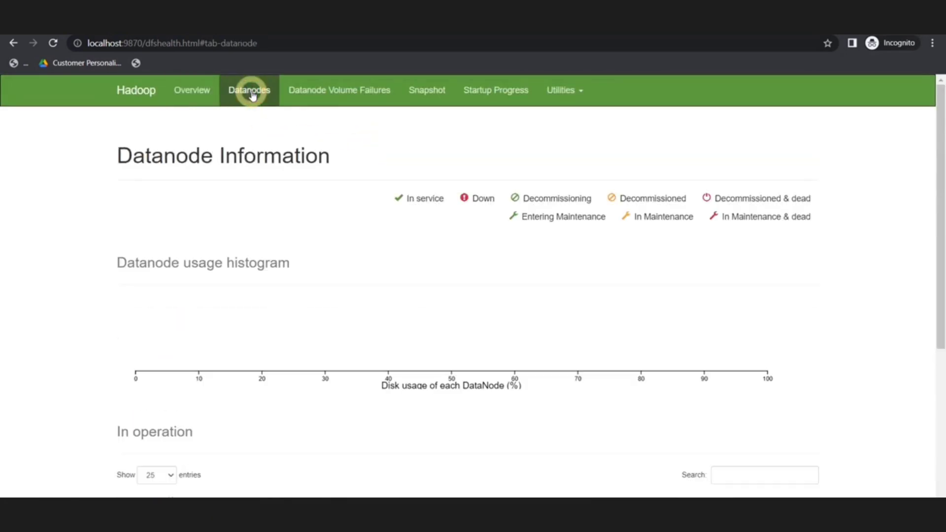
pyautogui.click(319, 99)
pyautogui.click(430, 98)
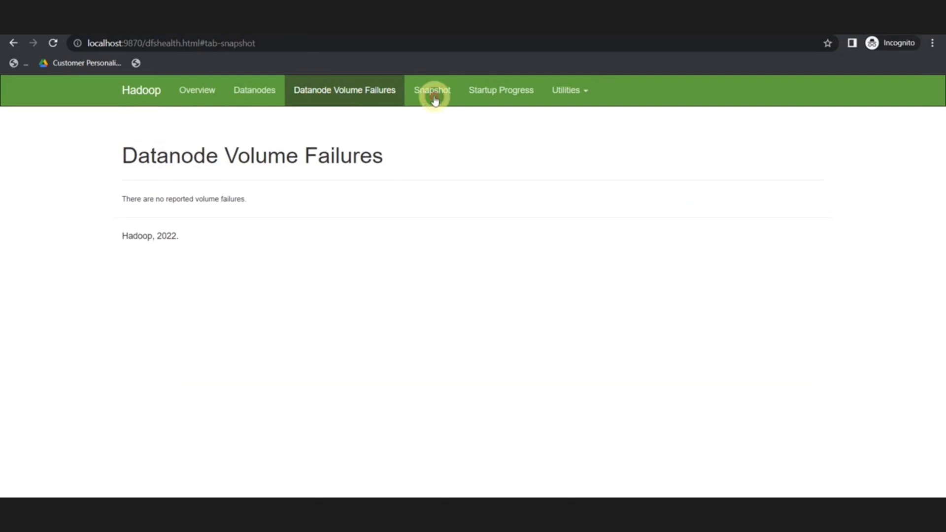
pyautogui.click(503, 98)
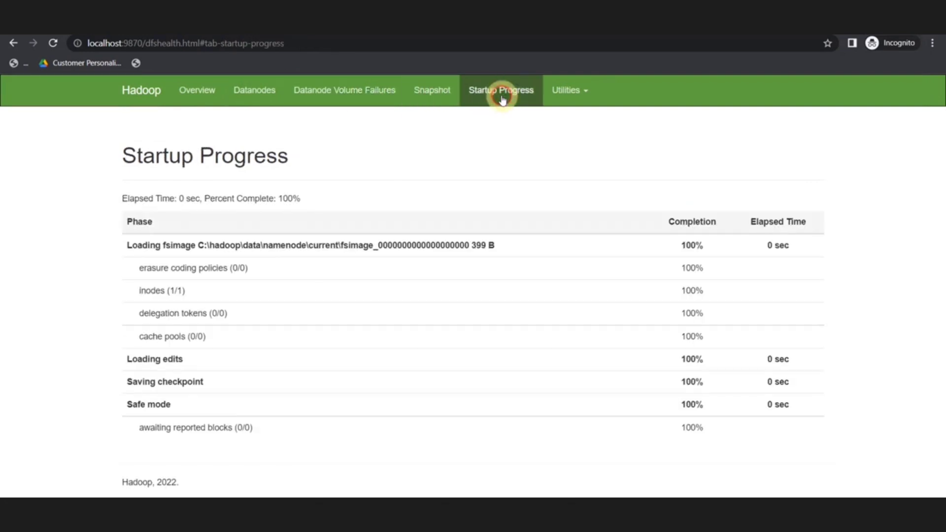
pyautogui.click(569, 92)
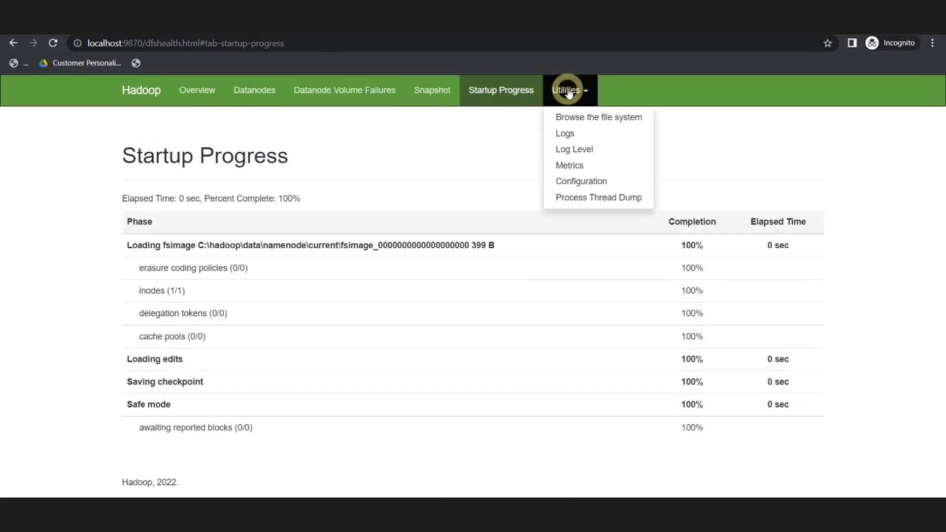
pyautogui.click(146, 101)
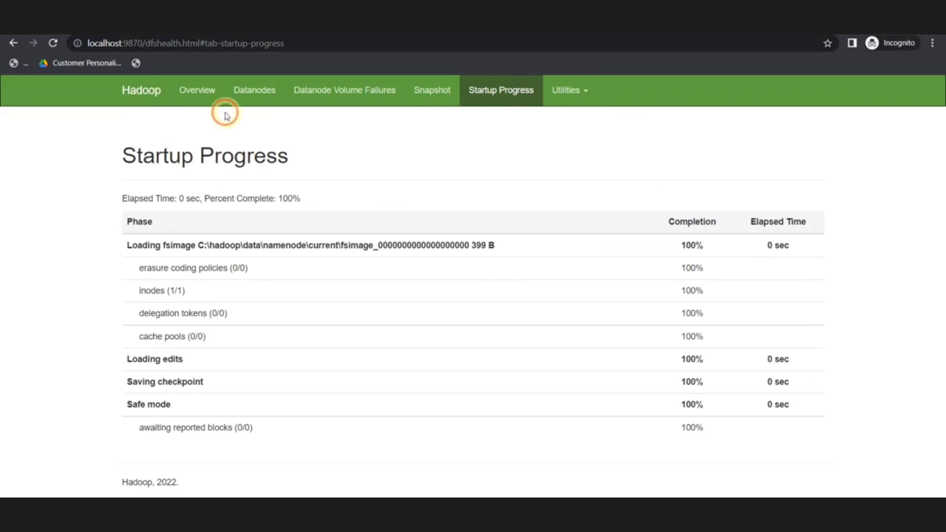
# - Open localhost:8088 and examine the cluster, node and scheduler metrics on the All Applications page
pyautogui.moveTo(297, 44); pyautogui.dragTo(125, 46)
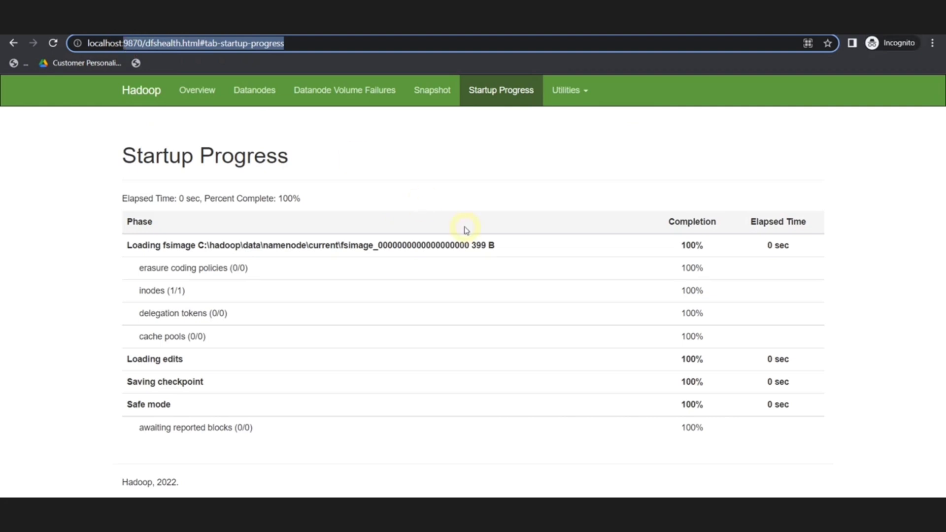
pyautogui.write('8088')
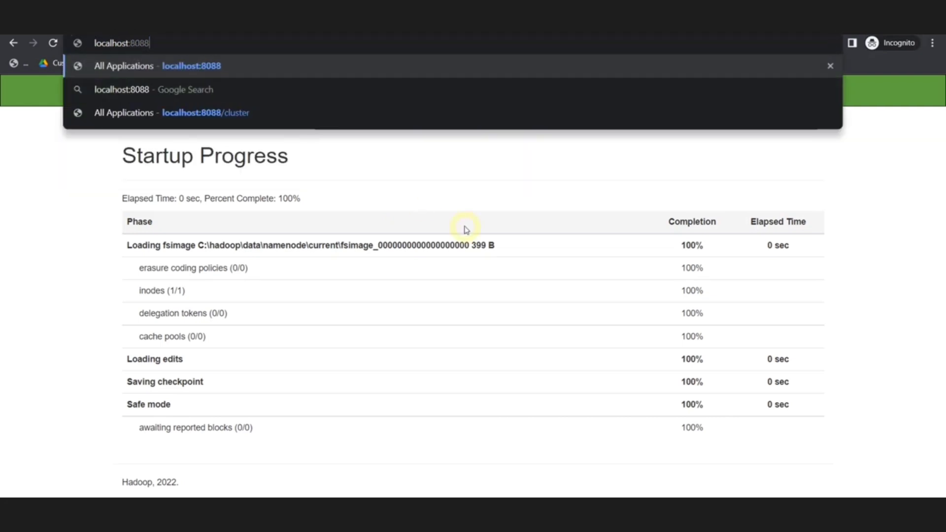
pyautogui.press('Return')
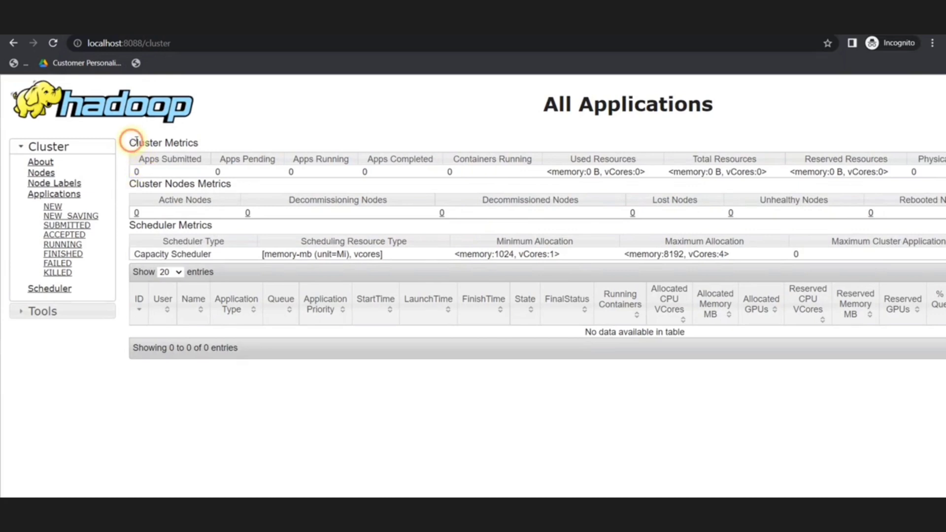
pyautogui.moveTo(137, 141); pyautogui.dragTo(236, 140)
pyautogui.click(583, 110)
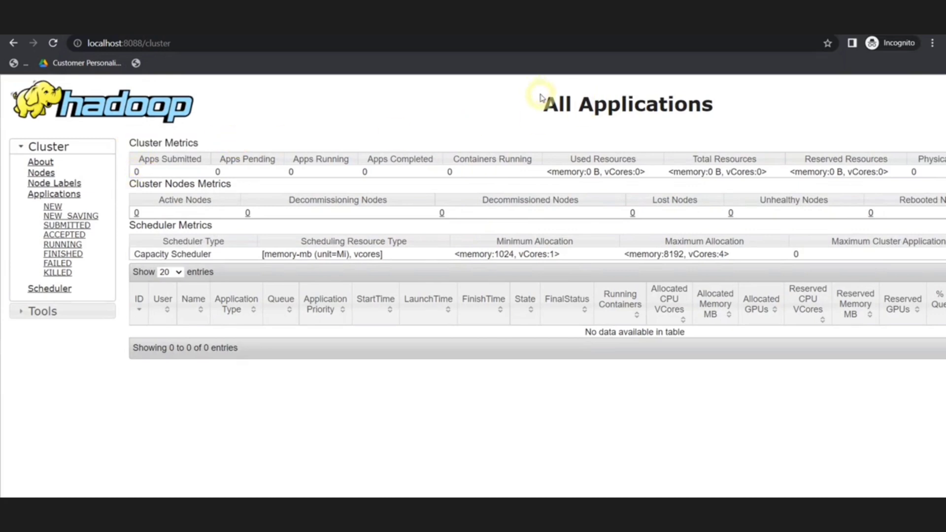
pyautogui.moveTo(540, 97); pyautogui.dragTo(729, 96)
pyautogui.click(729, 96)
pyautogui.hscroll(3, 643, 213)
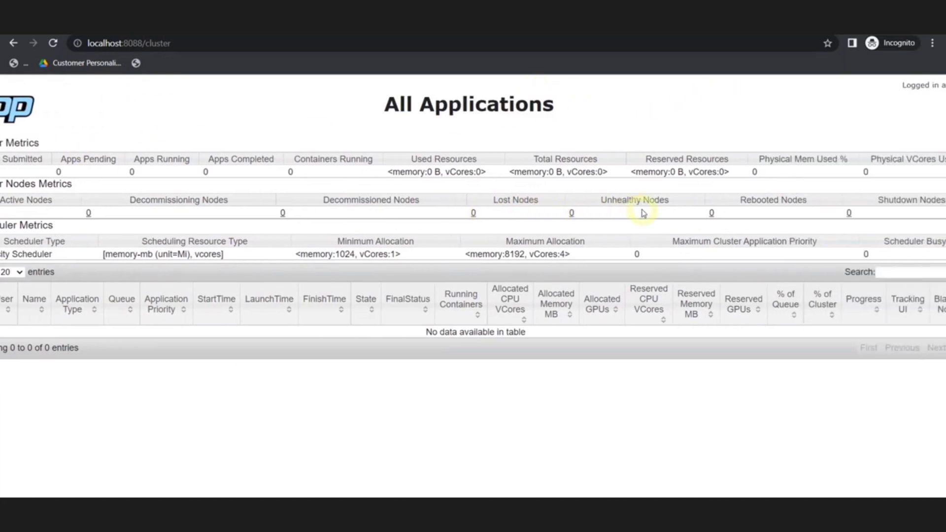
pyautogui.hscroll(1, 643, 213)
pyautogui.hscroll(-4, 643, 213)
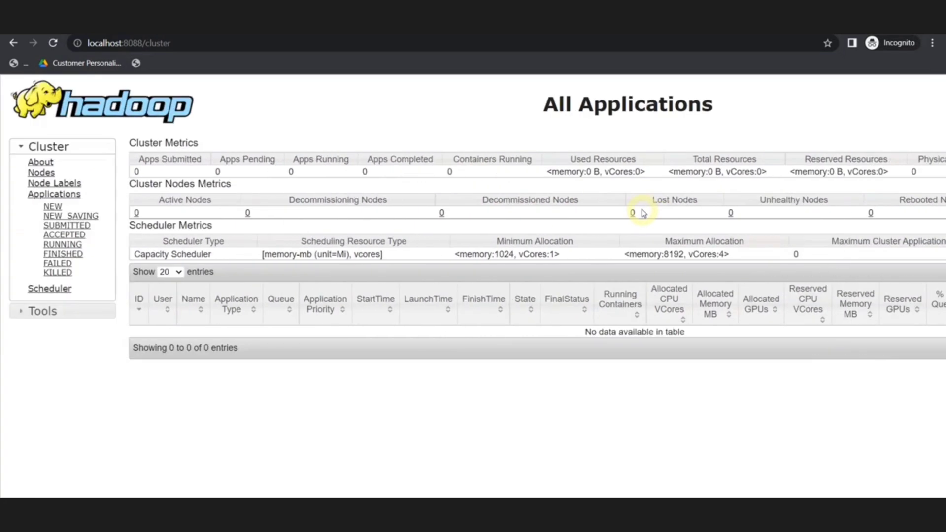